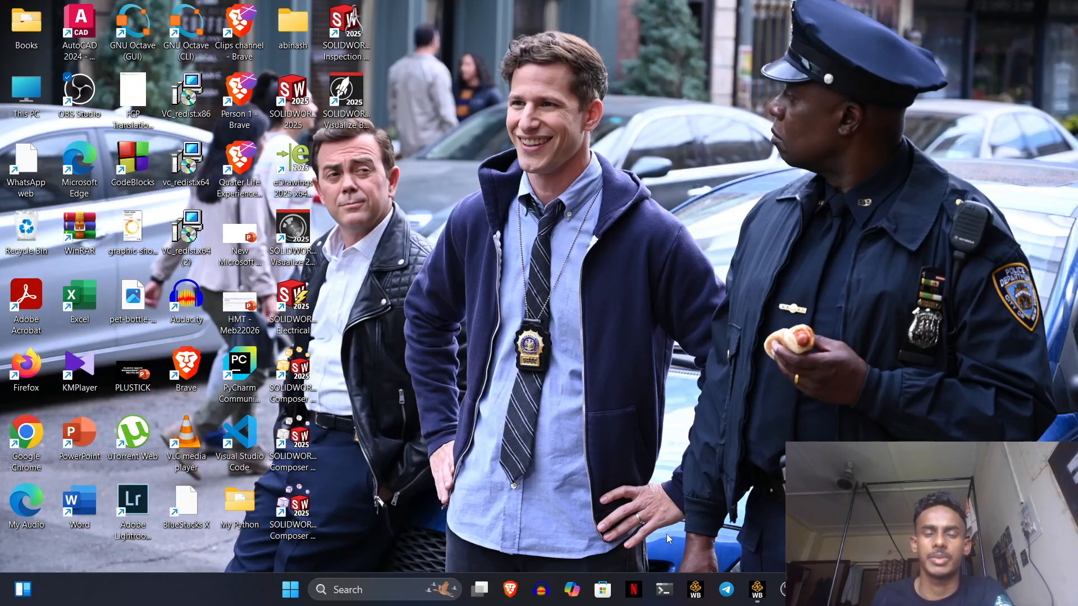
- Restore the minimized Ansys Workbench window from the taskbar
{"action": "left_click", "coordinate": [757, 589]}
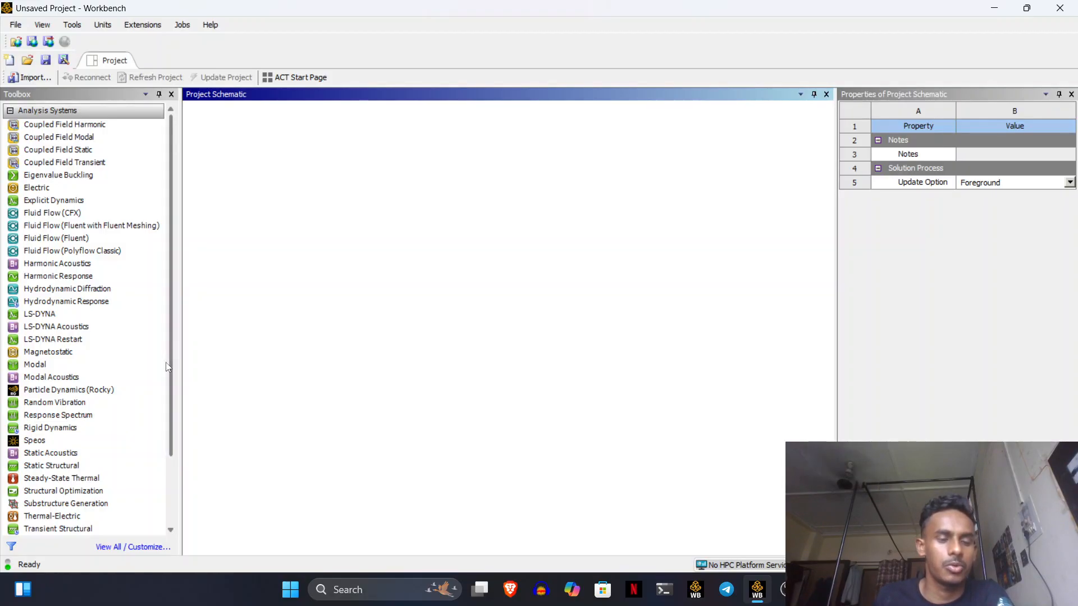
- Add a Static Structural system and review its default Structural Steel engineering data
{"action": "double_click", "coordinate": [78, 466]}
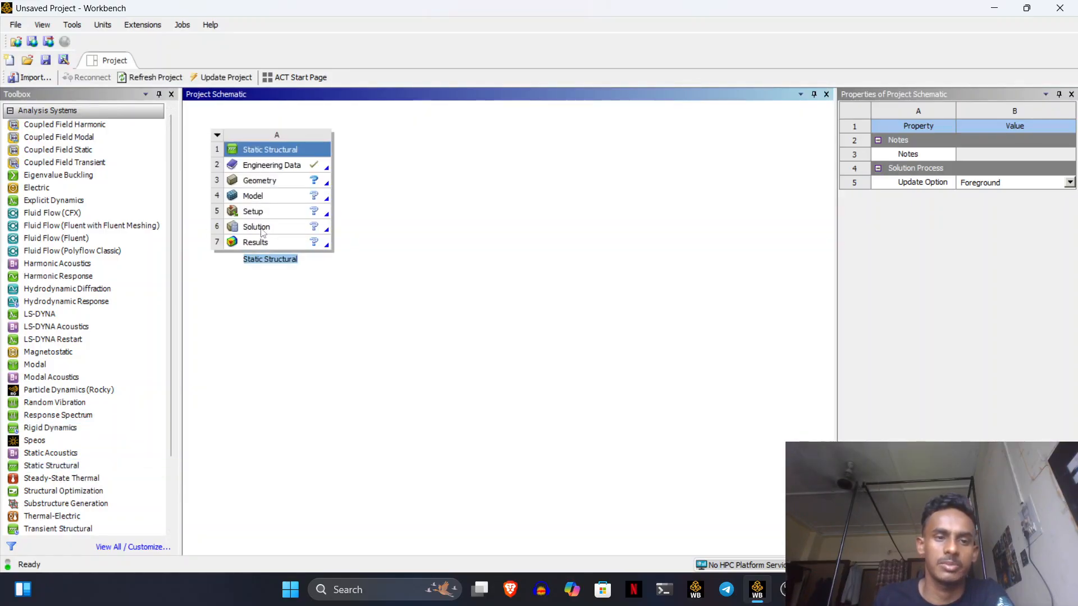
{"action": "double_click", "coordinate": [266, 166]}
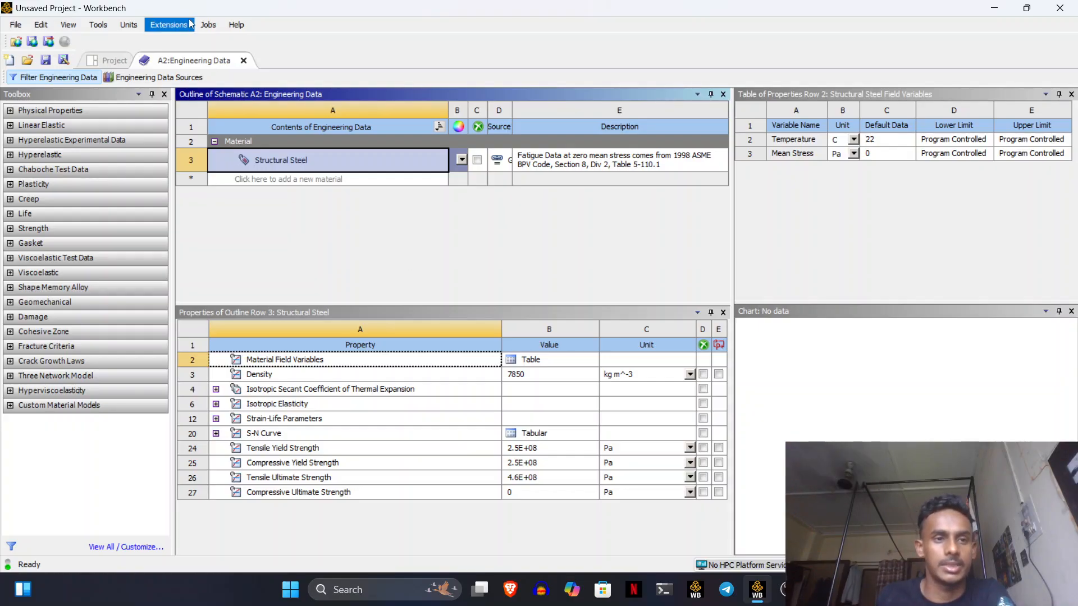
{"action": "left_click", "coordinate": [243, 60]}
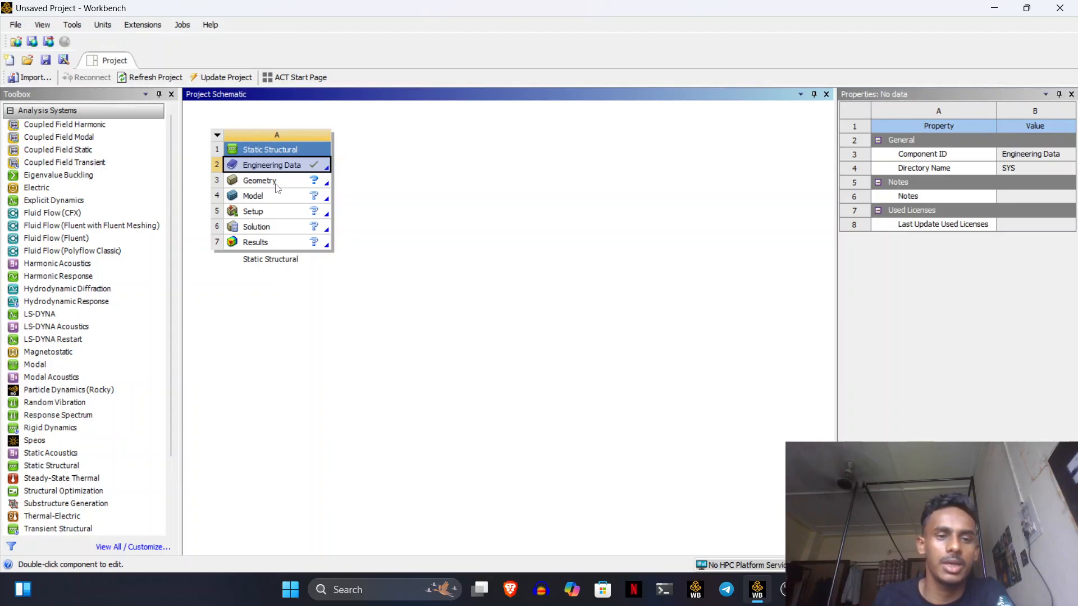
- Create a new DesignModeler geometry from the system's Geometry cell (A3)
{"action": "left_click", "coordinate": [276, 189]}
{"action": "right_click", "coordinate": [277, 188]}
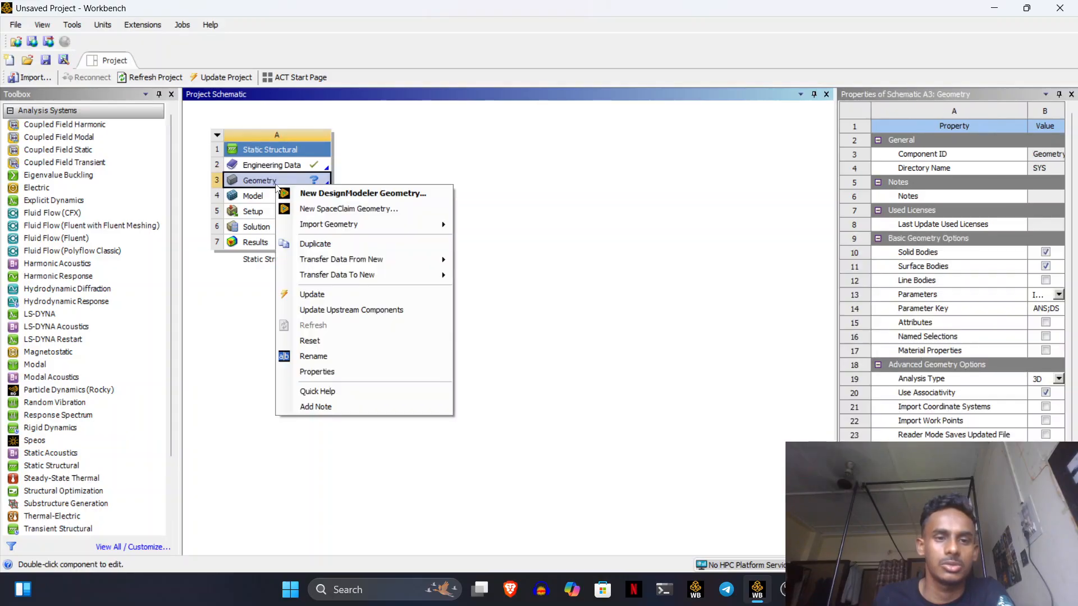
{"action": "left_click", "coordinate": [324, 193]}
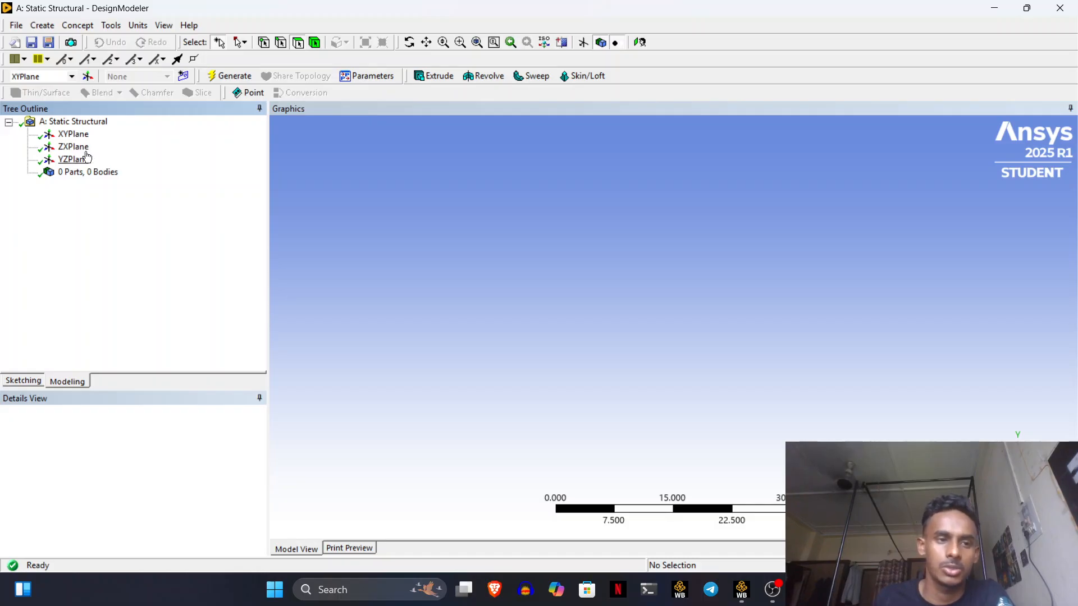
- Sketch an ellipse centred on the origin on the XYPlane, viewed head-on
{"action": "left_click", "coordinate": [78, 138]}
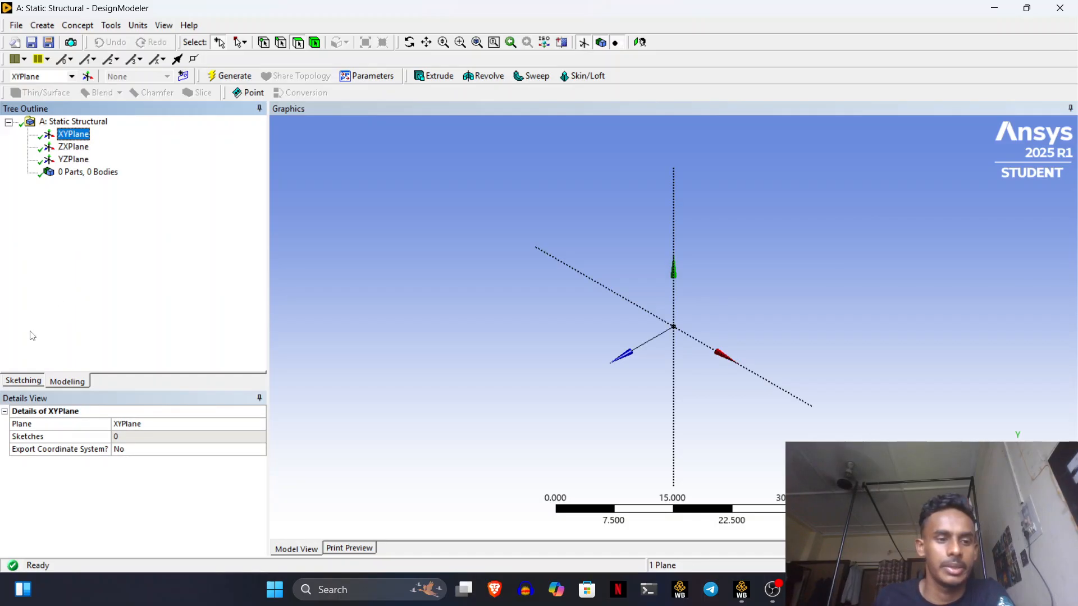
{"action": "left_click", "coordinate": [22, 381]}
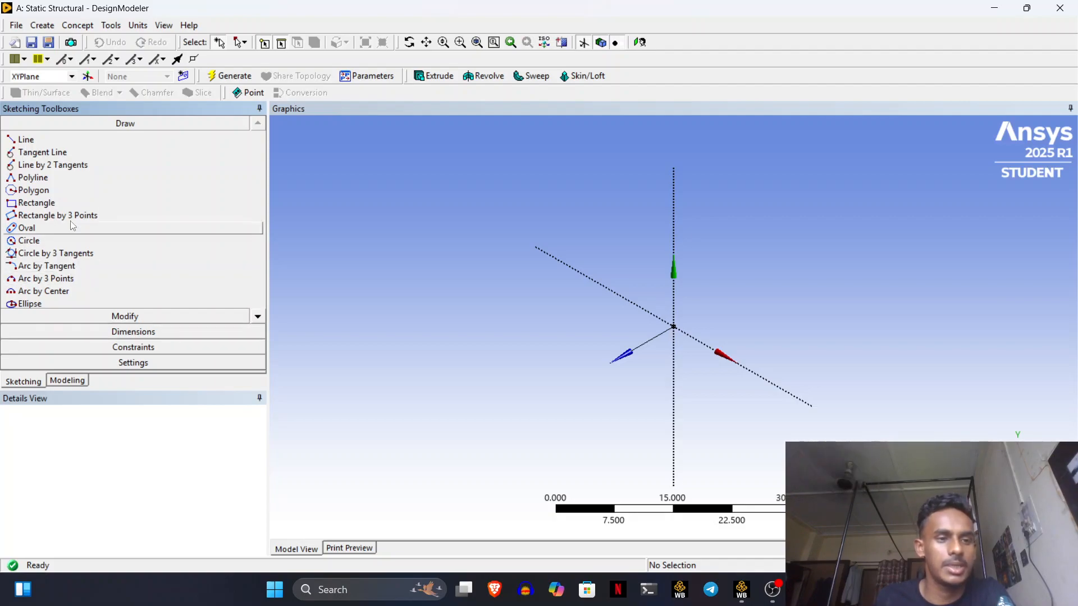
{"action": "left_click", "coordinate": [66, 305]}
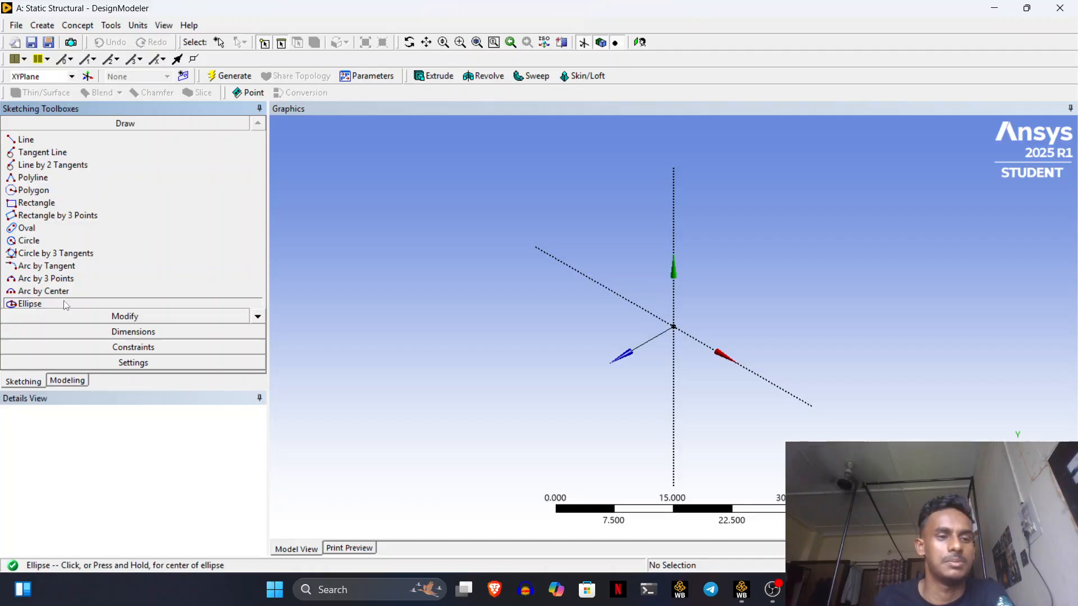
{"action": "left_click", "coordinate": [58, 76]}
{"action": "left_click", "coordinate": [54, 89]}
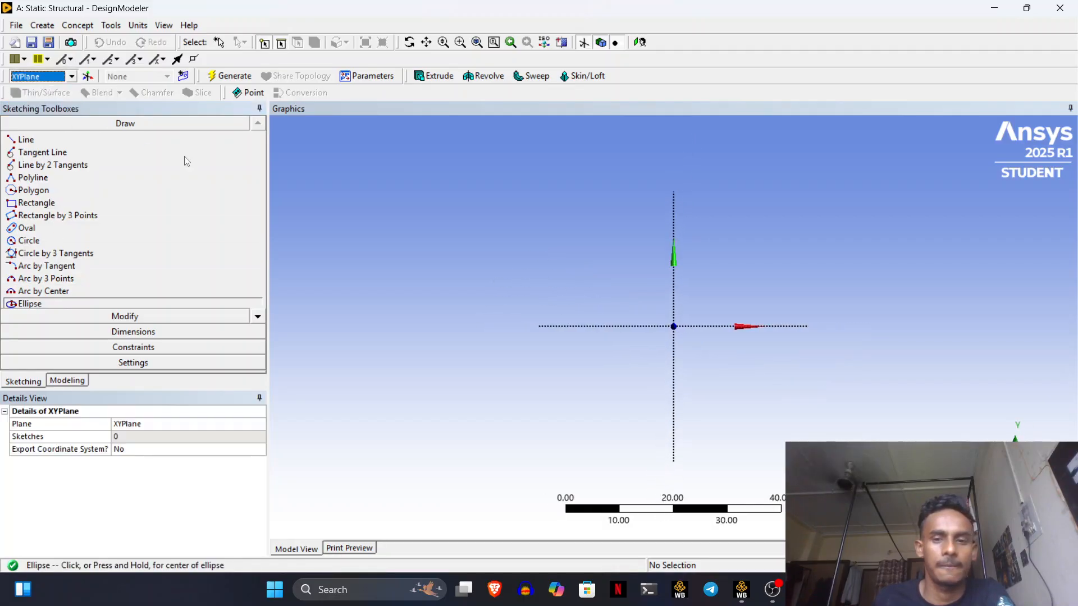
{"action": "left_click", "coordinate": [673, 325]}
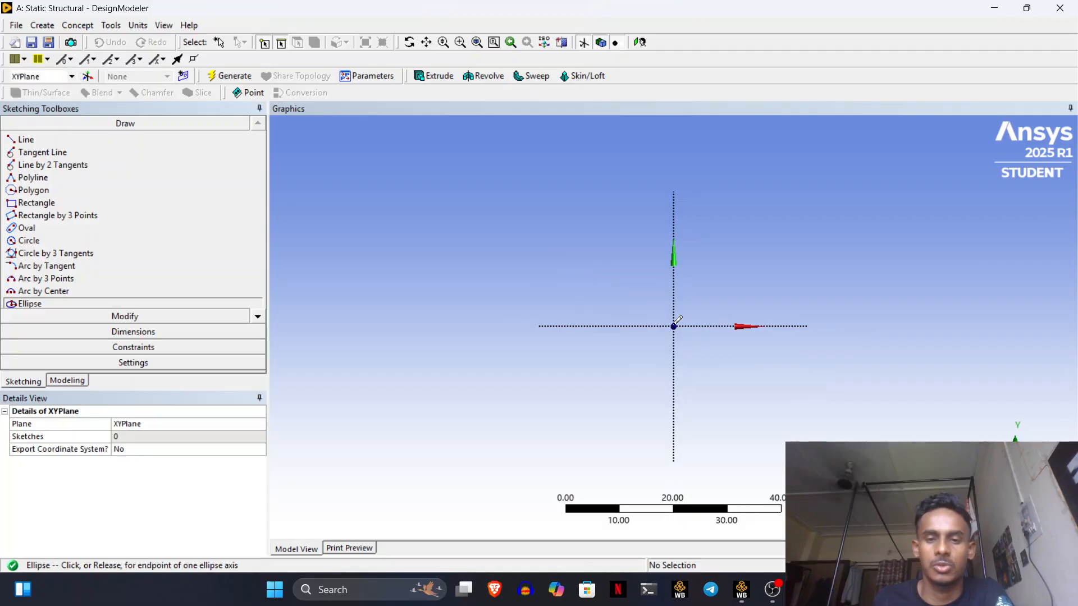
{"action": "left_click", "coordinate": [719, 305]}
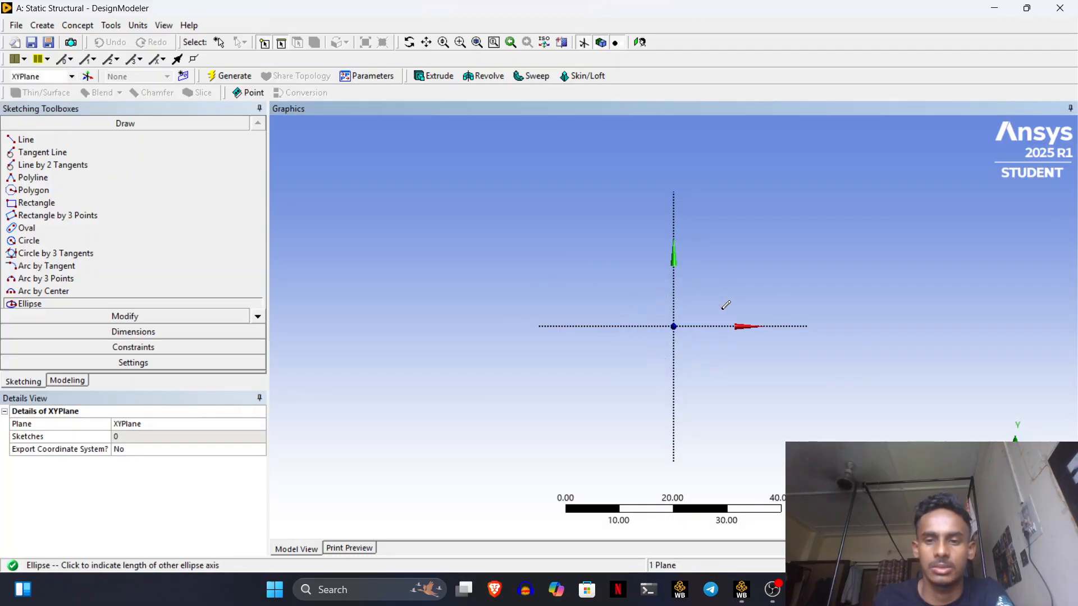
{"action": "left_click", "coordinate": [718, 375]}
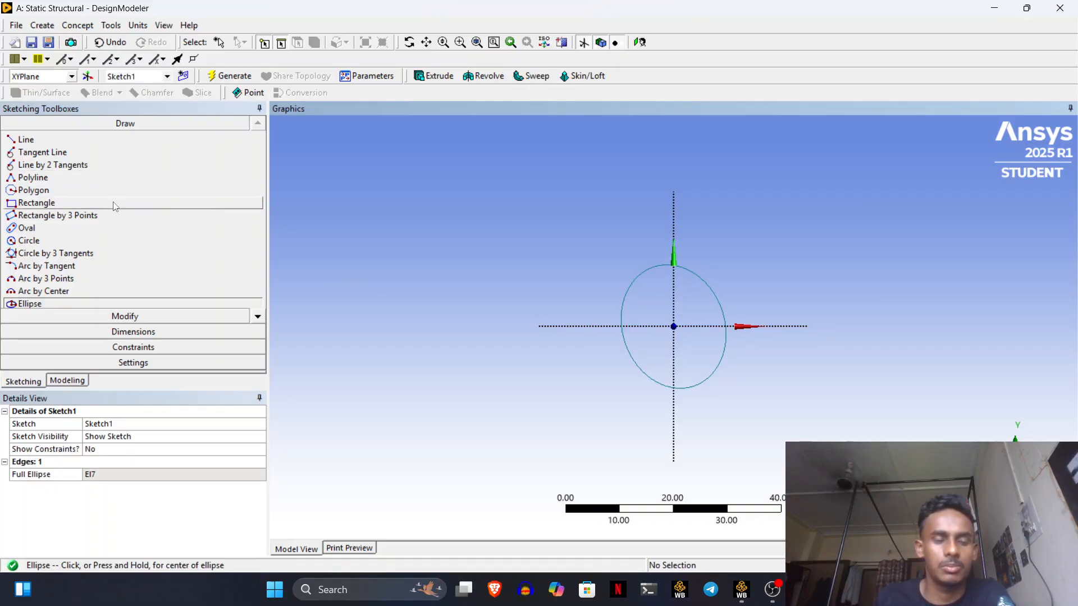
{"action": "left_click", "coordinate": [144, 332]}
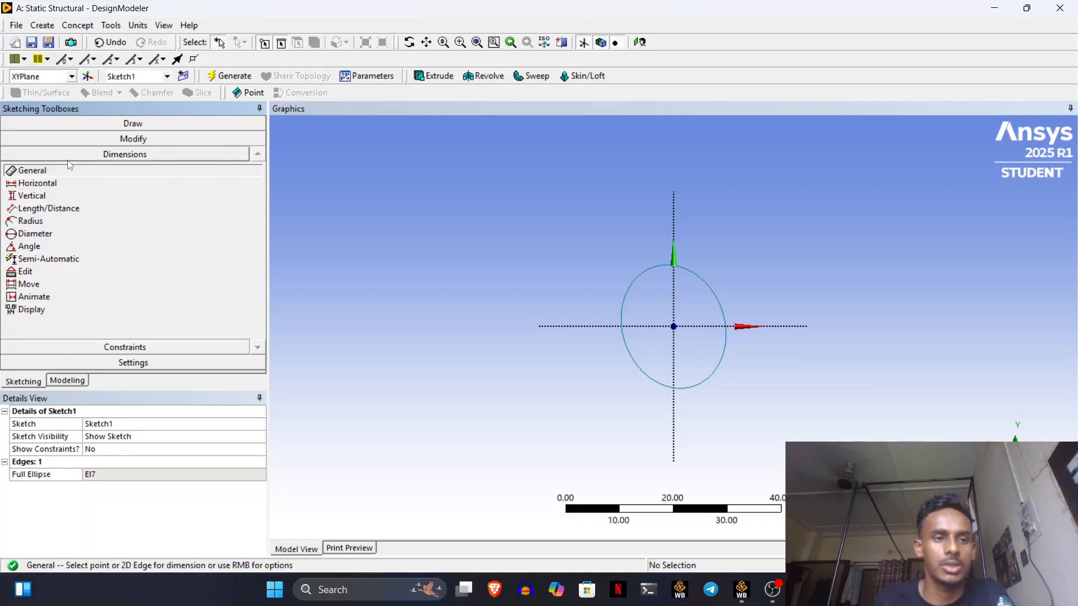
- Add horizontal dimension H1 from the origin to the ellipse edge, set to 4 m
{"action": "left_click", "coordinate": [31, 184]}
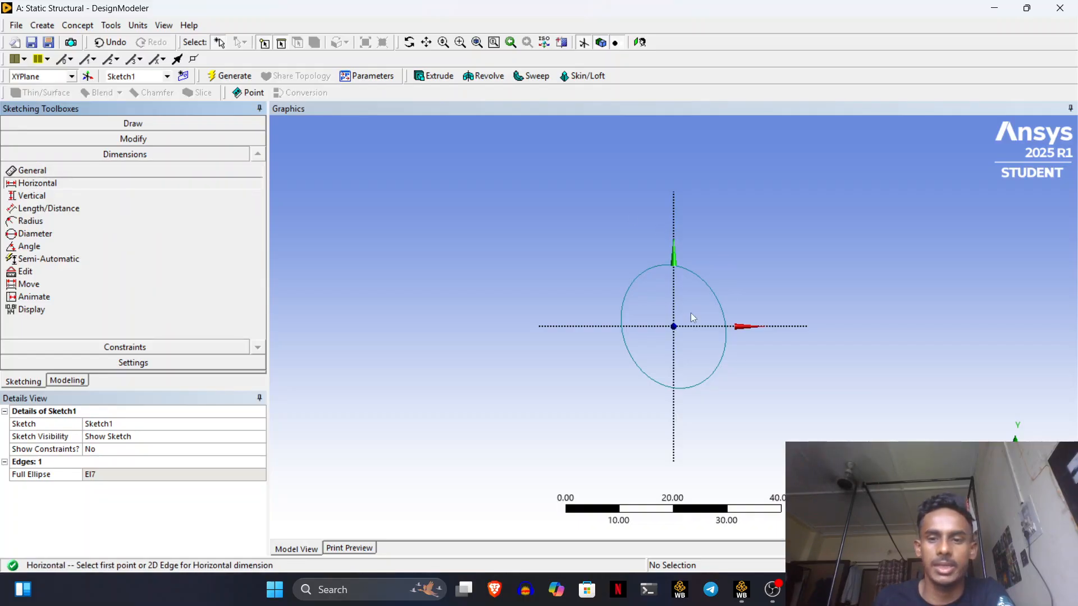
{"action": "left_click", "coordinate": [676, 327]}
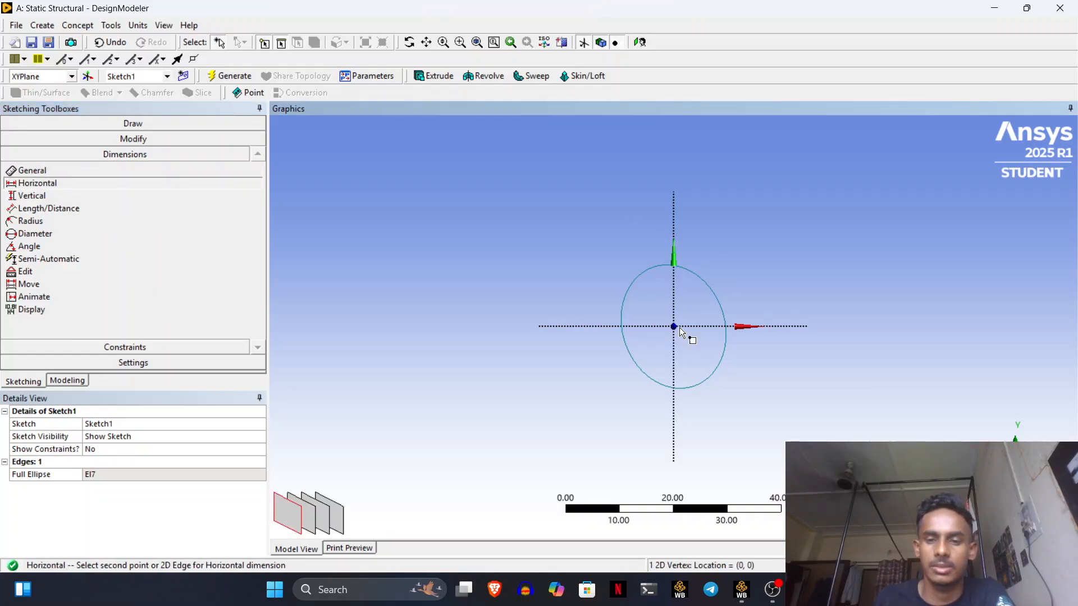
{"action": "left_click", "coordinate": [725, 328]}
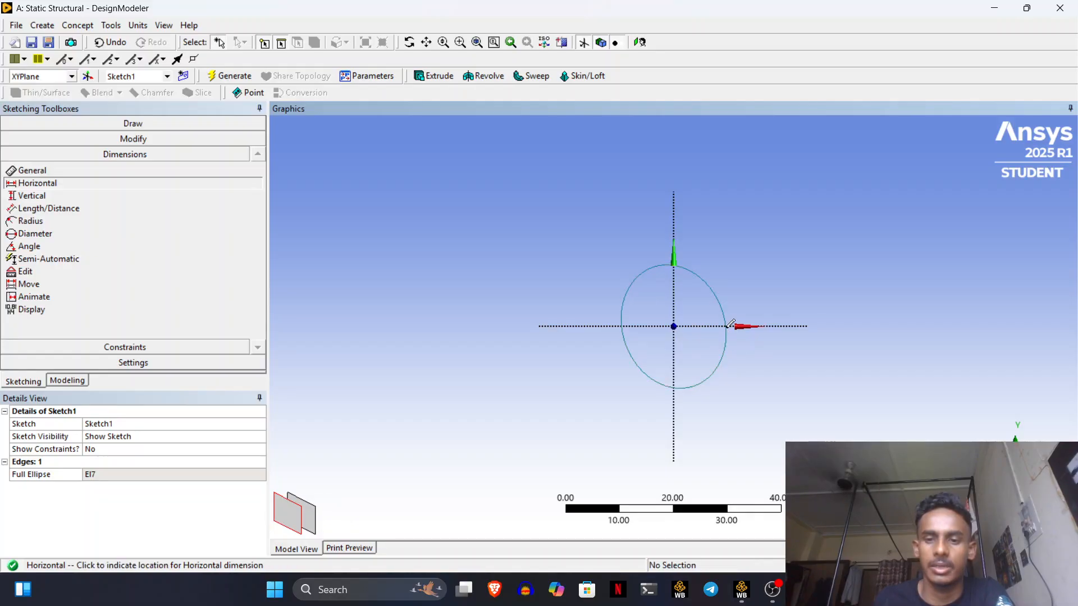
{"action": "left_click", "coordinate": [730, 410]}
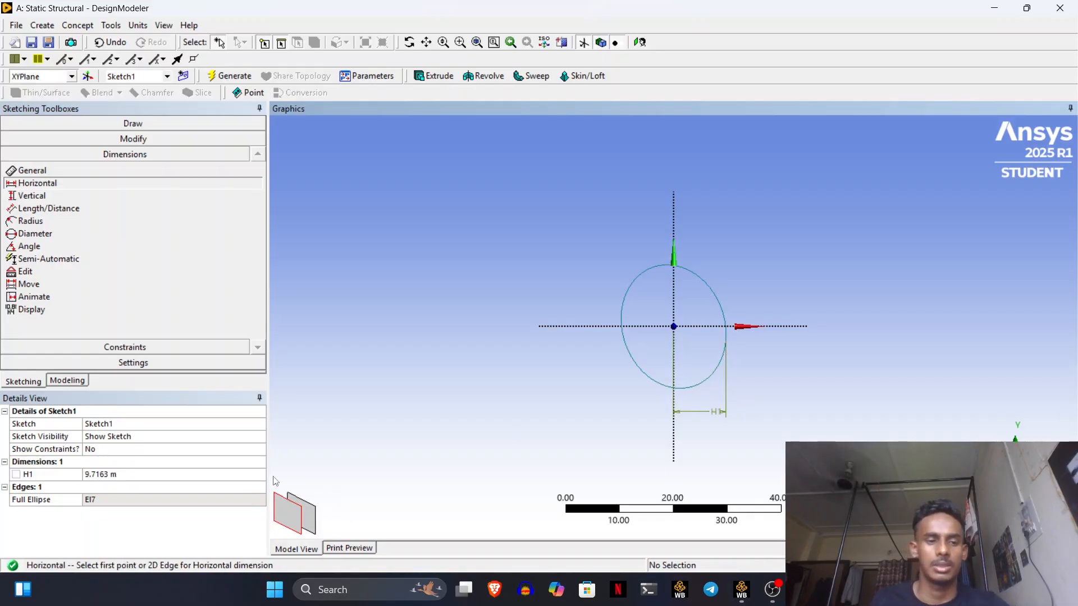
{"action": "left_click", "coordinate": [128, 475]}
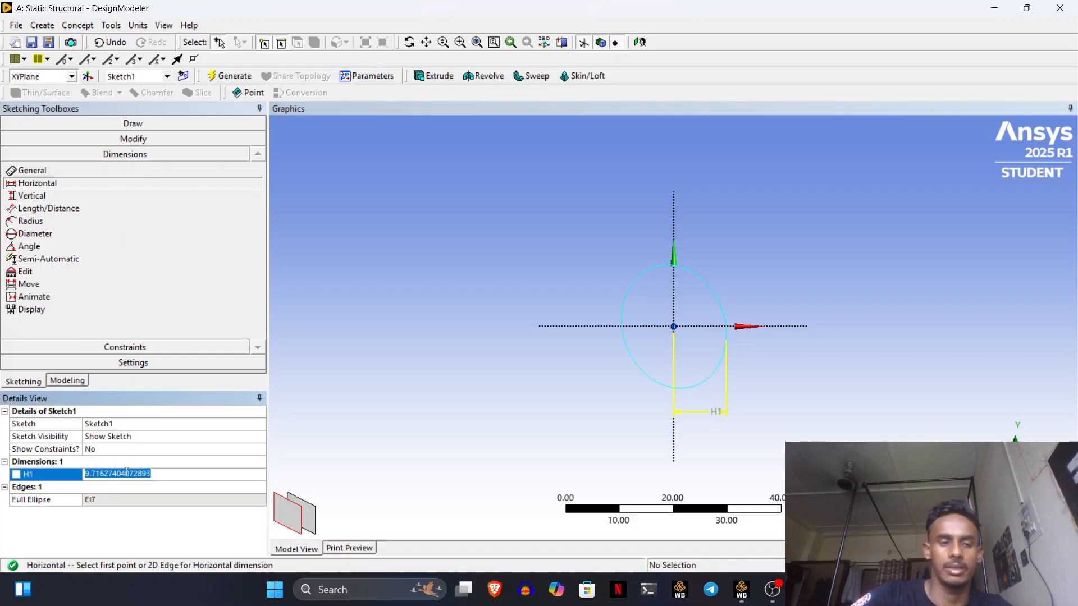
{"action": "key", "text": "BackSpace"}
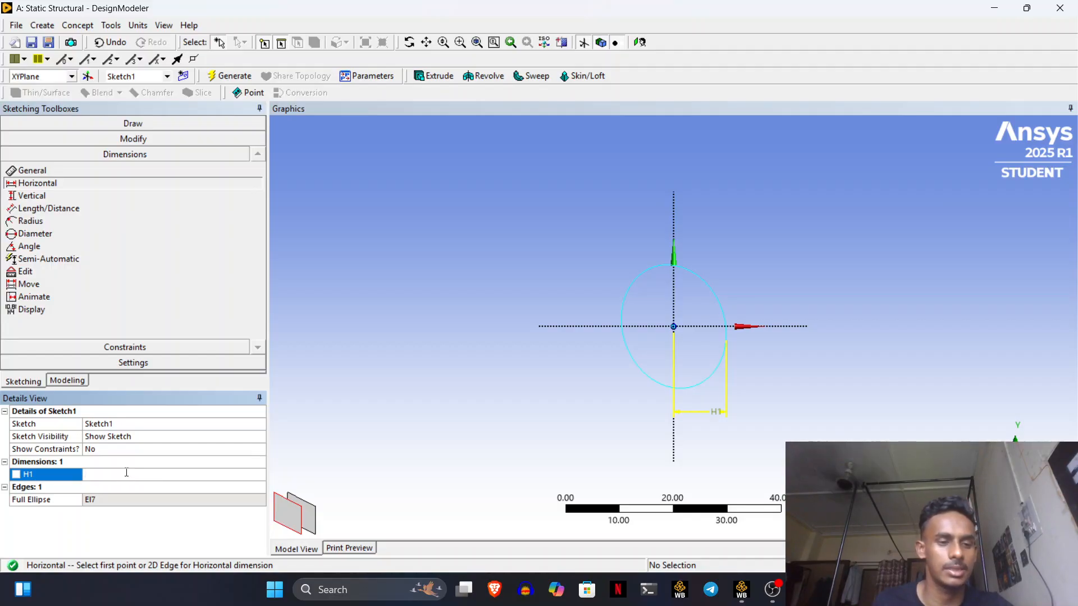
{"action": "type", "text": "4"}
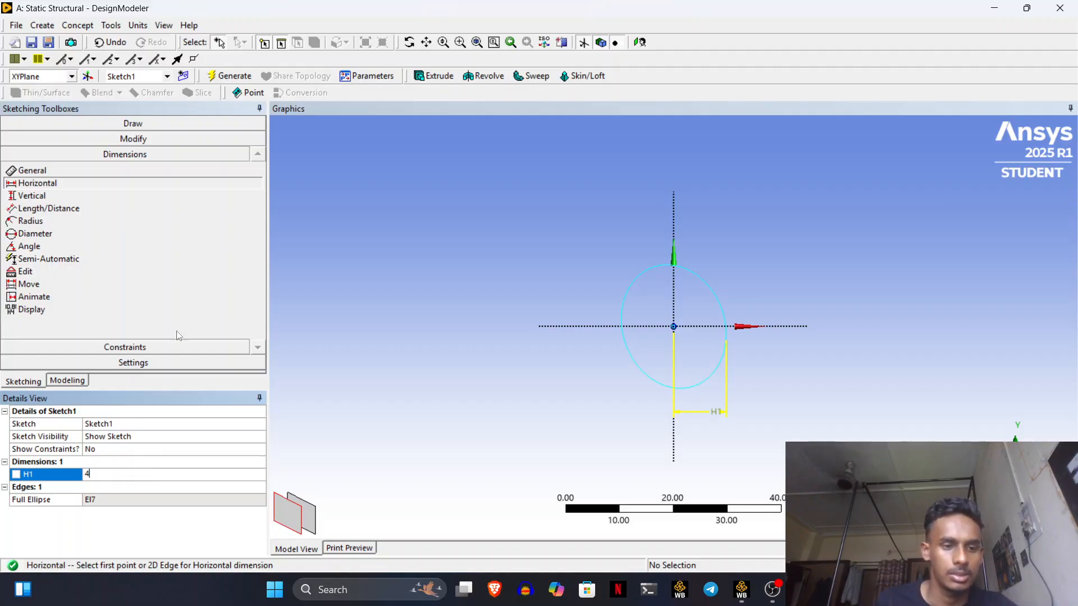
{"action": "left_click", "coordinate": [137, 26]}
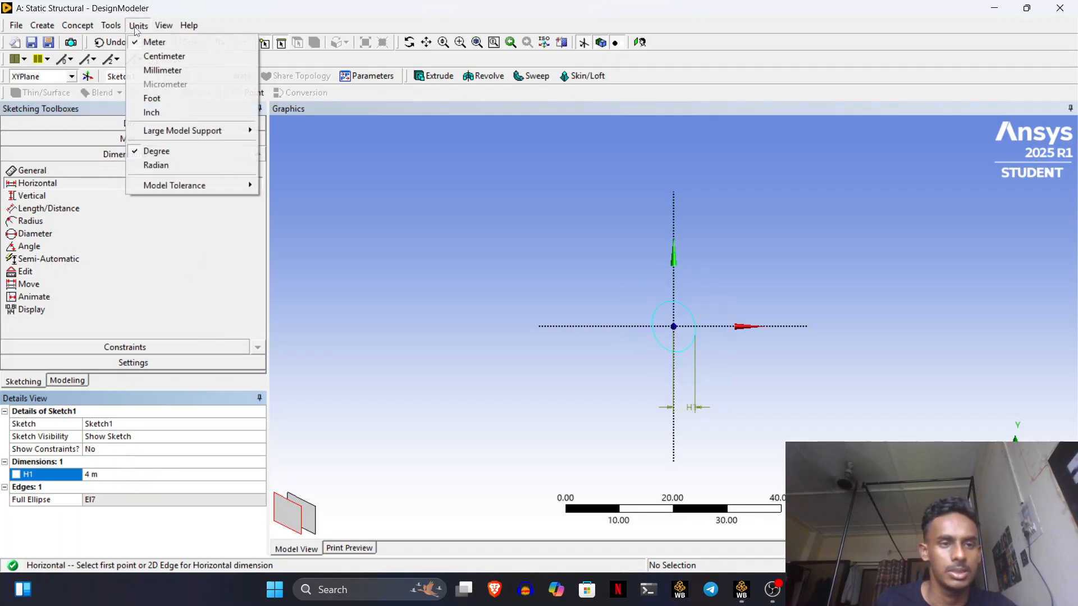
{"action": "left_click", "coordinate": [160, 43]}
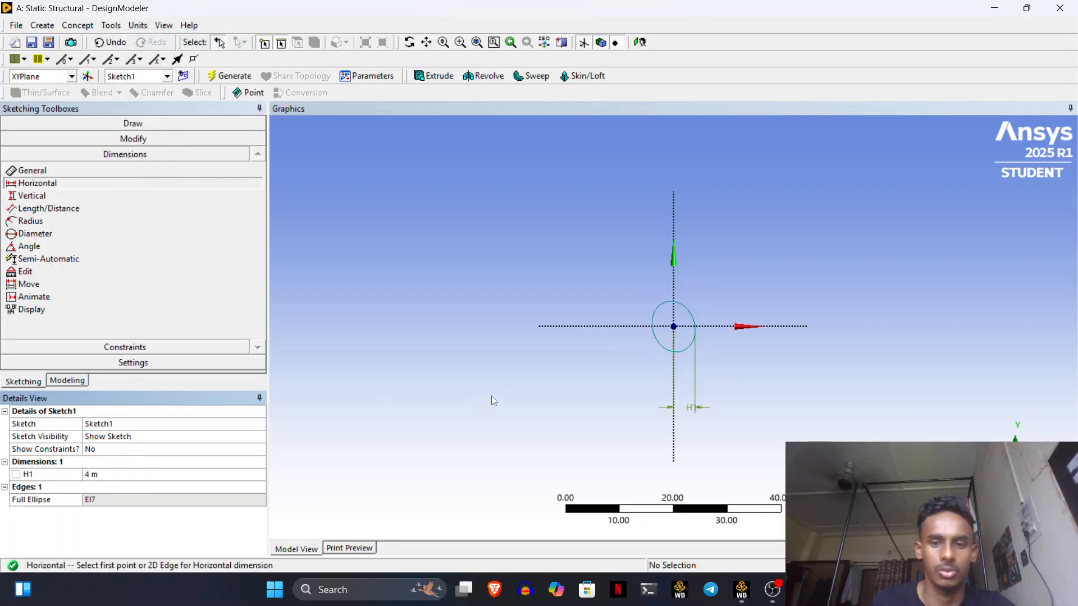
- Add vertical dimension V2 from the origin to the ellipse top, set to 2 m
{"action": "left_click", "coordinate": [37, 196]}
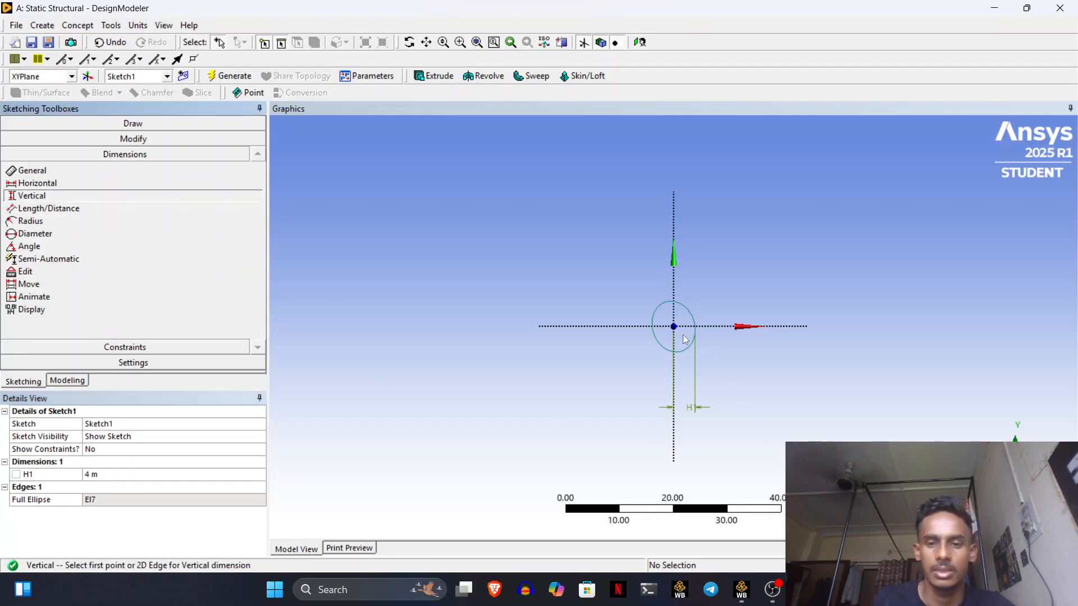
{"action": "scroll", "coordinate": [681, 331], "scroll_direction": "up", "scroll_amount": 3}
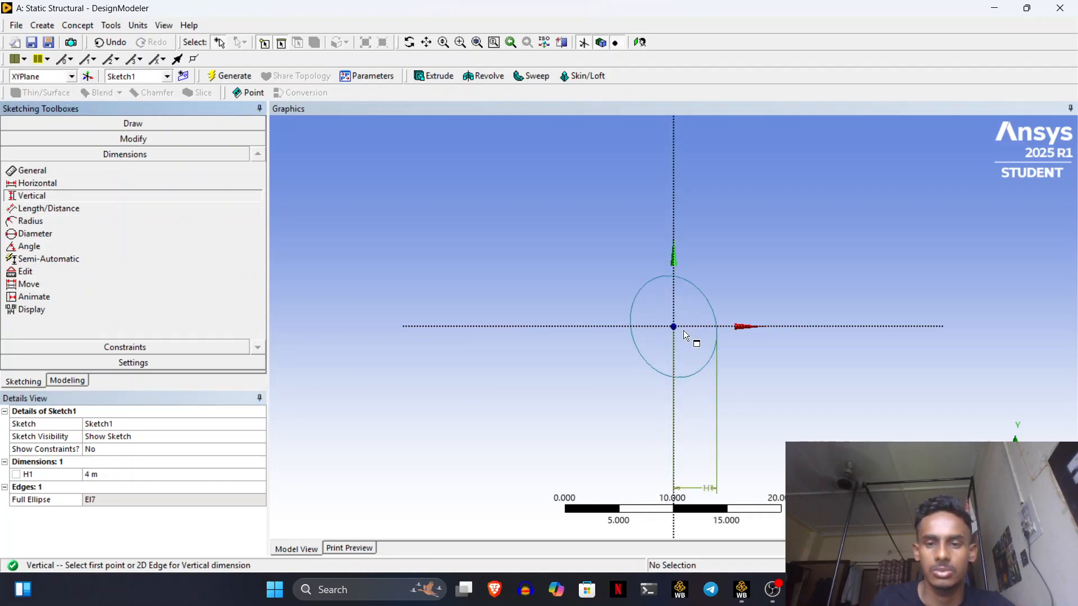
{"action": "left_click", "coordinate": [674, 327]}
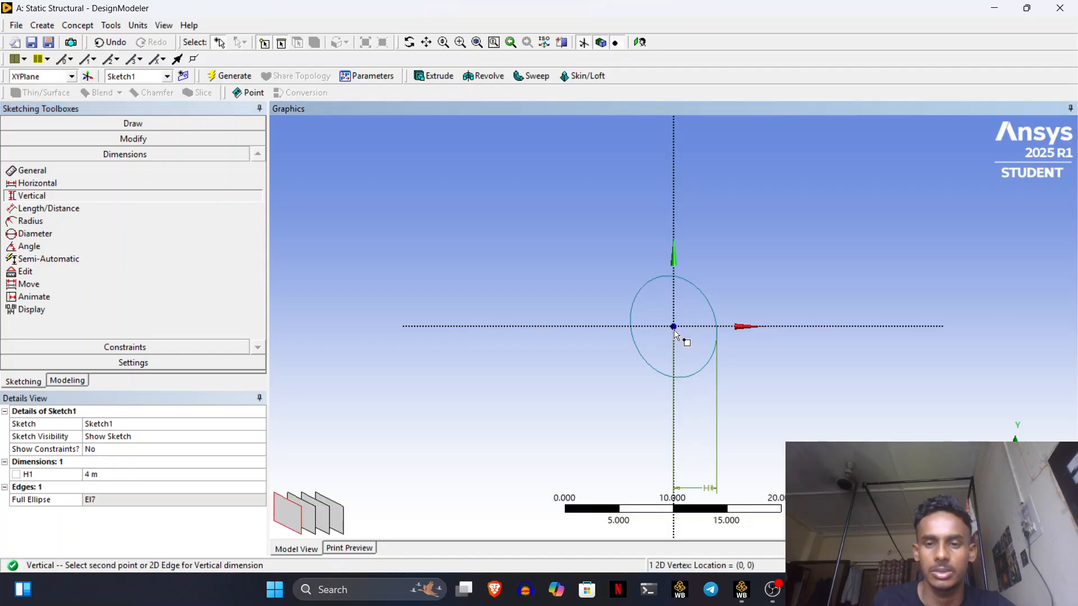
{"action": "left_click", "coordinate": [669, 278]}
{"action": "left_click", "coordinate": [578, 297]}
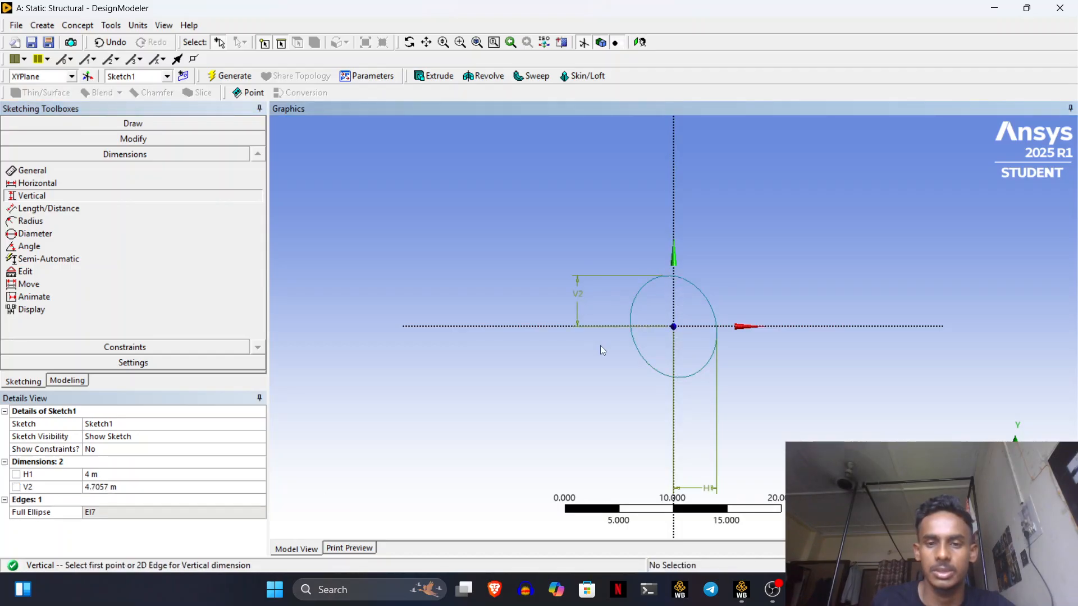
{"action": "left_click", "coordinate": [174, 486]}
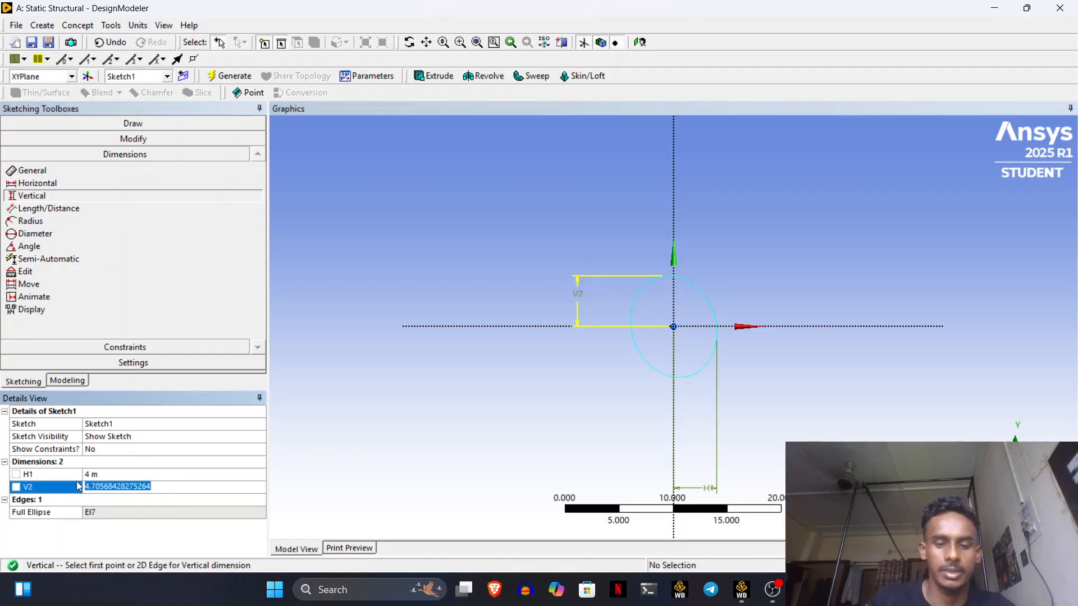
{"action": "key", "text": "BackSpace"}
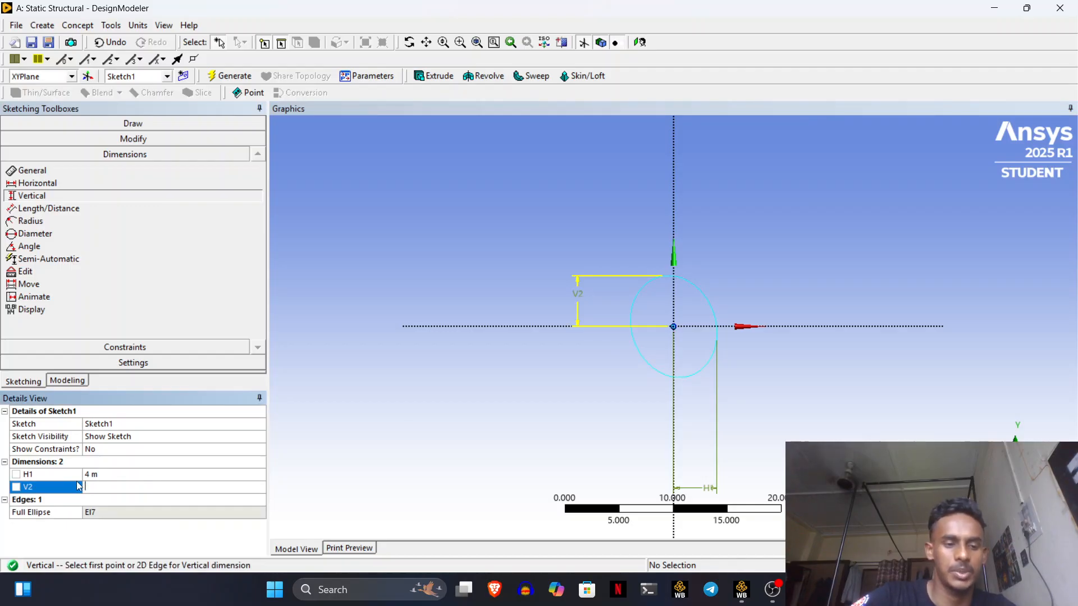
{"action": "type", "text": "2"}
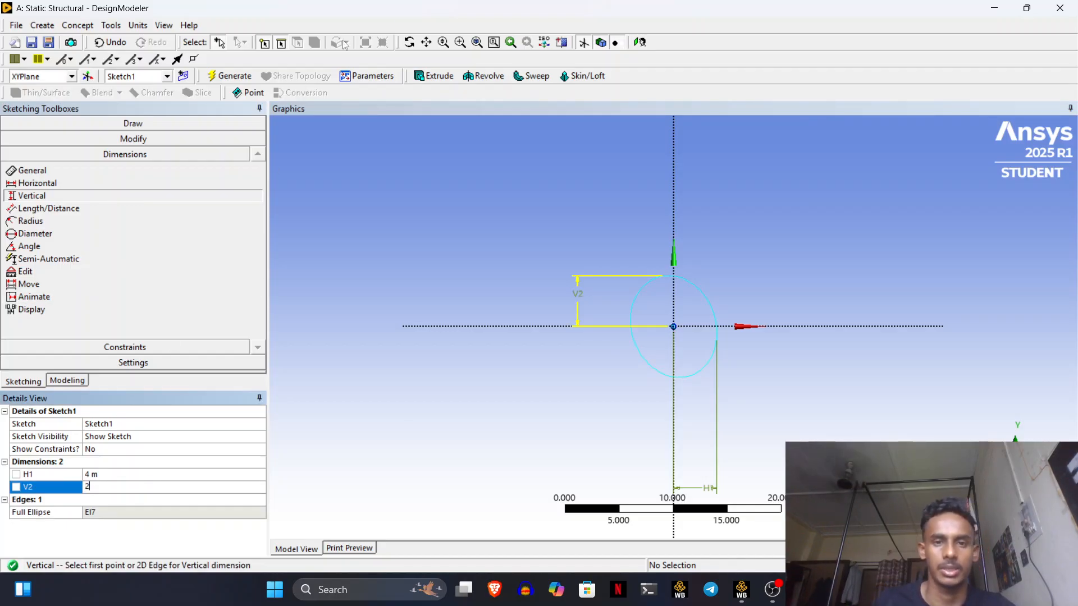
{"action": "key", "text": "Return"}
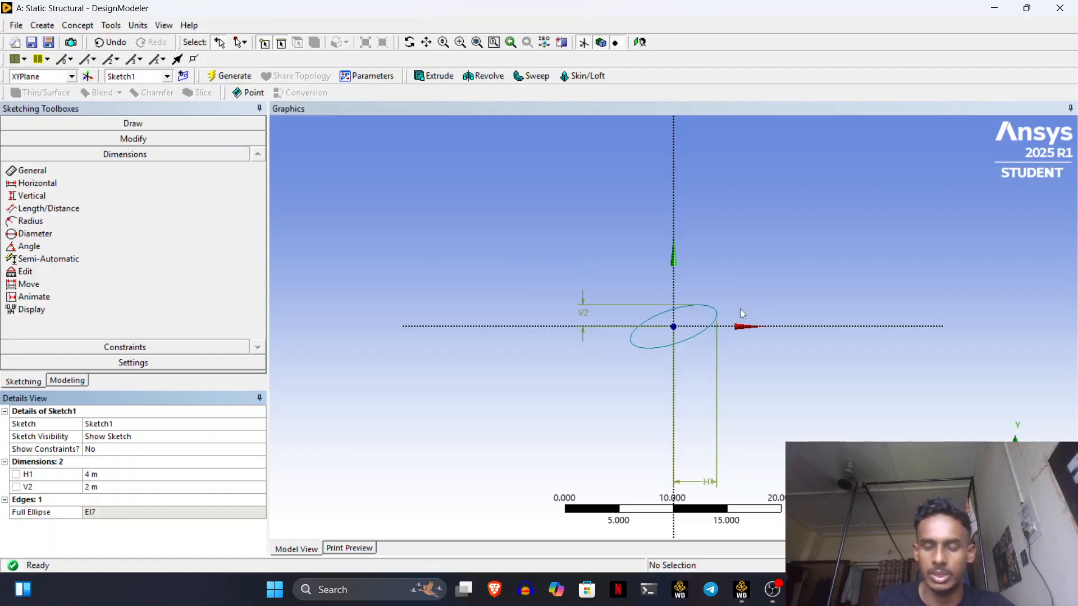
{"action": "scroll", "coordinate": [732, 307], "scroll_direction": "down", "scroll_amount": 1}
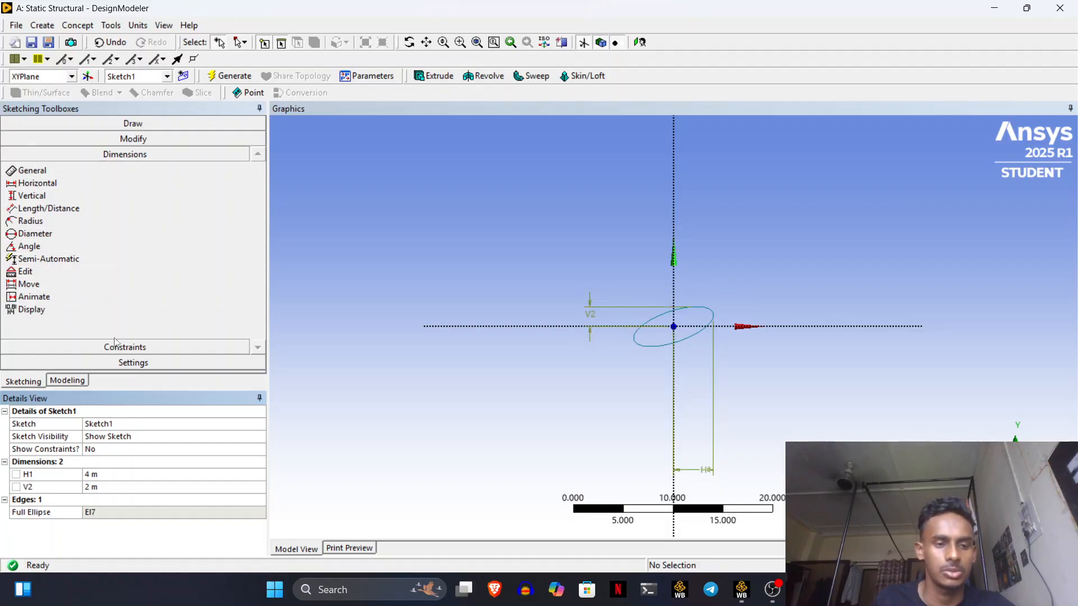
- Draw a rectangle around the ellipse by placing two opposite corners
{"action": "left_click", "coordinate": [79, 381]}
{"action": "left_click", "coordinate": [29, 384]}
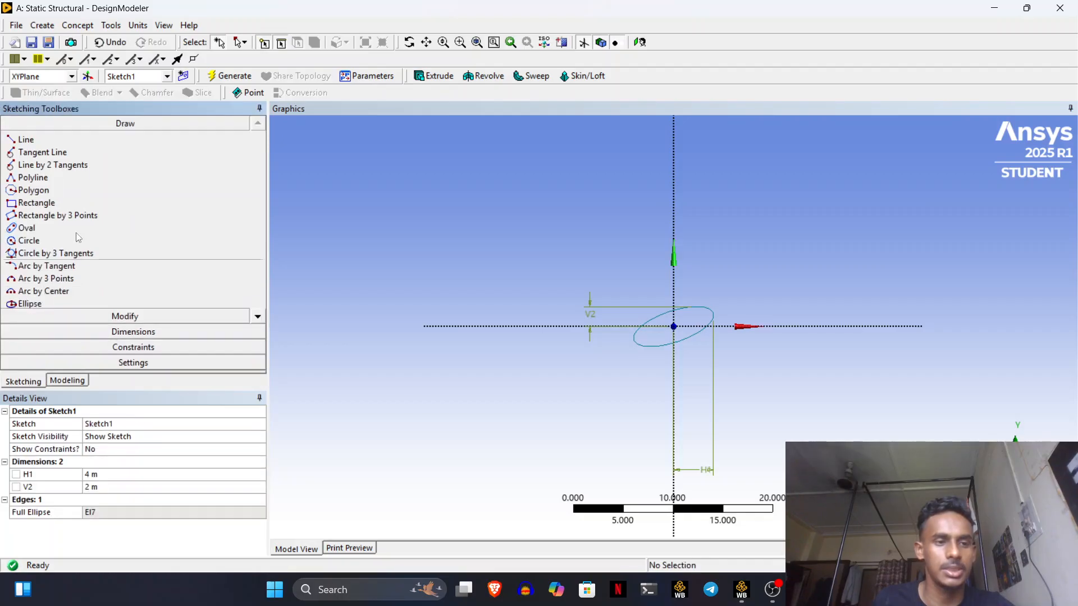
{"action": "left_click", "coordinate": [37, 203]}
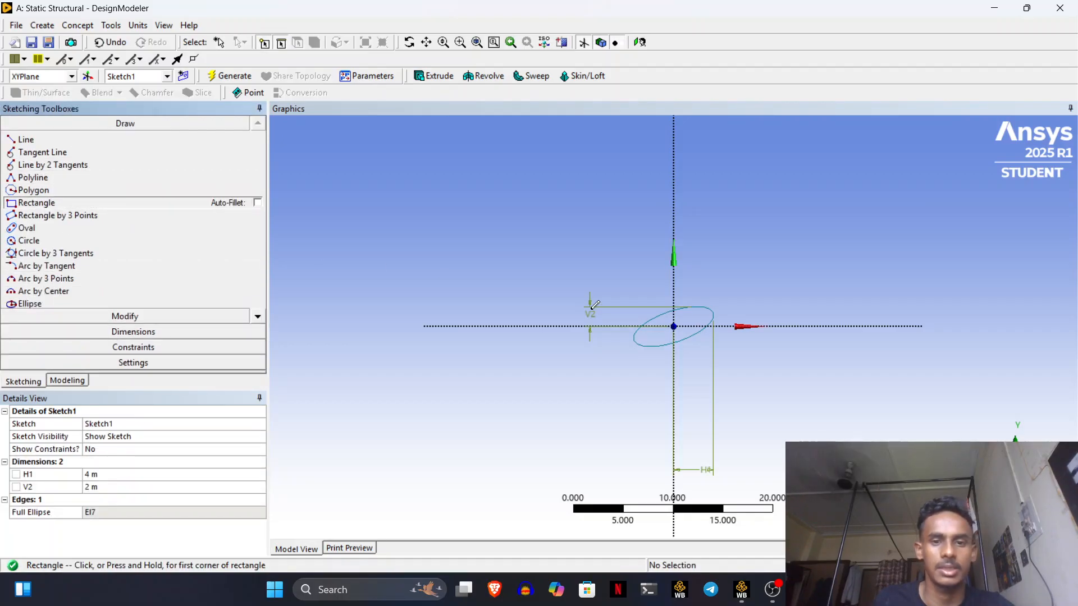
{"action": "left_click", "coordinate": [537, 242]}
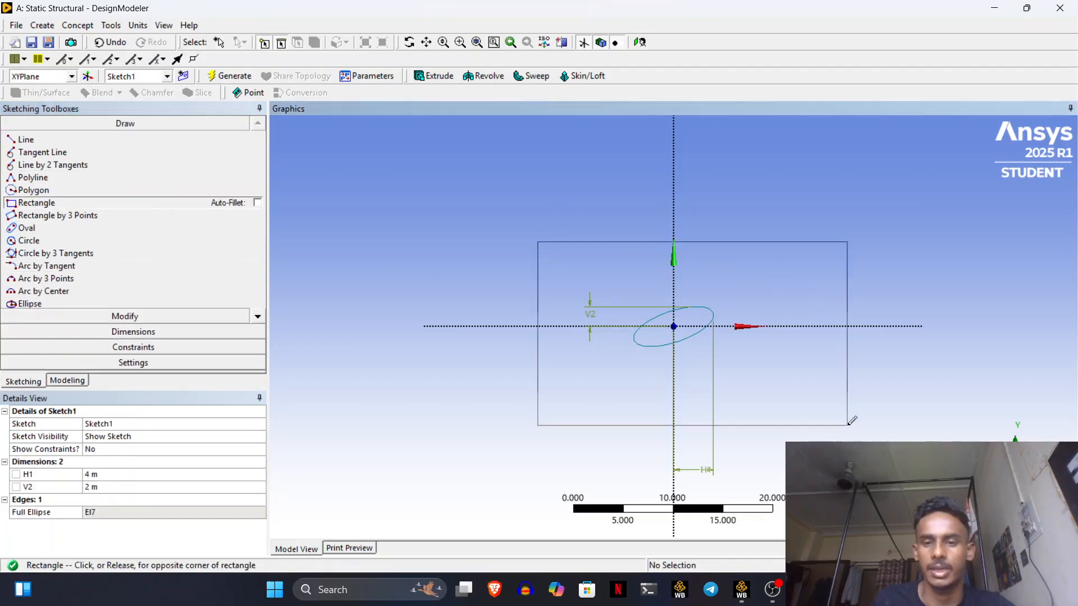
{"action": "left_click", "coordinate": [813, 411]}
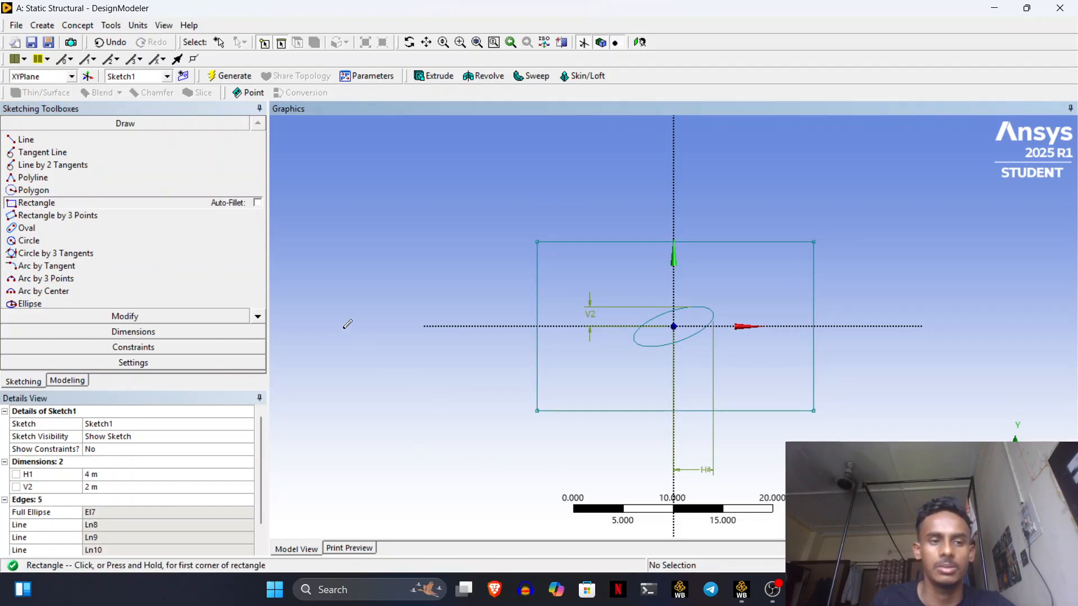
{"action": "left_click", "coordinate": [139, 332]}
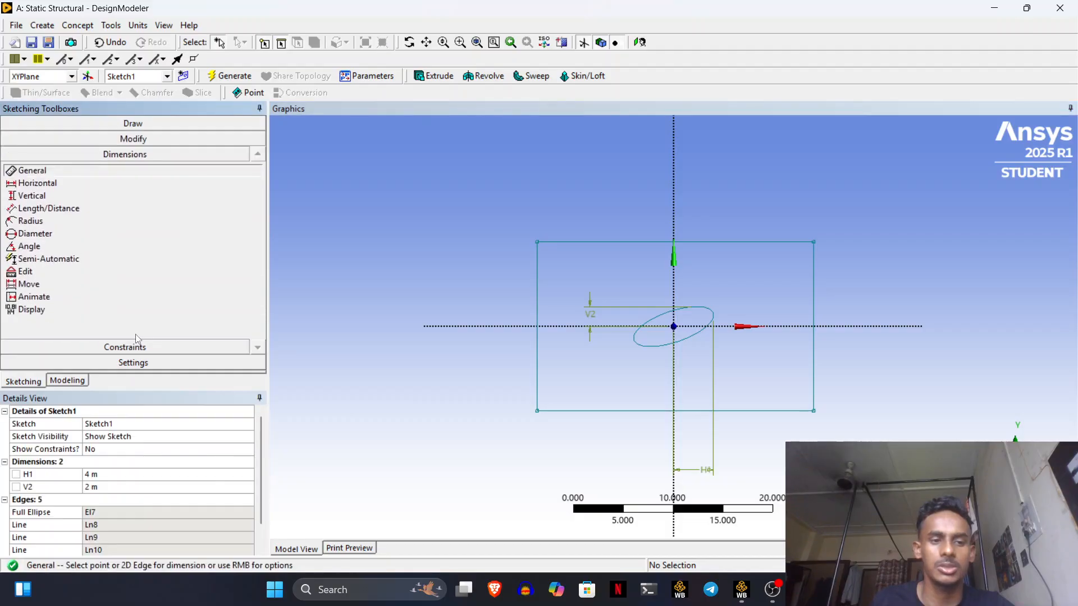
{"action": "left_click", "coordinate": [37, 183]}
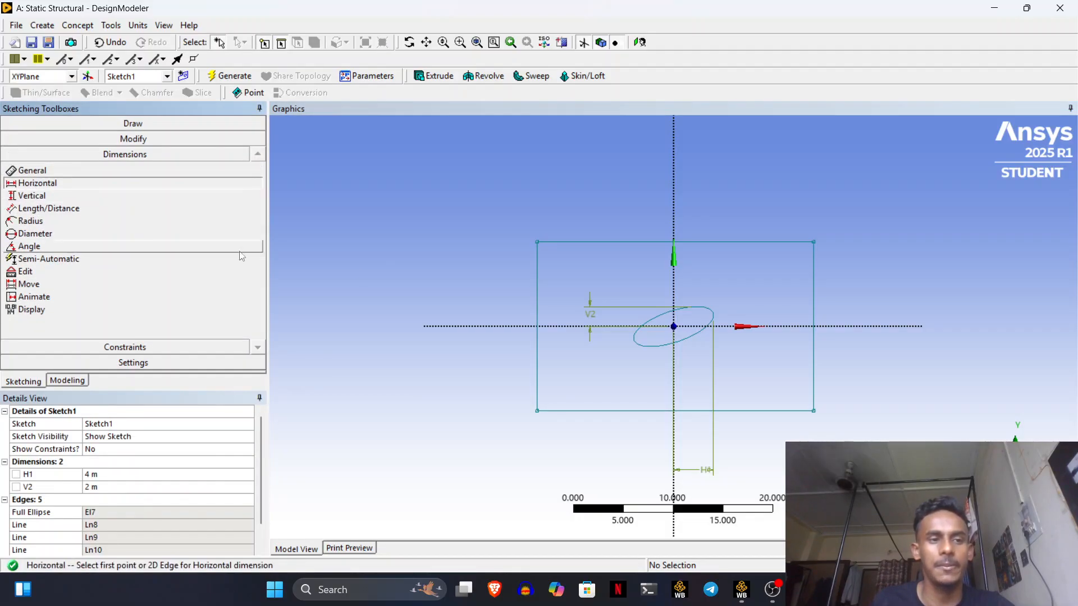
- Add horizontal dimensions H3 and H4 from the vertical axis to the rectangle's right and left sides
{"action": "left_click", "coordinate": [815, 242]}
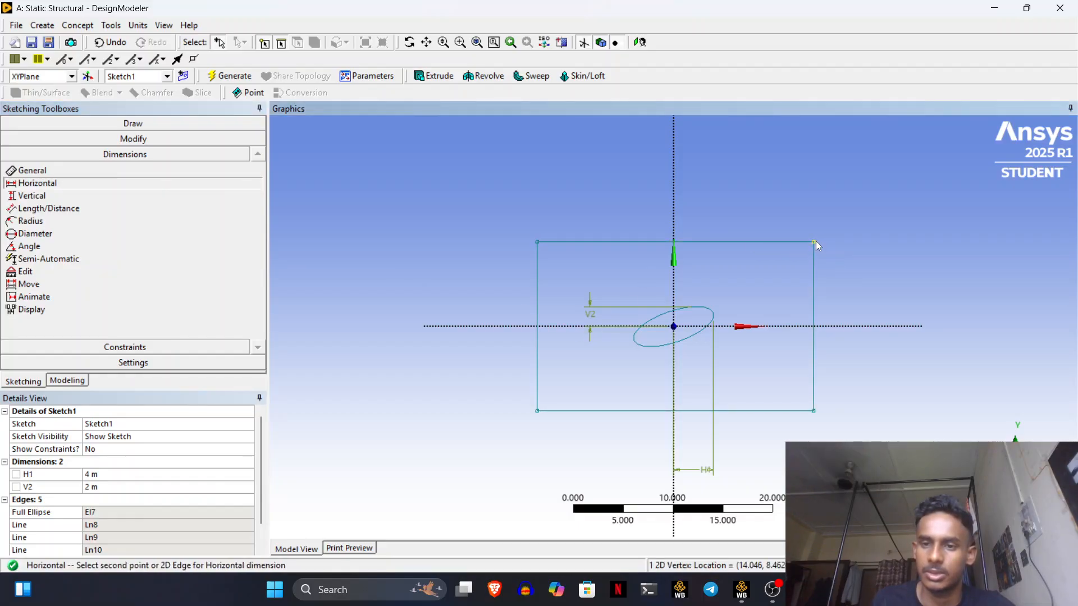
{"action": "left_click", "coordinate": [672, 231]}
{"action": "left_click", "coordinate": [724, 203]}
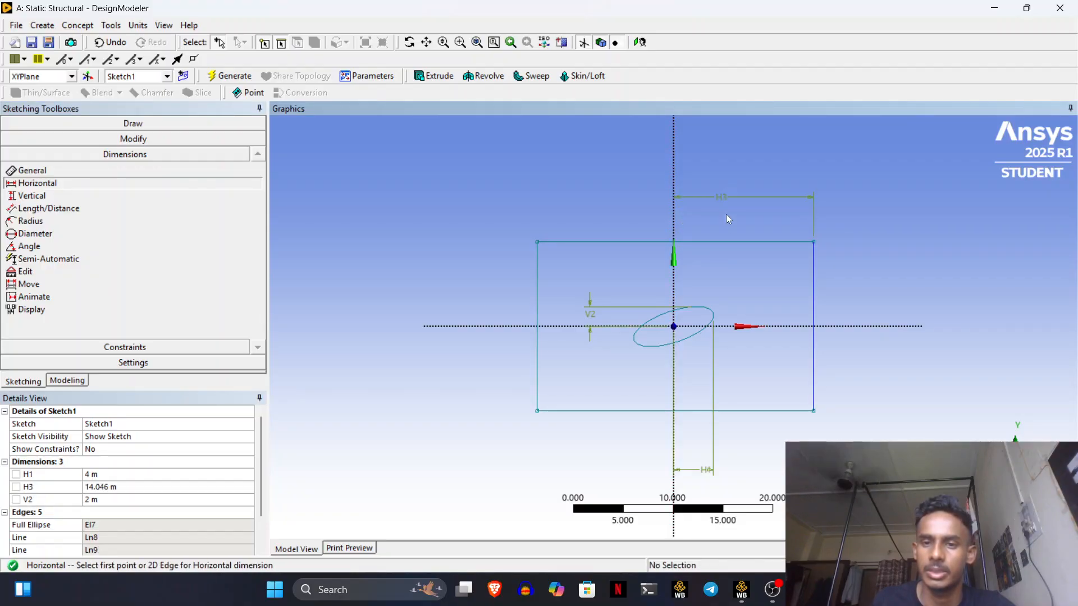
{"action": "left_click", "coordinate": [537, 242]}
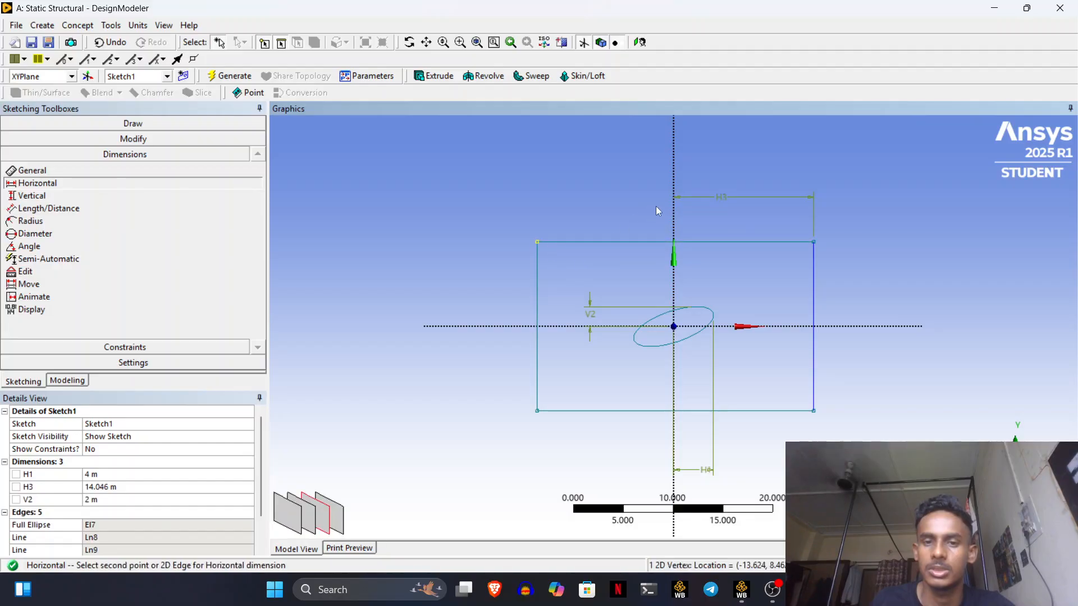
{"action": "left_click", "coordinate": [673, 219]}
{"action": "left_click", "coordinate": [671, 176]}
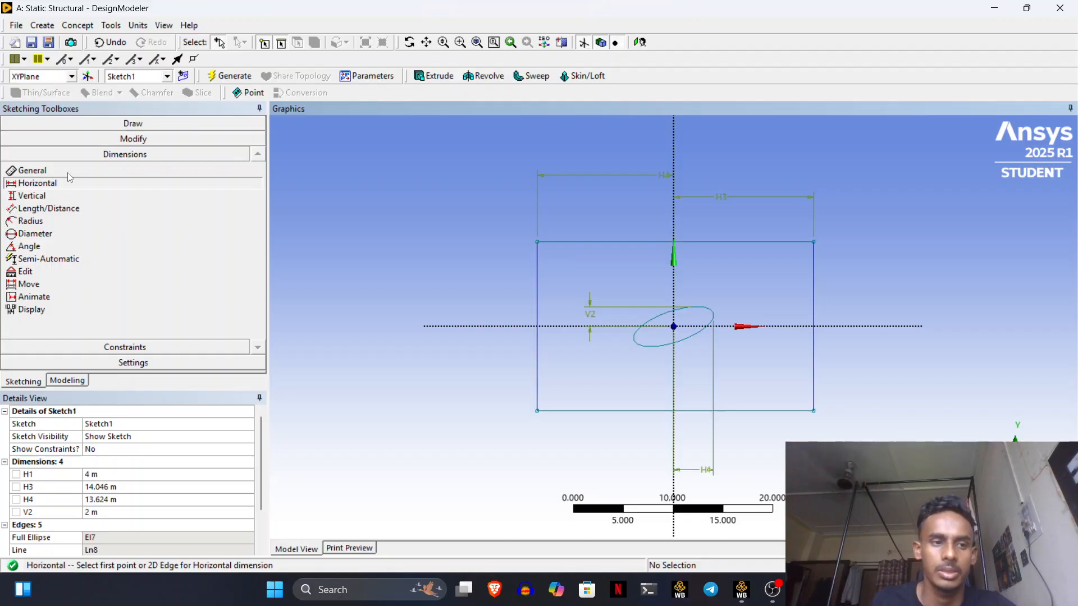
- Add vertical dimension V5 from the horizontal axis and full-height dimension V6 on the right edge
{"action": "left_click", "coordinate": [32, 195]}
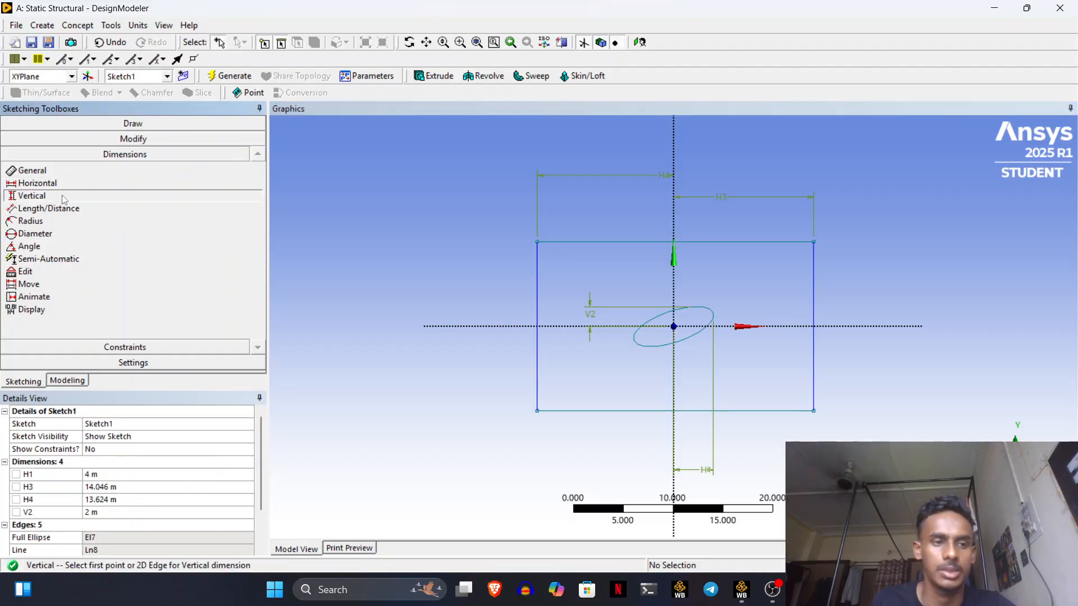
{"action": "left_click", "coordinate": [539, 241]}
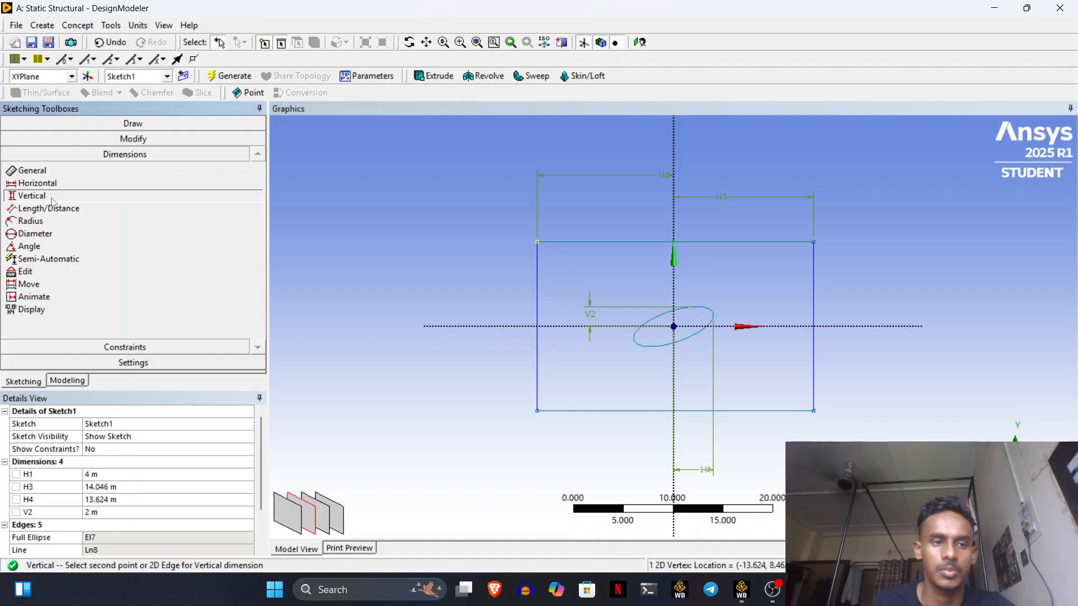
{"action": "left_click", "coordinate": [538, 241]}
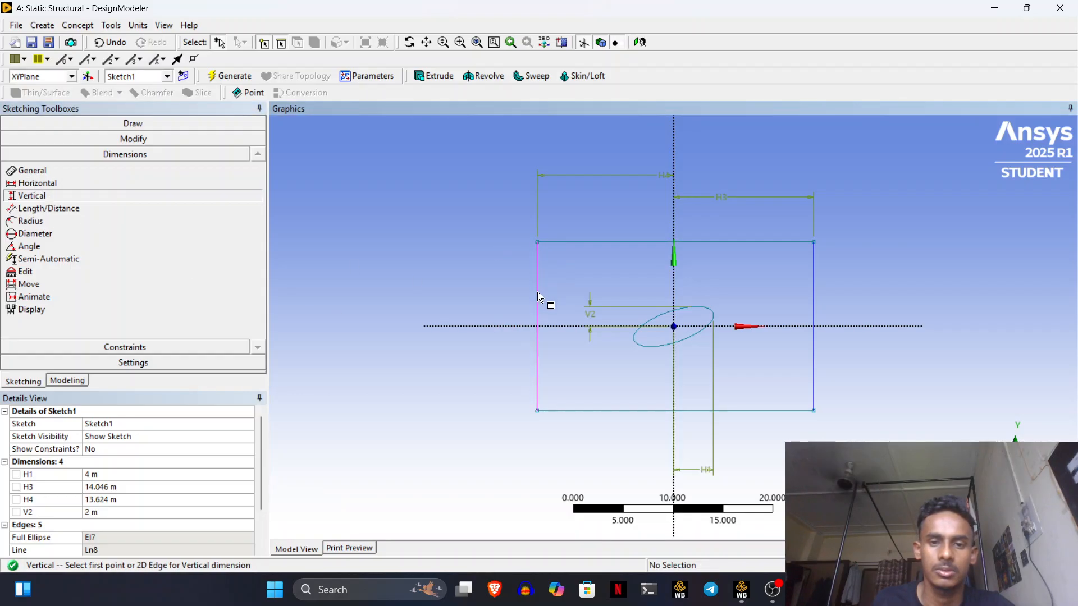
{"action": "left_click", "coordinate": [524, 327]}
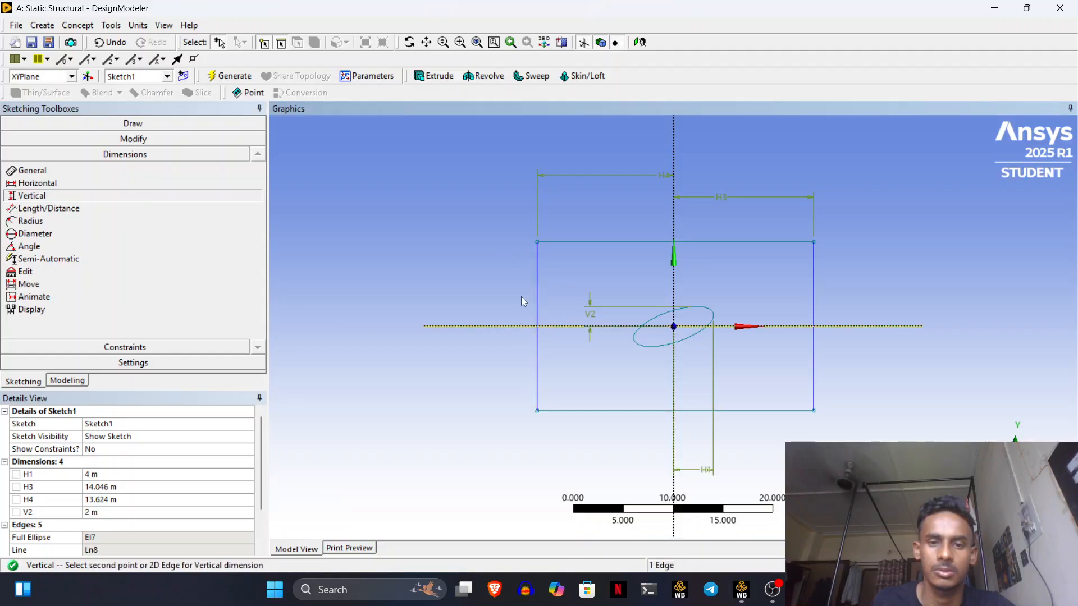
{"action": "left_click", "coordinate": [536, 244]}
{"action": "left_click", "coordinate": [515, 251]}
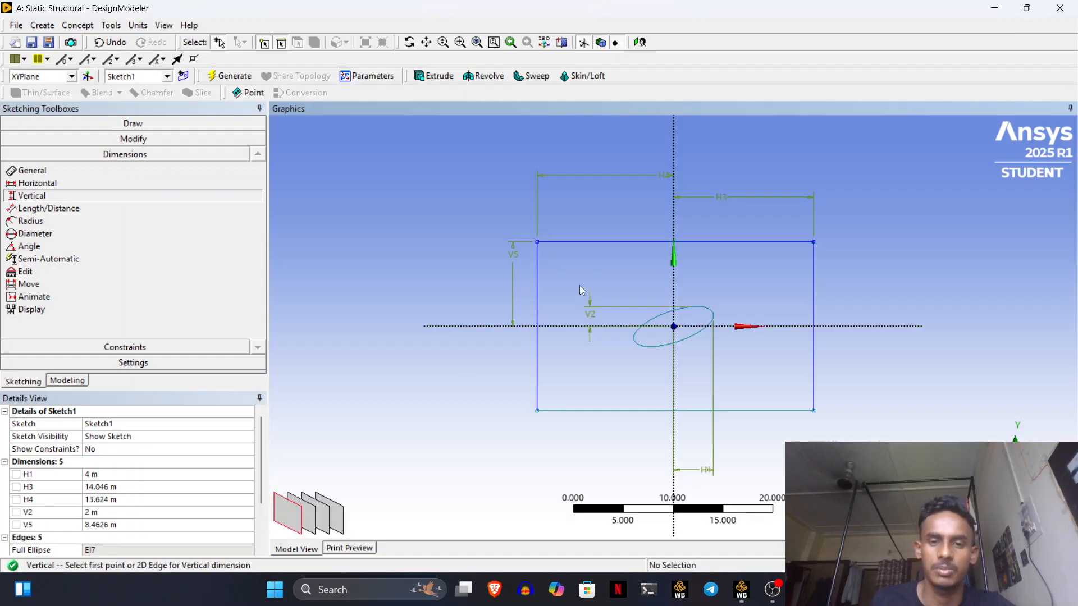
{"action": "left_click", "coordinate": [80, 170]}
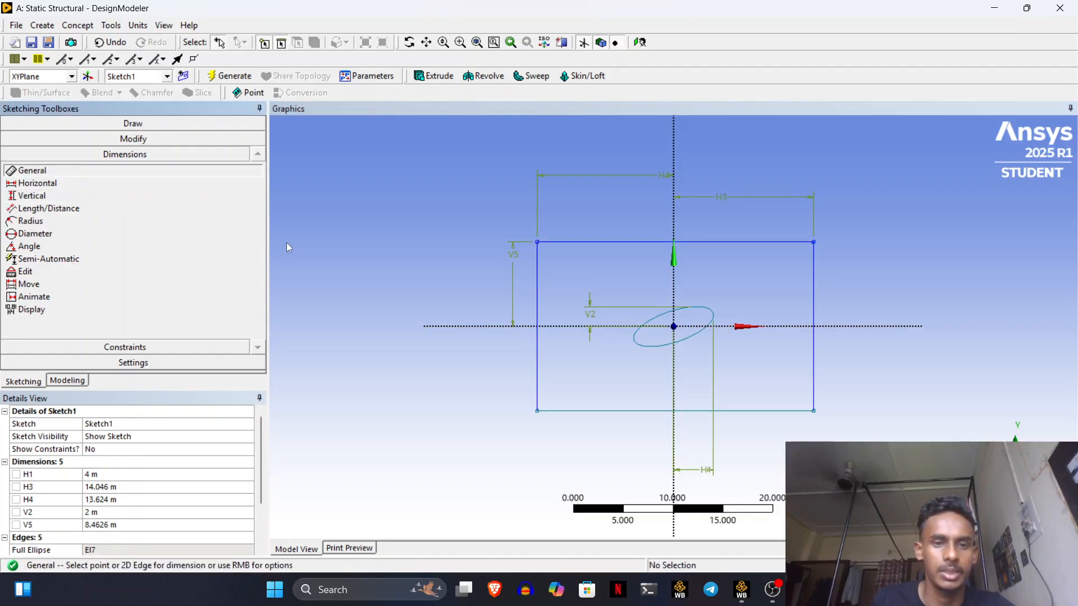
{"action": "left_click", "coordinate": [815, 320]}
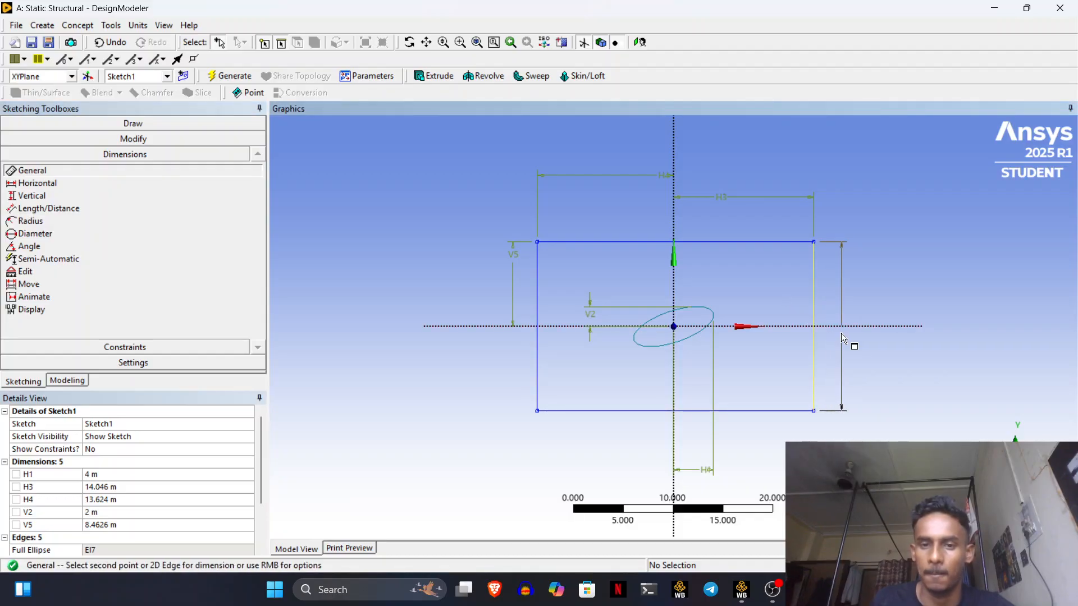
{"action": "left_click", "coordinate": [841, 334]}
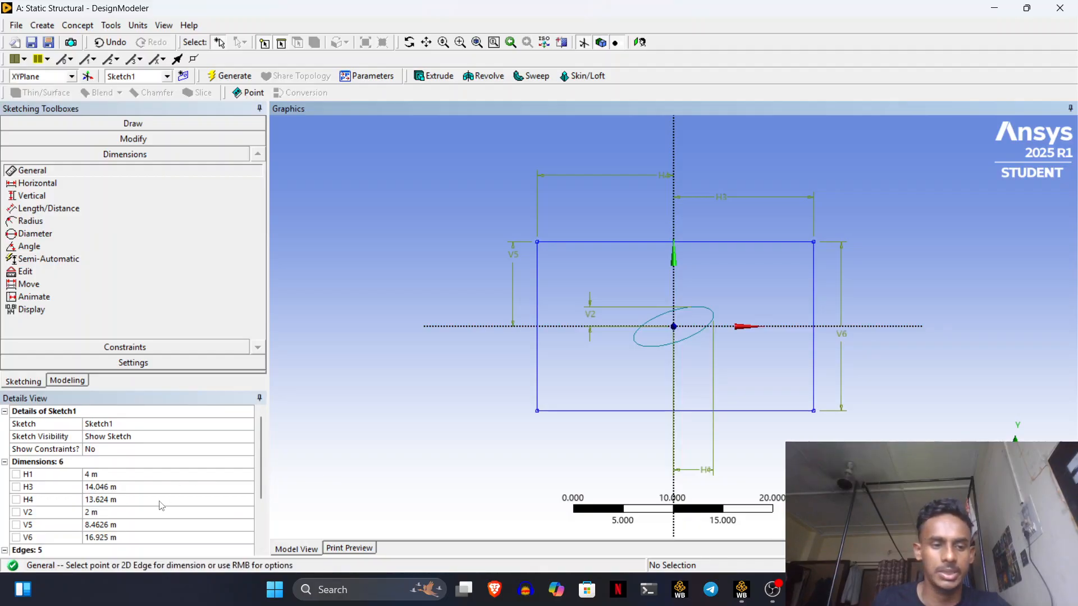
{"action": "left_click", "coordinate": [135, 486]}
- Set H3, H4 and V5 to 10 m and V6 to 20 m
{"action": "key", "text": "BackSpace"}
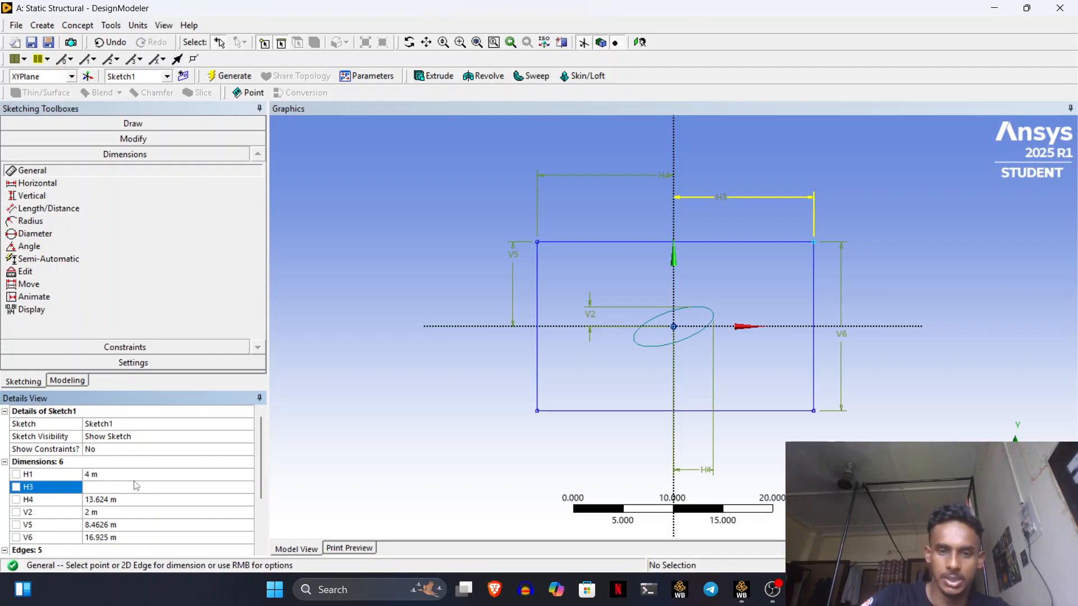
{"action": "type", "text": "10"}
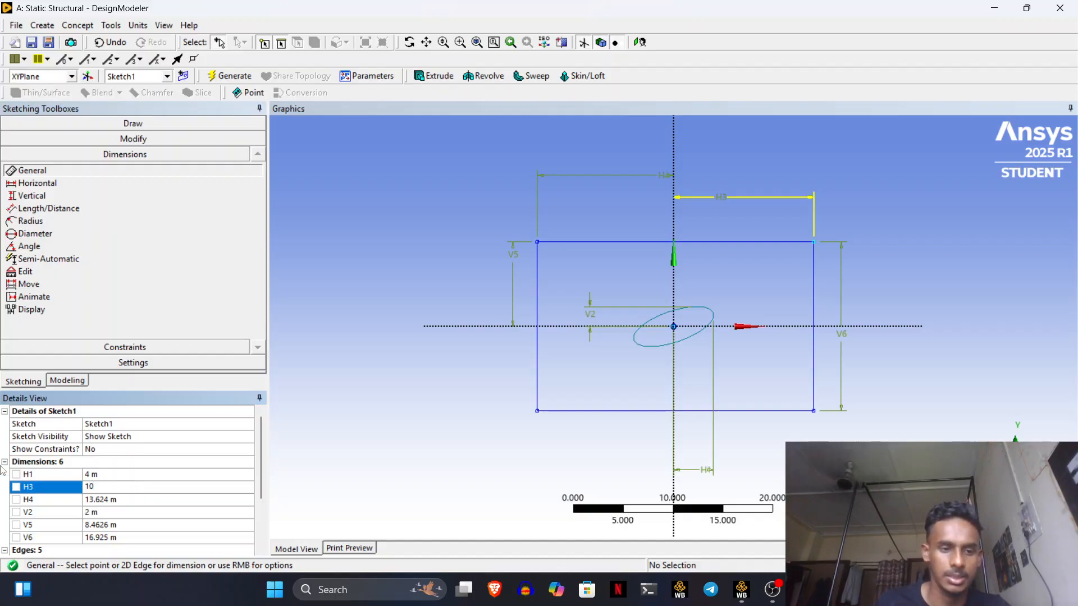
{"action": "left_click", "coordinate": [98, 500]}
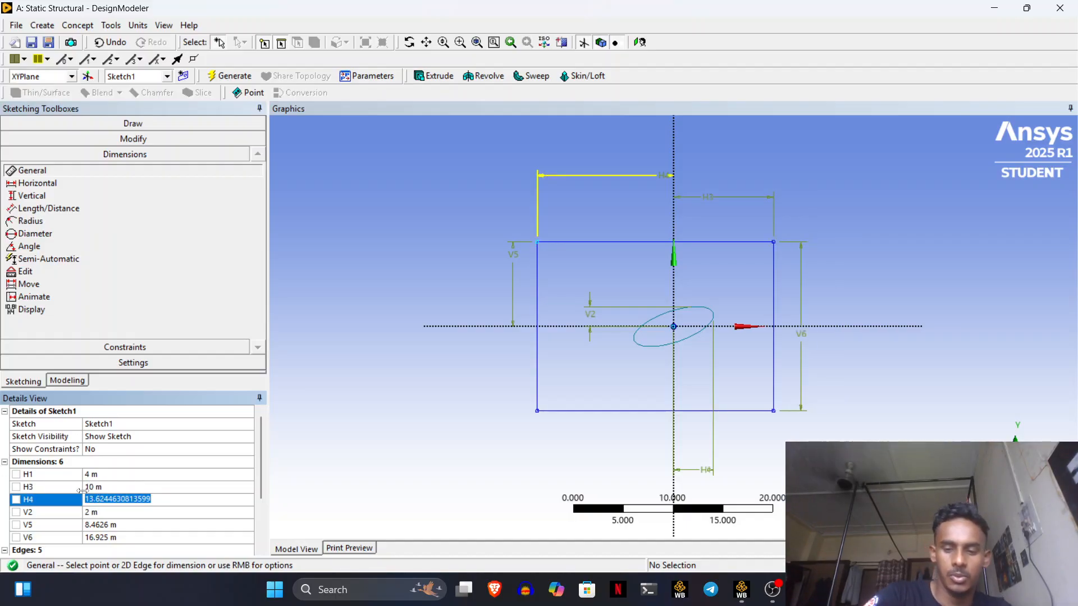
{"action": "type", "text": "10"}
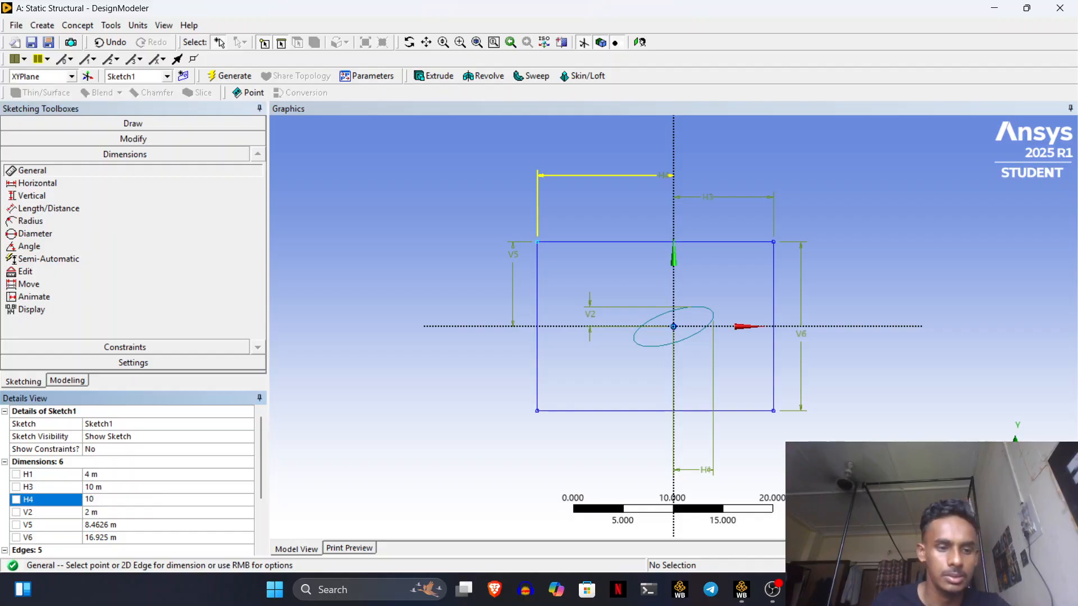
{"action": "left_click", "coordinate": [138, 524]}
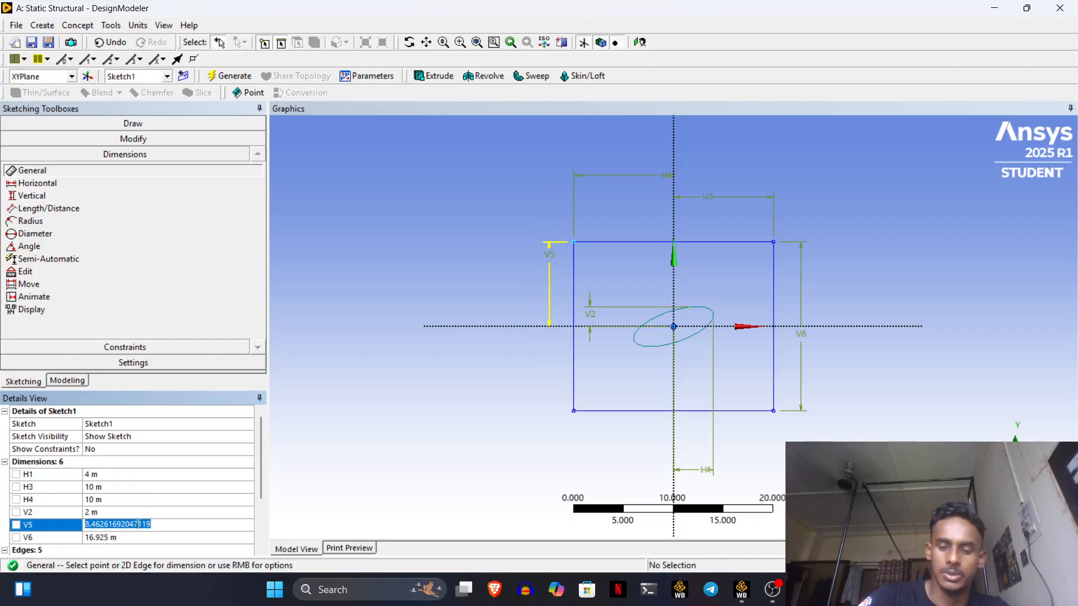
{"action": "type", "text": "10"}
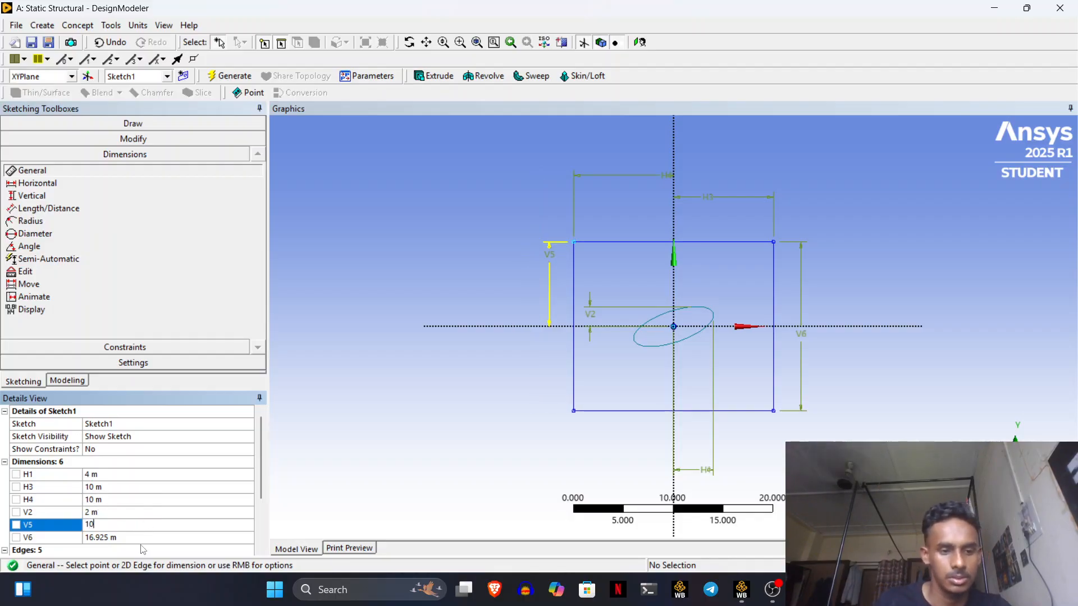
{"action": "left_click", "coordinate": [156, 535]}
{"action": "type", "text": "20"}
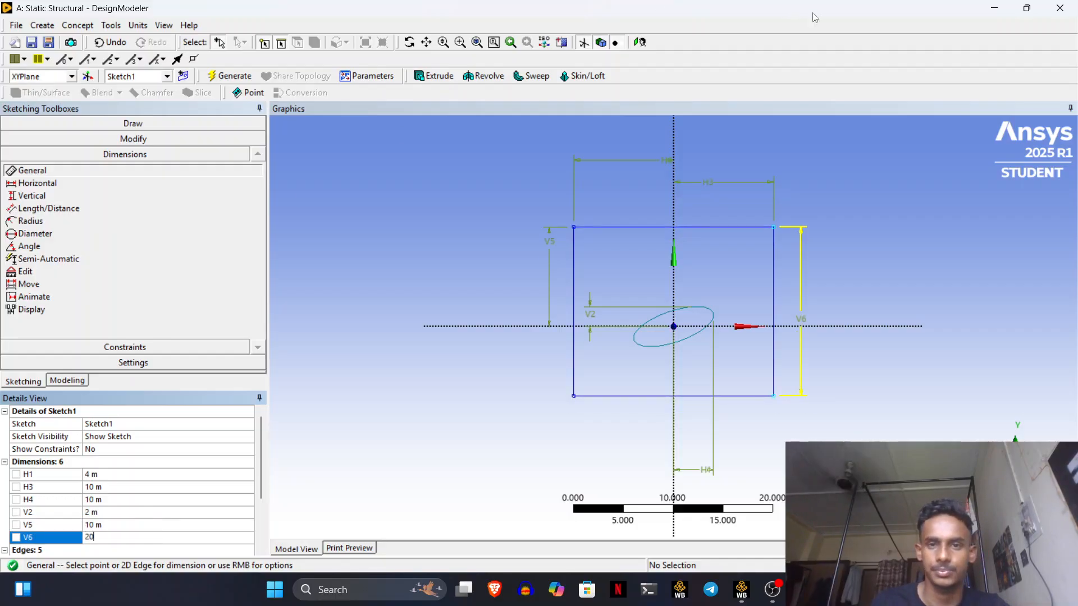
{"action": "key", "text": "Return"}
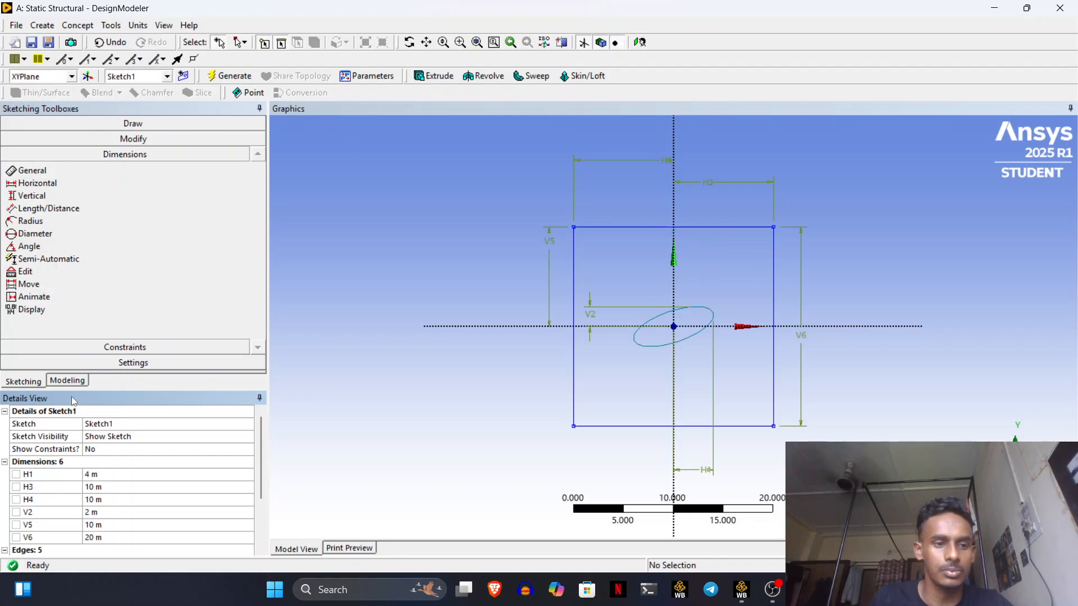
{"action": "left_click", "coordinate": [67, 381]}
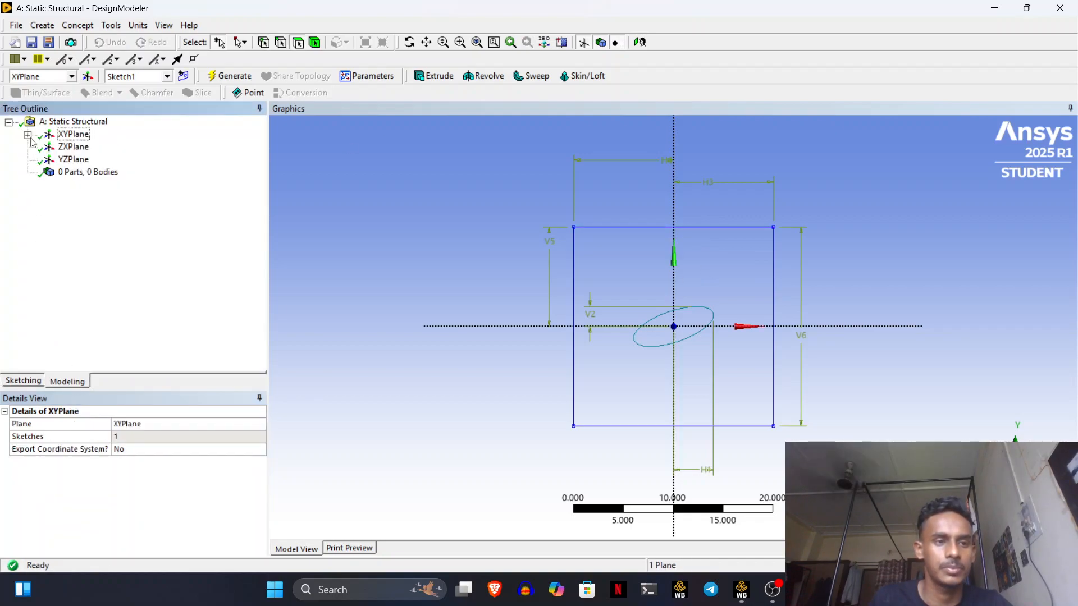
- Create and generate a Surfaces From Sketches feature using Sketch1 as the base object
{"action": "left_click", "coordinate": [28, 134]}
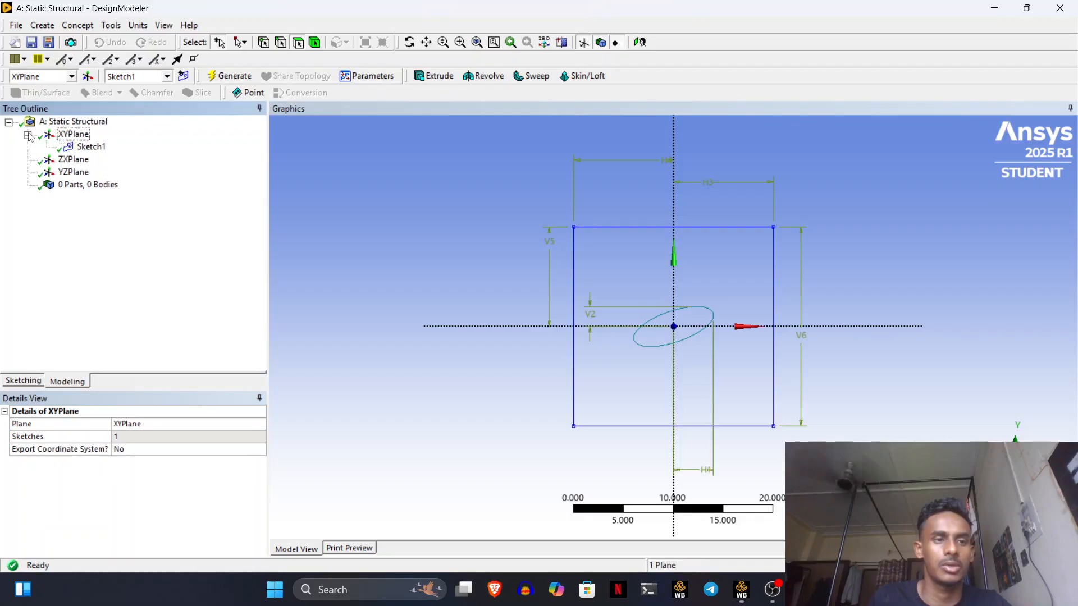
{"action": "left_click", "coordinate": [84, 150]}
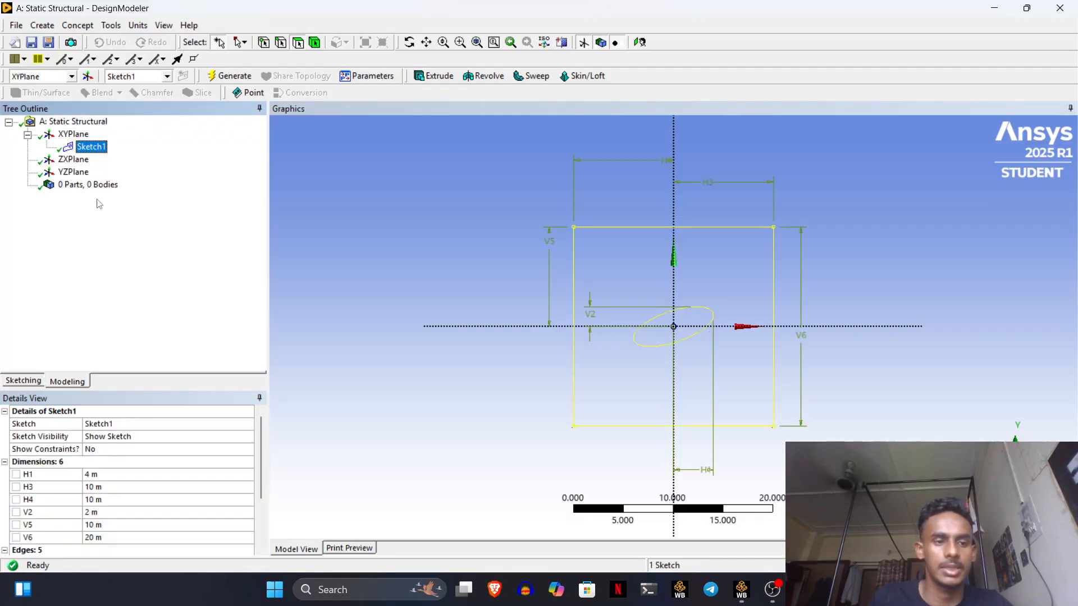
{"action": "left_click", "coordinate": [84, 20]}
{"action": "left_click", "coordinate": [84, 23]}
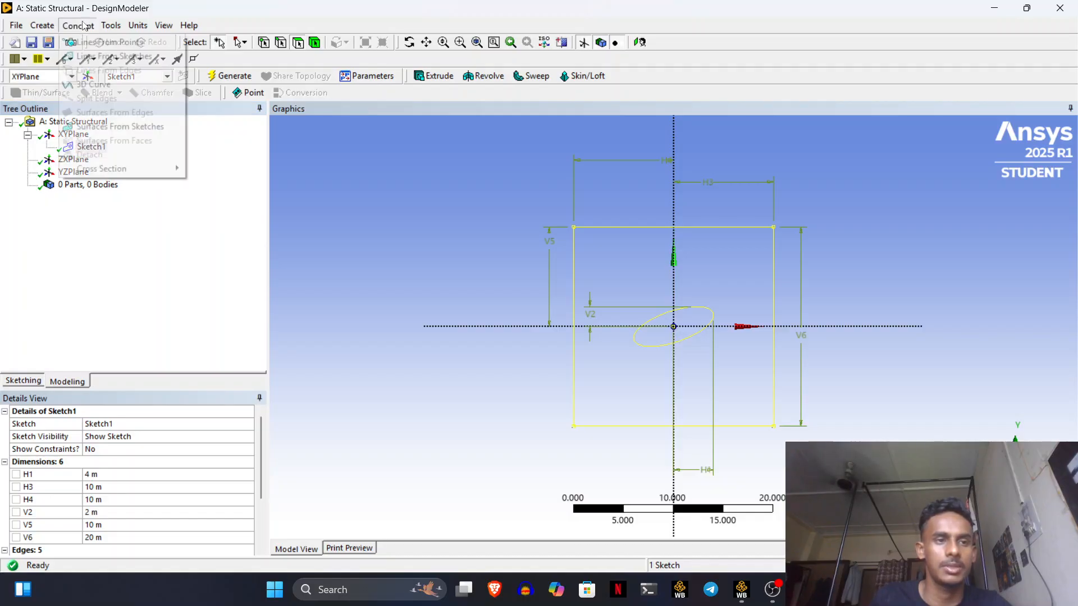
{"action": "left_click", "coordinate": [143, 131]}
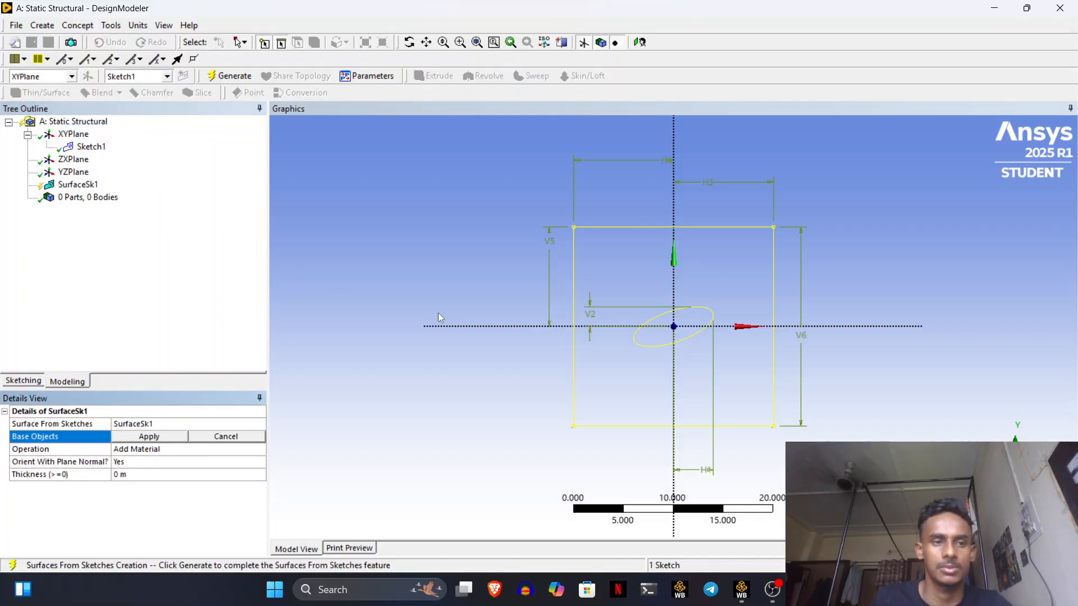
{"action": "left_click", "coordinate": [166, 437]}
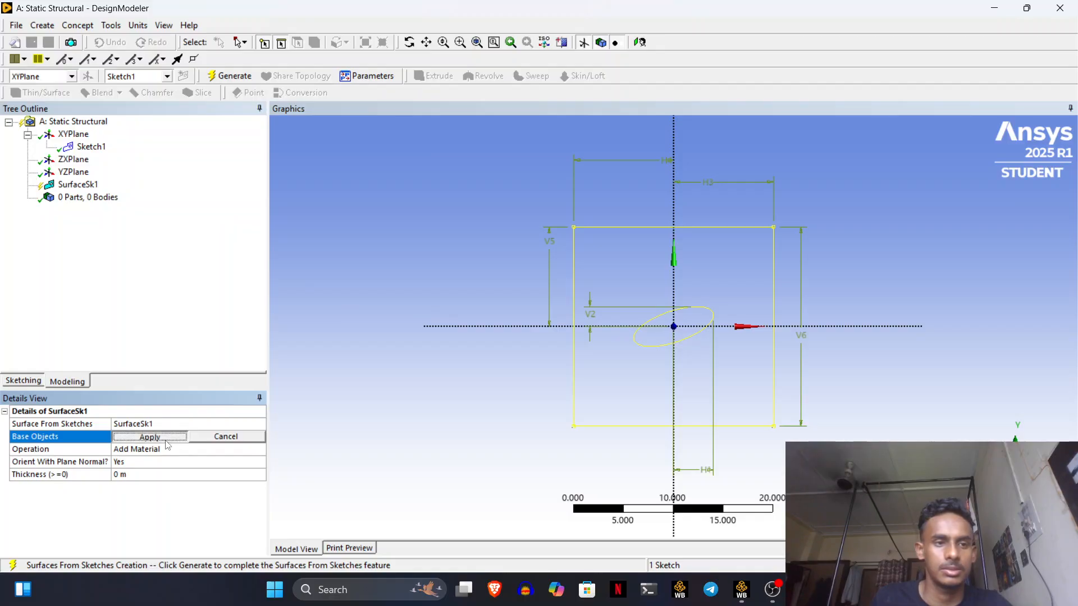
{"action": "left_click", "coordinate": [240, 77]}
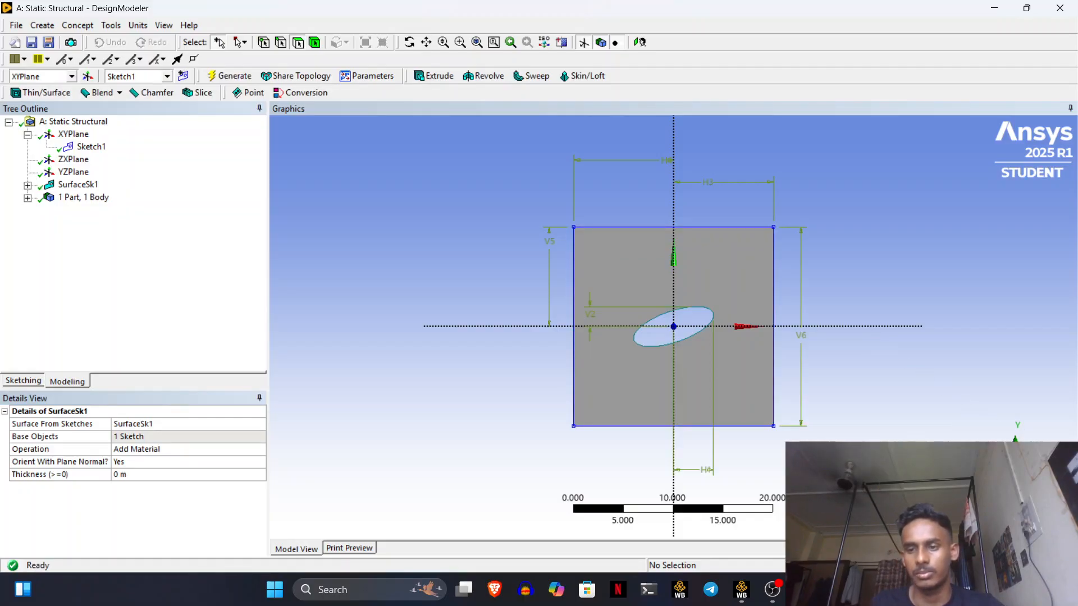
- In isometric view, extrude Sketch1 to 1.5 m depth and generate it
{"action": "left_click", "coordinate": [1031, 462]}
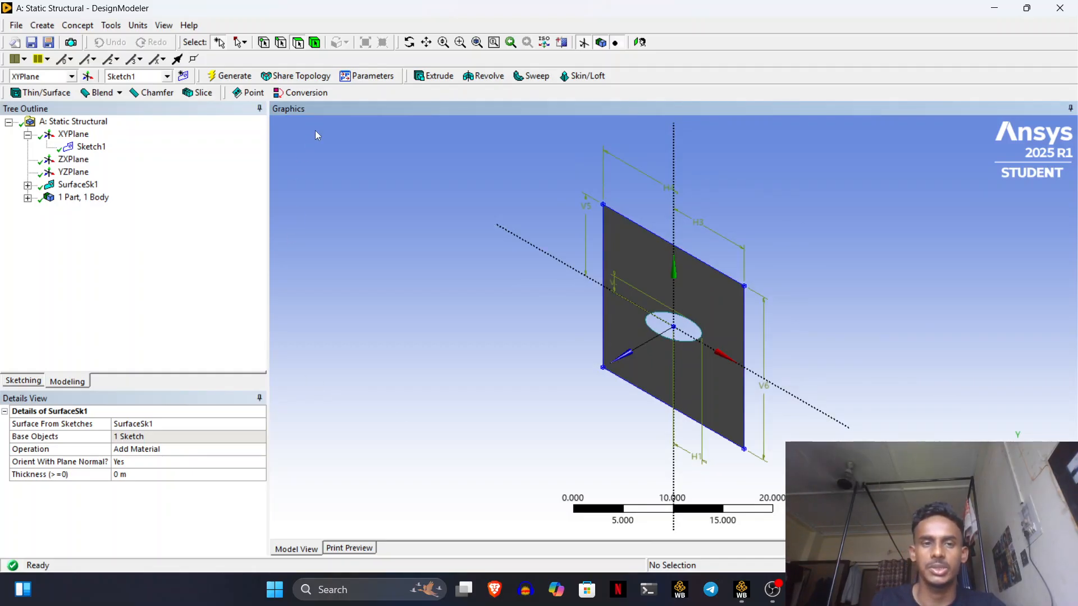
{"action": "left_click", "coordinate": [441, 77]}
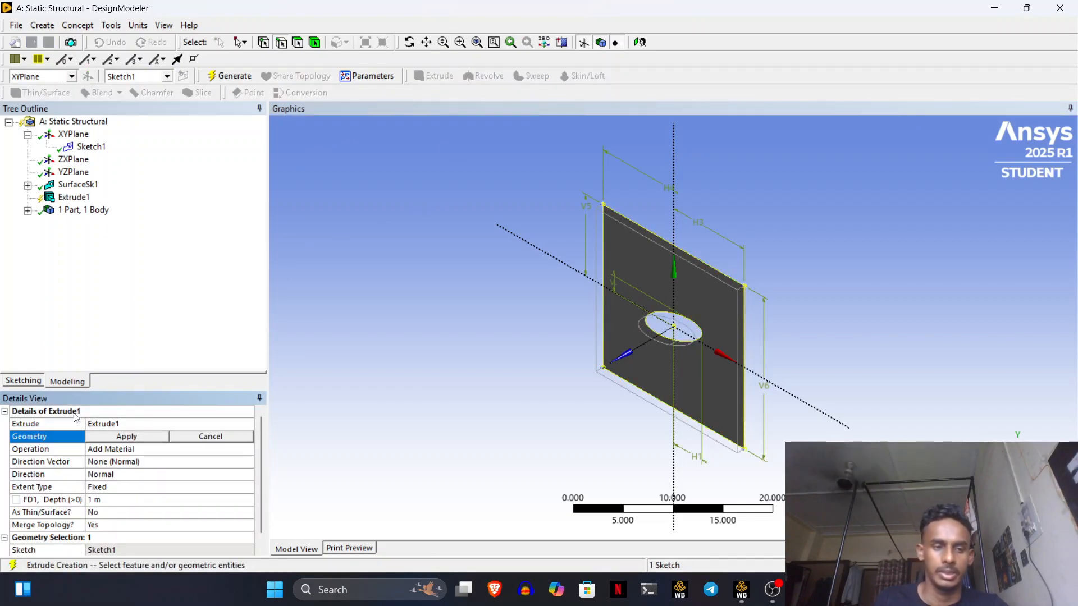
{"action": "left_click", "coordinate": [104, 499]}
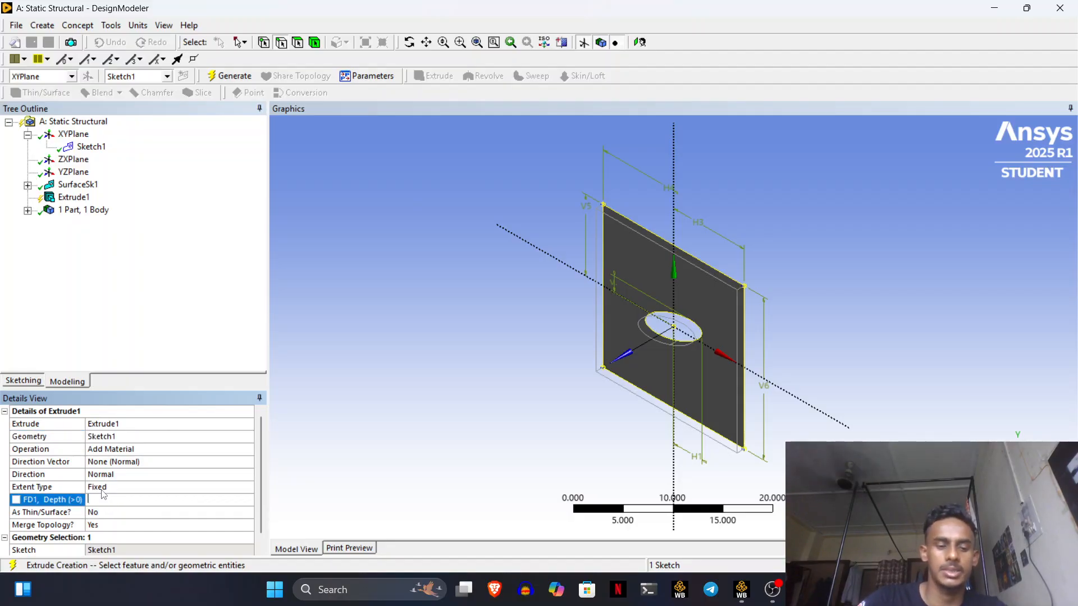
{"action": "type", "text": "1"}
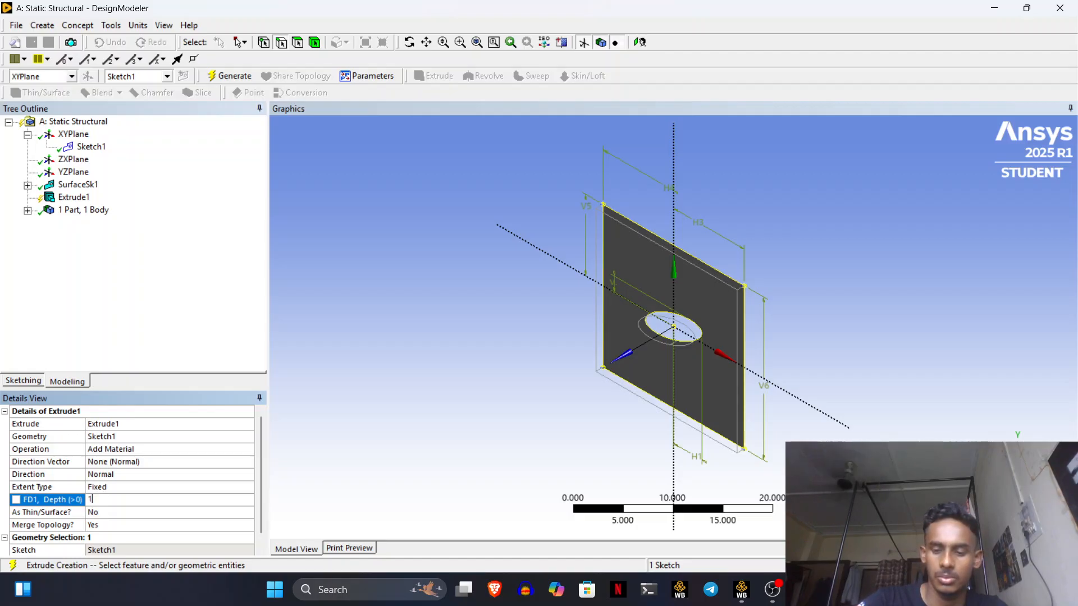
{"action": "type", "text": ".5"}
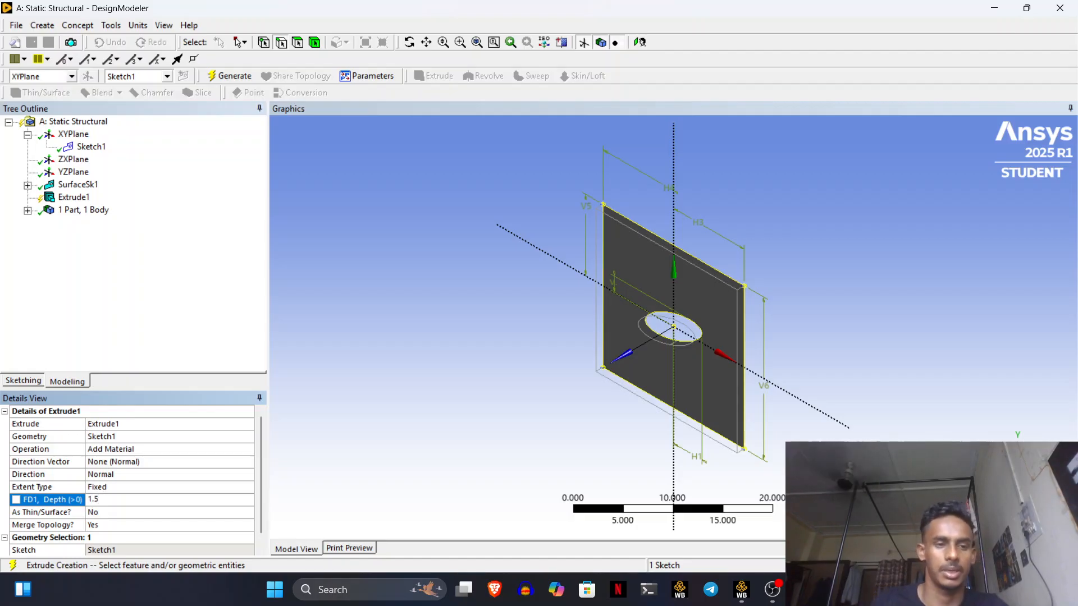
{"action": "left_click", "coordinate": [228, 76]}
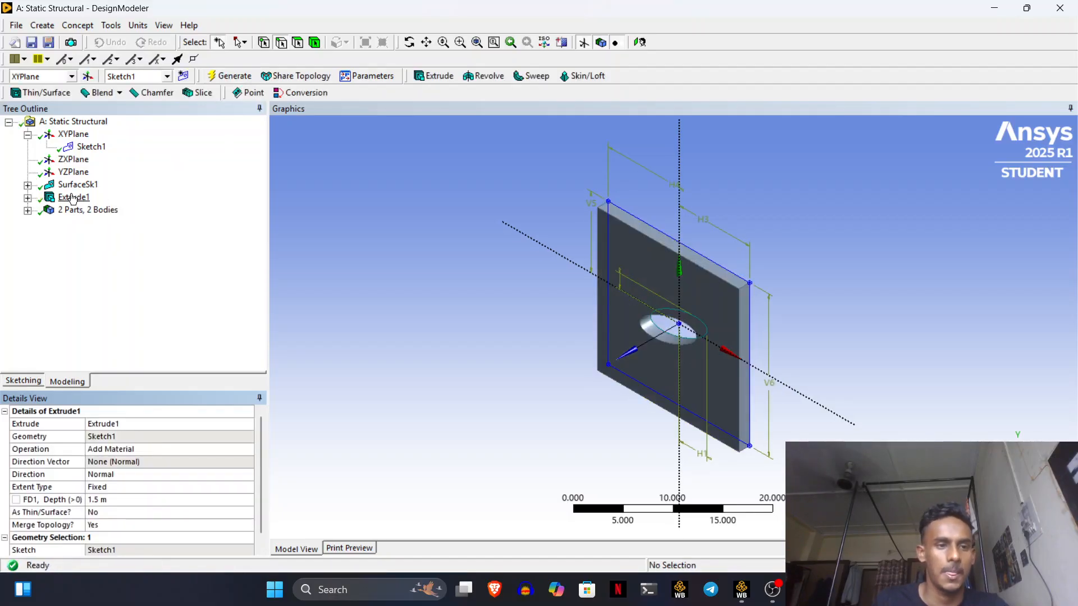
- Delete the SurfaceSk1 feature, leaving one solid plate body, and return to the project schematic
{"action": "left_click", "coordinate": [28, 211]}
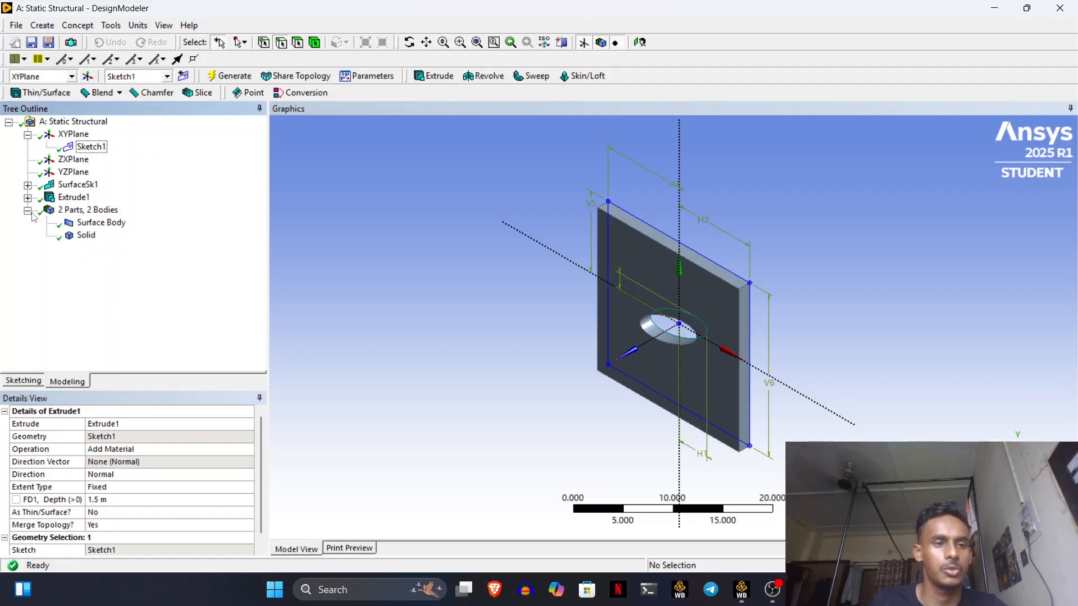
{"action": "right_click", "coordinate": [92, 223]}
{"action": "left_click", "coordinate": [66, 185]}
{"action": "right_click", "coordinate": [66, 185]}
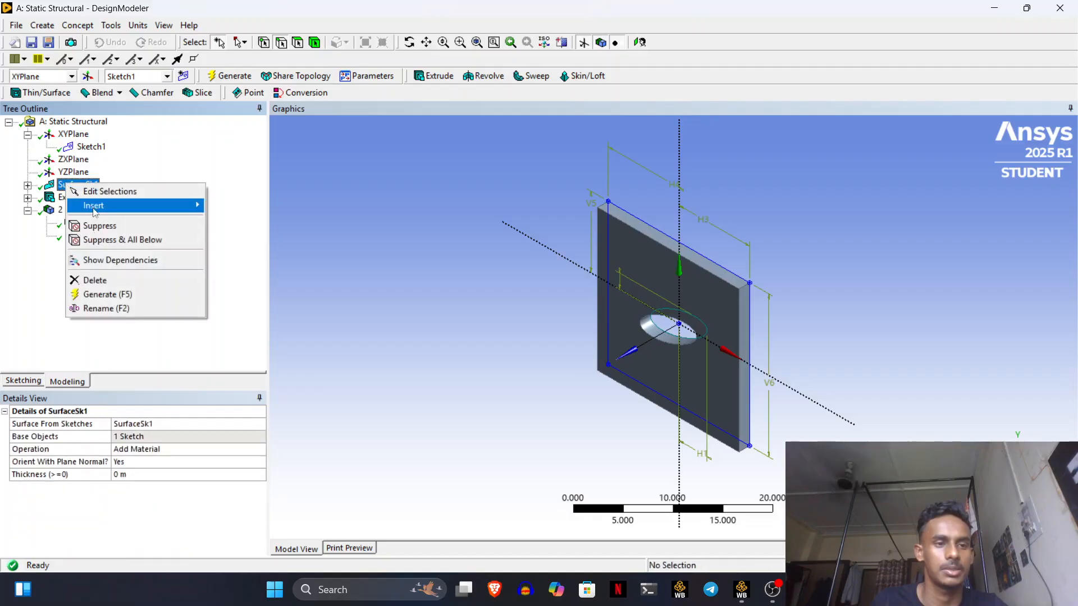
{"action": "left_click", "coordinate": [110, 280]}
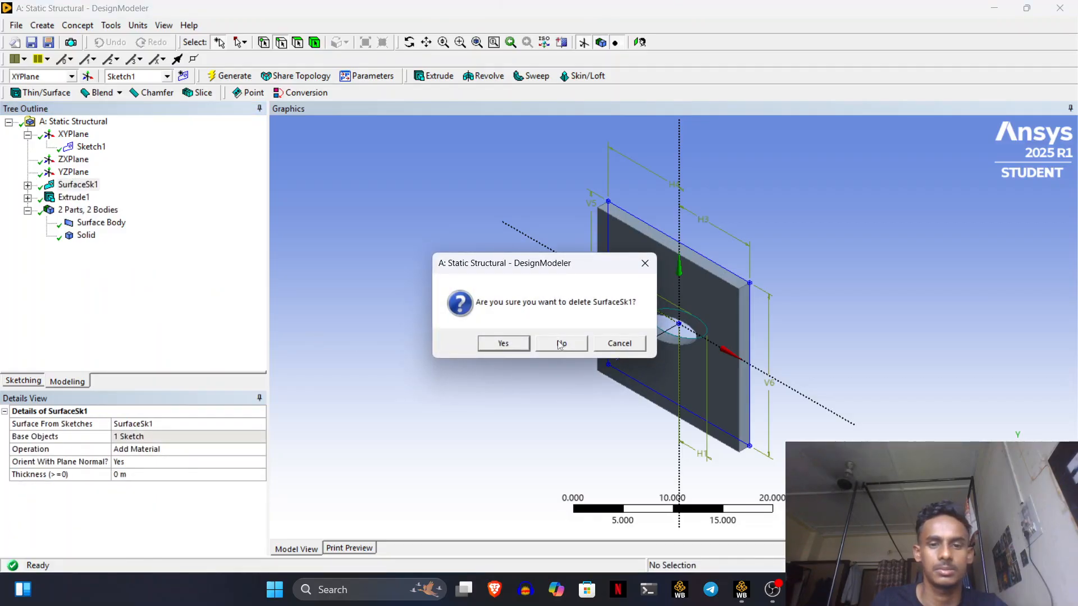
{"action": "left_click", "coordinate": [523, 344]}
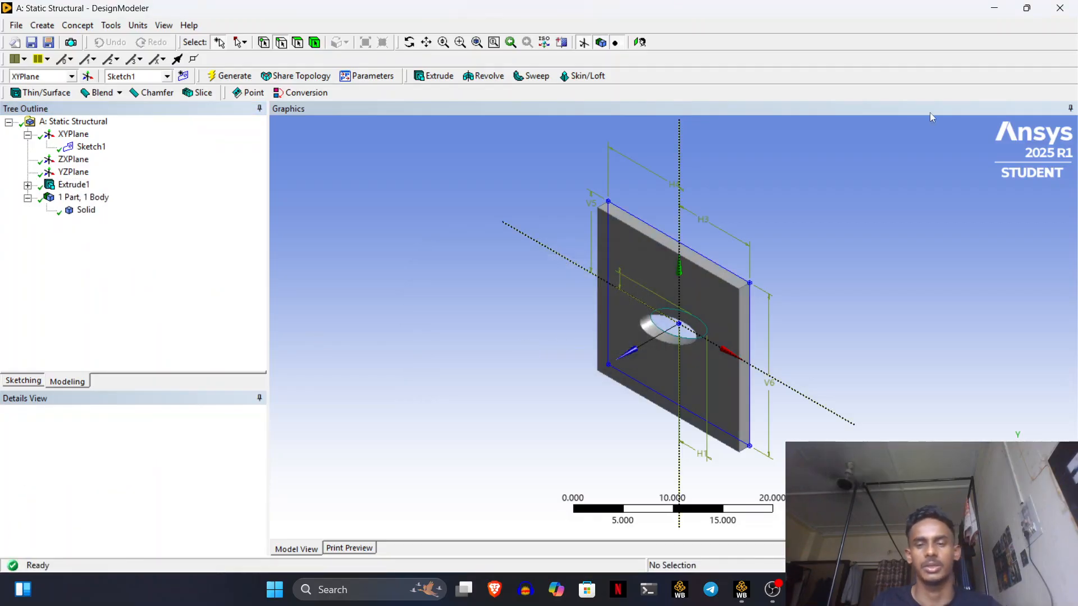
{"action": "left_click", "coordinate": [994, 10]}
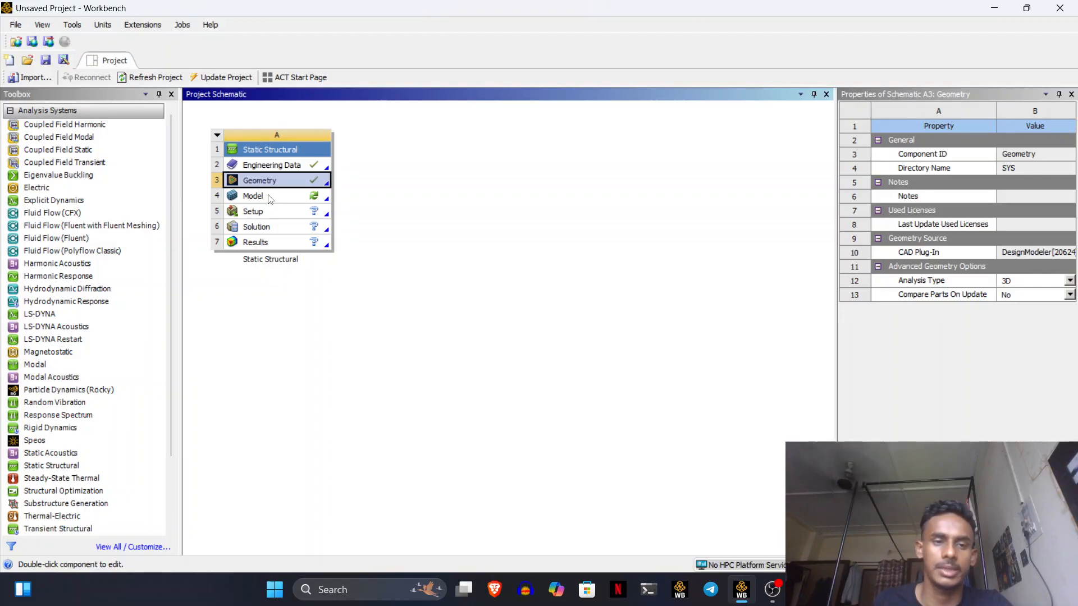
- Open the Static Structural Model cell for editing in Mechanical
{"action": "left_click", "coordinate": [269, 196]}
{"action": "right_click", "coordinate": [268, 196]}
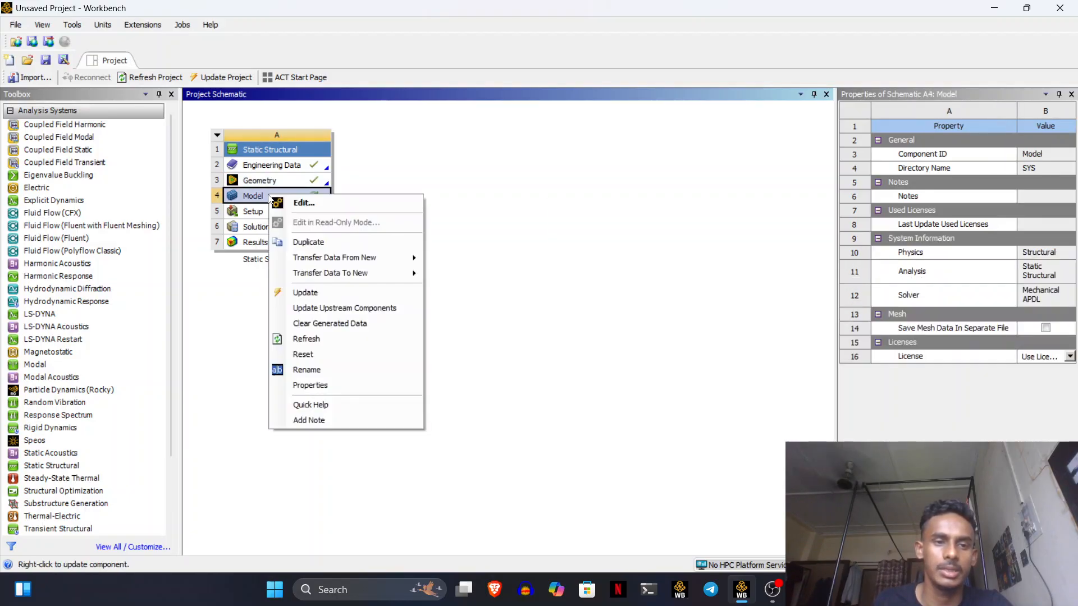
{"action": "left_click", "coordinate": [304, 203]}
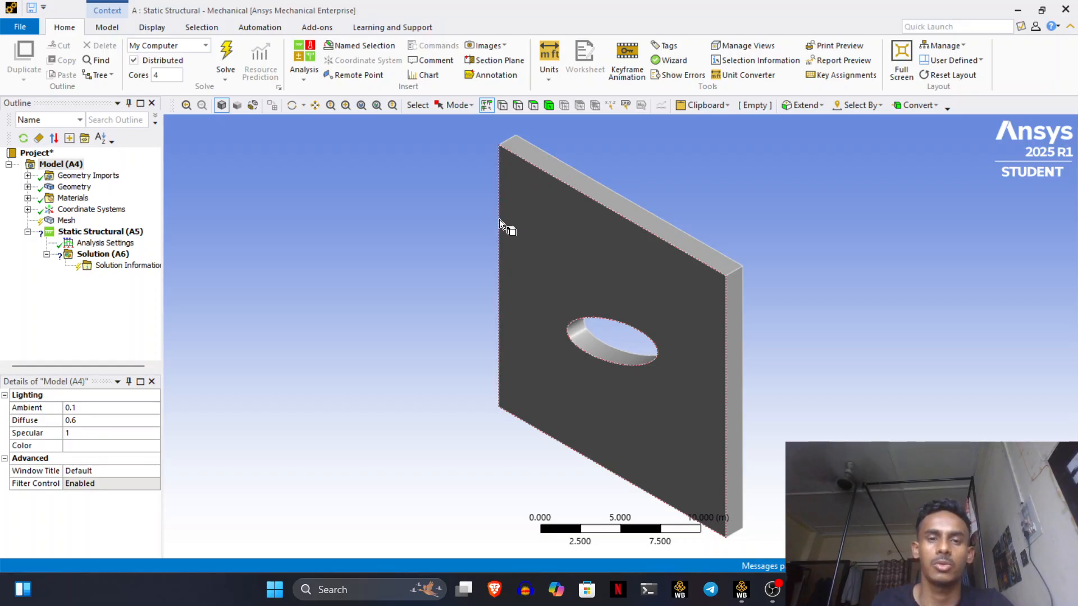
- Generate the plate mesh, then select Static Structural (A5) in the Outline
{"action": "right_click", "coordinate": [66, 220]}
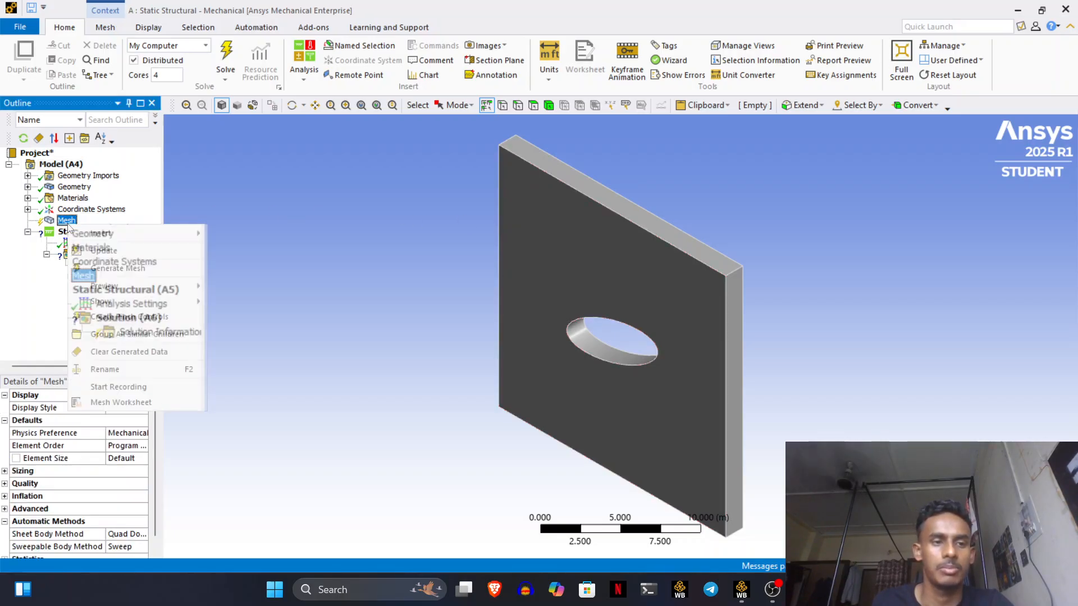
{"action": "left_click", "coordinate": [115, 273]}
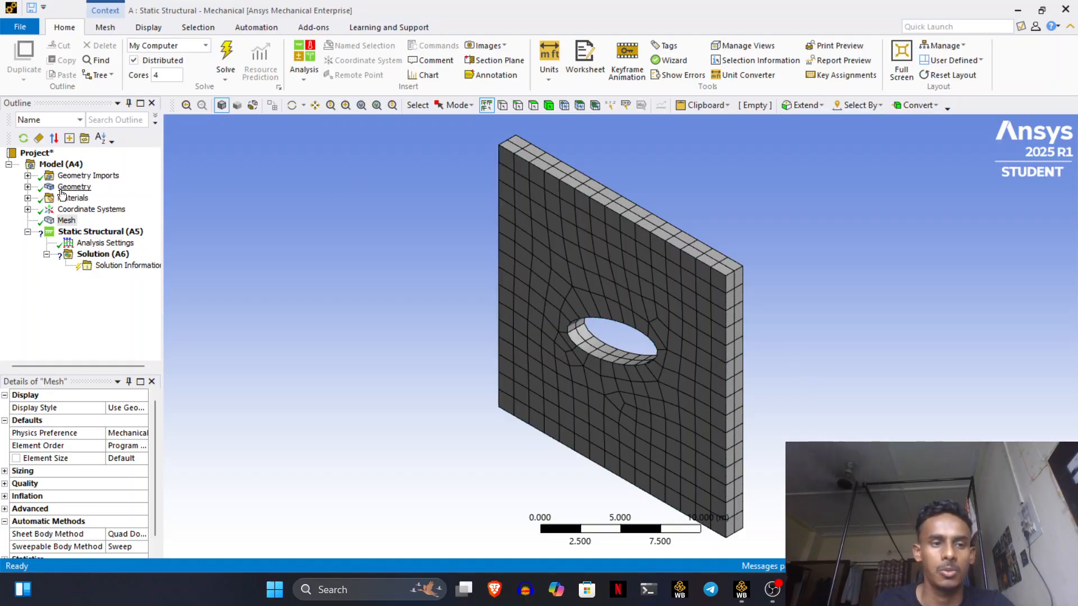
{"action": "left_click", "coordinate": [100, 231]}
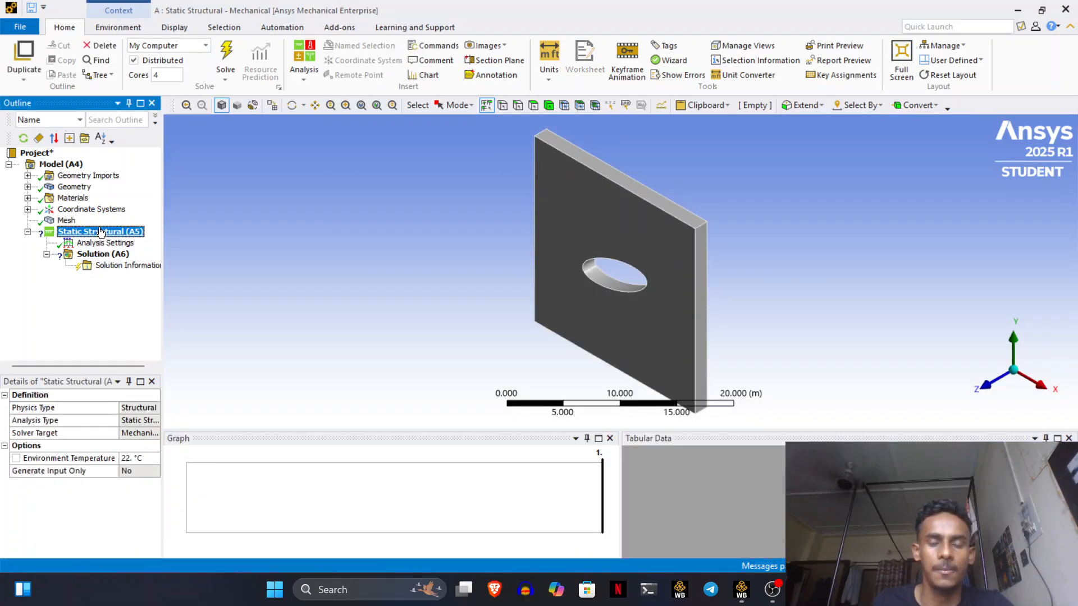
- Switch to face selection and insert a first Fixed Support
{"action": "left_click", "coordinate": [537, 108]}
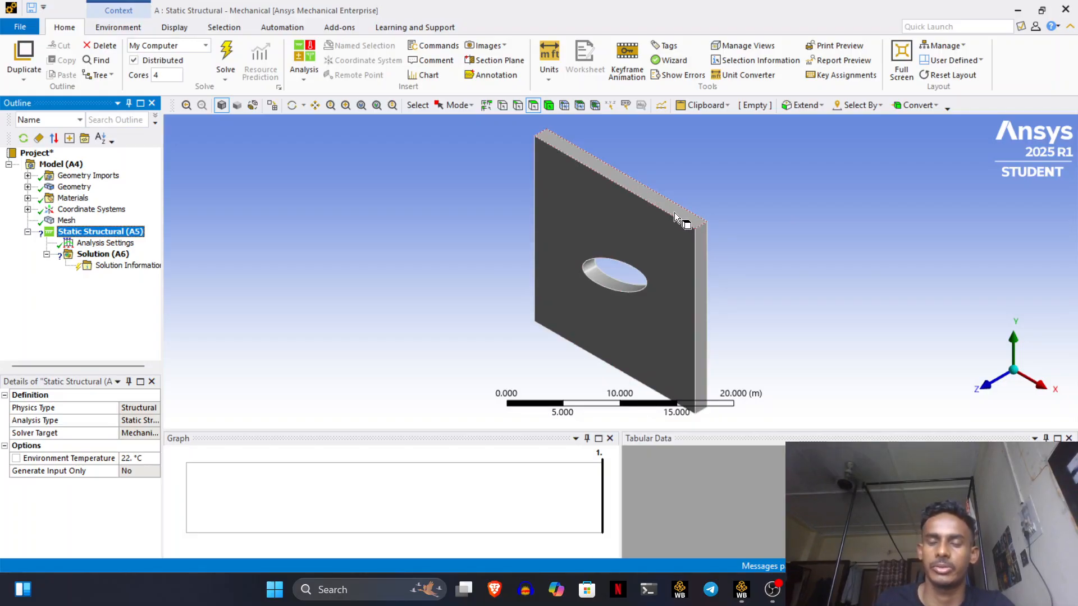
{"action": "right_click", "coordinate": [645, 190]}
{"action": "mouse_move", "coordinate": [660, 199]}
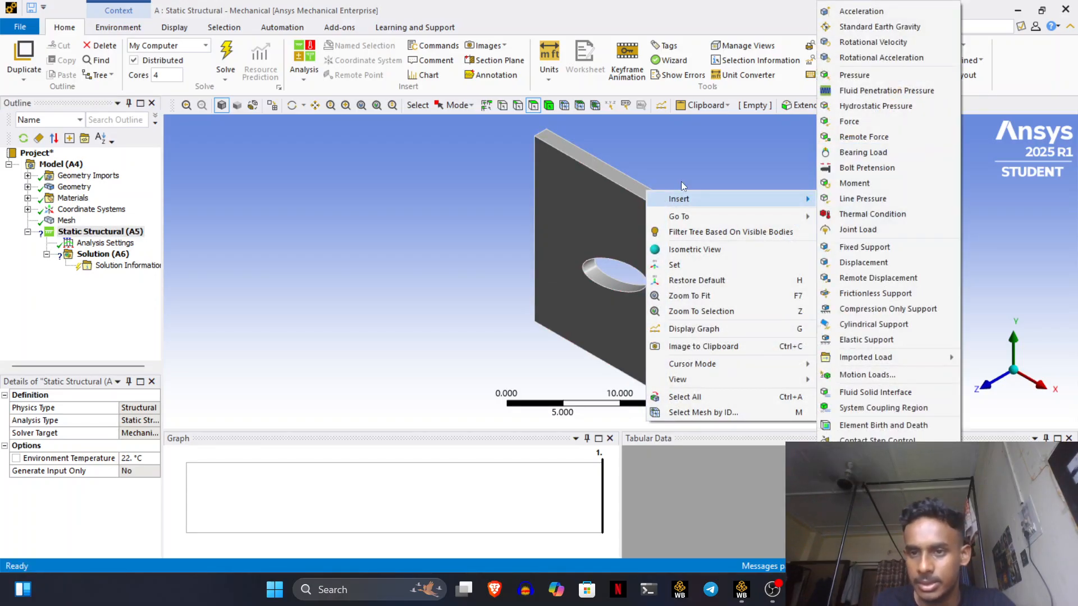
{"action": "left_click", "coordinate": [864, 246]}
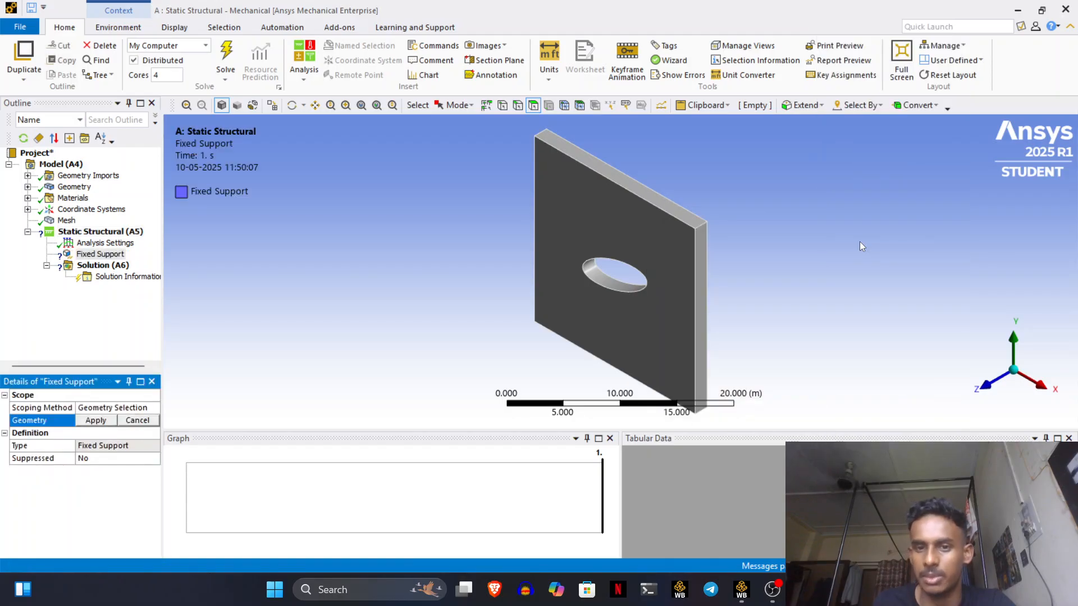
- Create Fixed Support 2 on the plate's top face and add the thin right side face
{"action": "right_click", "coordinate": [668, 204]}
{"action": "left_click", "coordinate": [622, 180]}
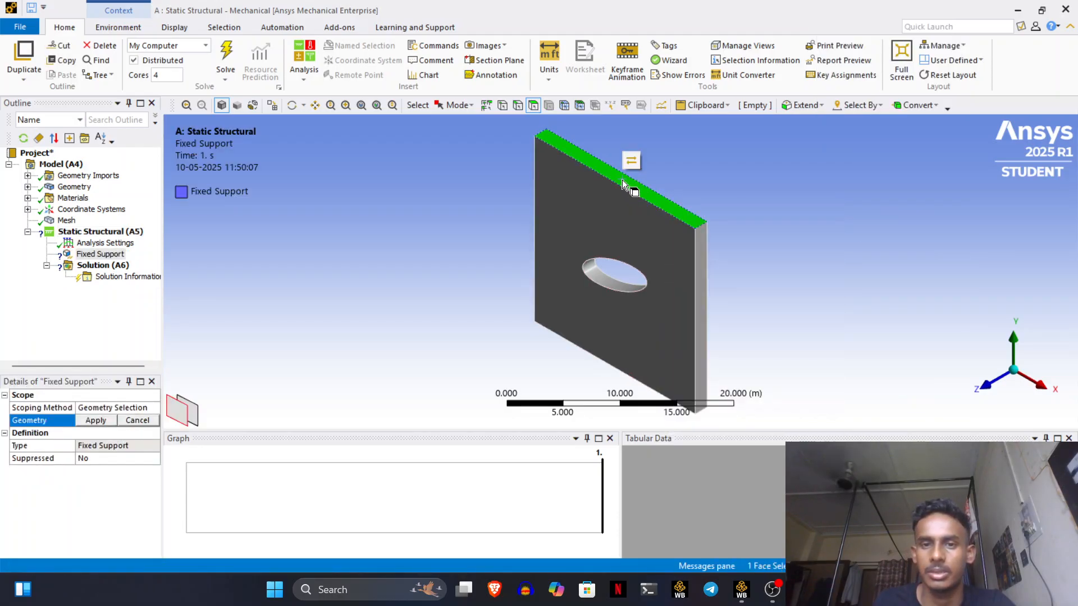
{"action": "right_click", "coordinate": [623, 182]}
{"action": "mouse_move", "coordinate": [746, 189]}
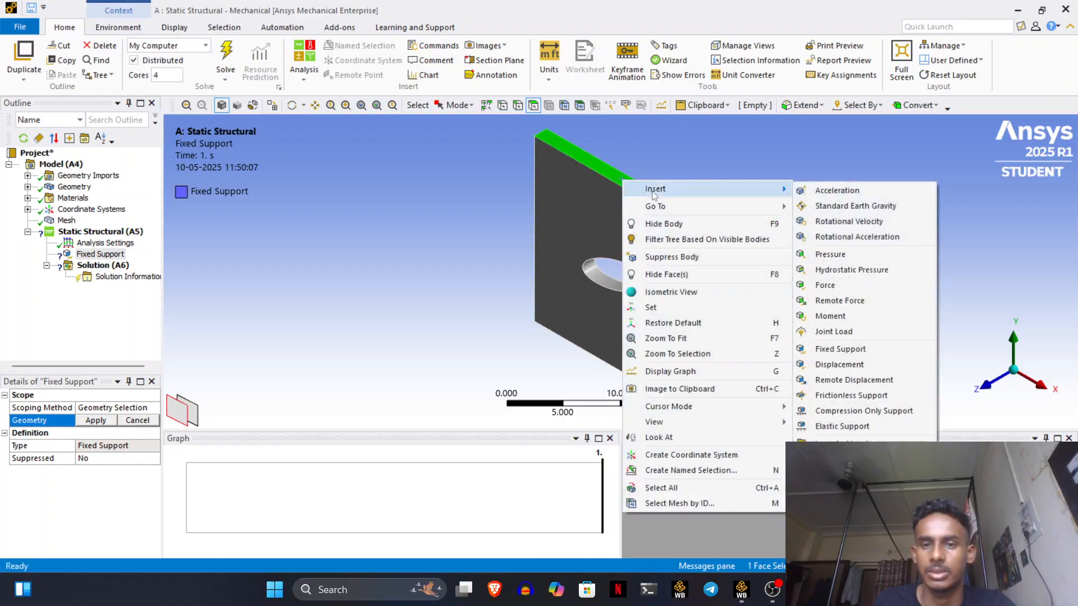
{"action": "left_click", "coordinate": [851, 350]}
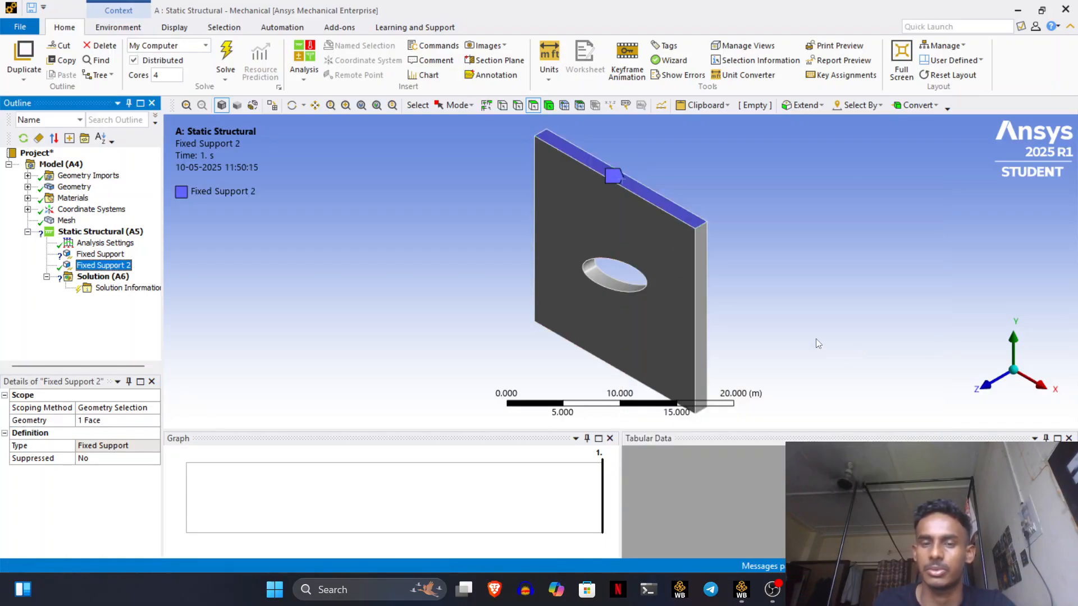
{"action": "left_click", "coordinate": [700, 286]}
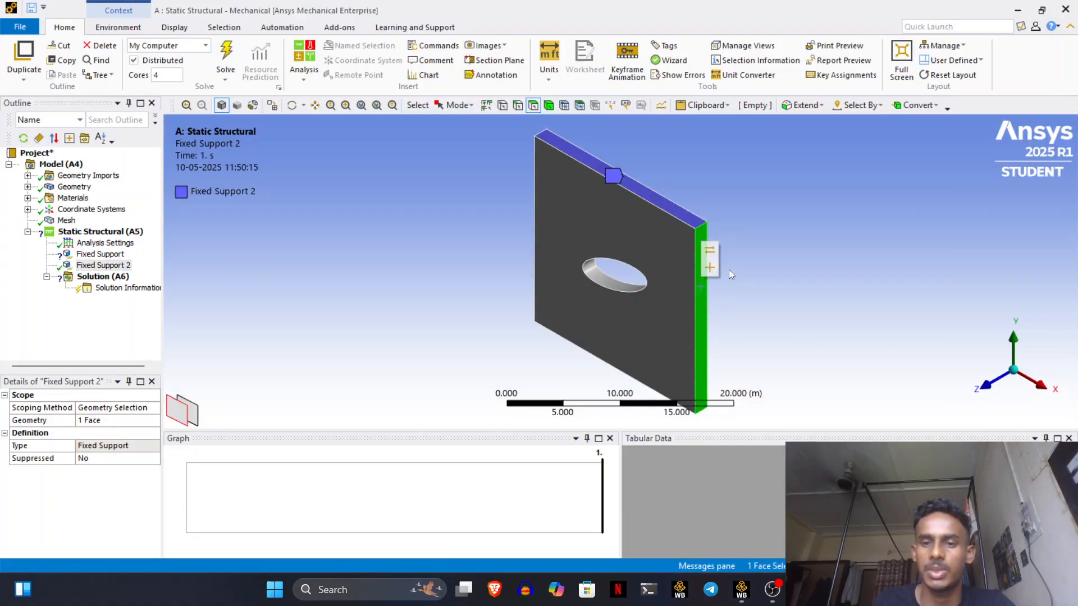
{"action": "left_click", "coordinate": [711, 271]}
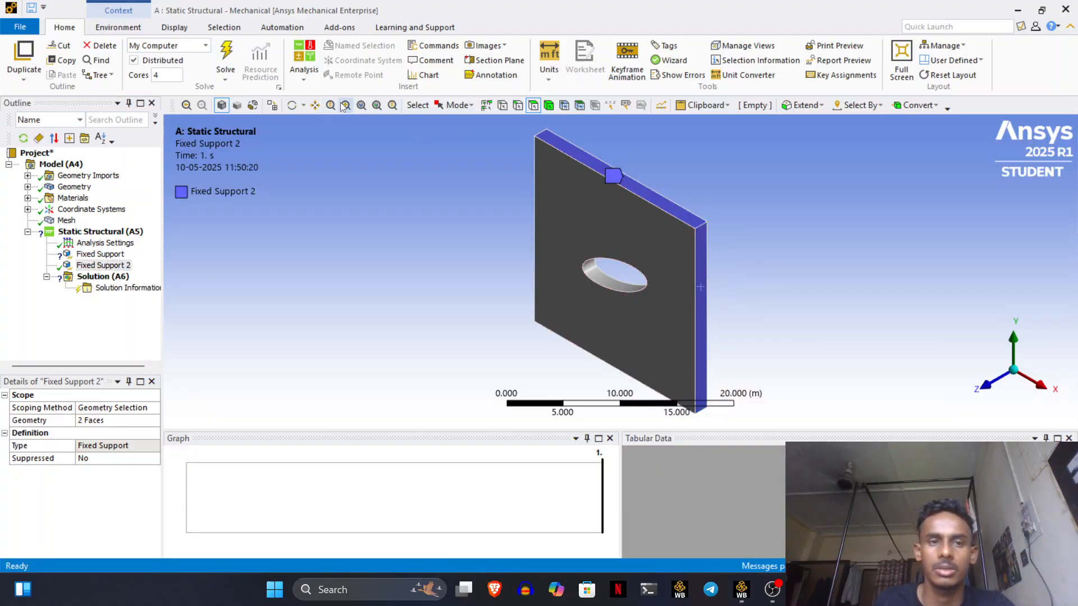
- Add the far long edge and left edge faces to Fixed Support 2, then turn the plate face-on
{"action": "left_click", "coordinate": [303, 106]}
{"action": "left_click_drag", "start_coordinate": [512, 284], "coordinate": [691, 157]}
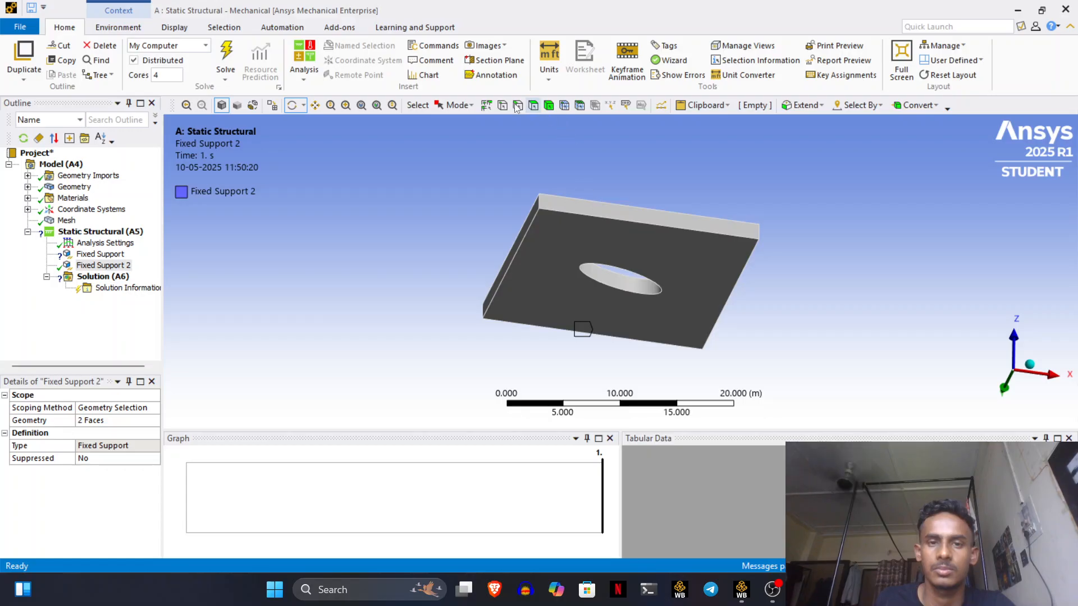
{"action": "left_click", "coordinate": [456, 105]}
{"action": "left_click", "coordinate": [521, 163]}
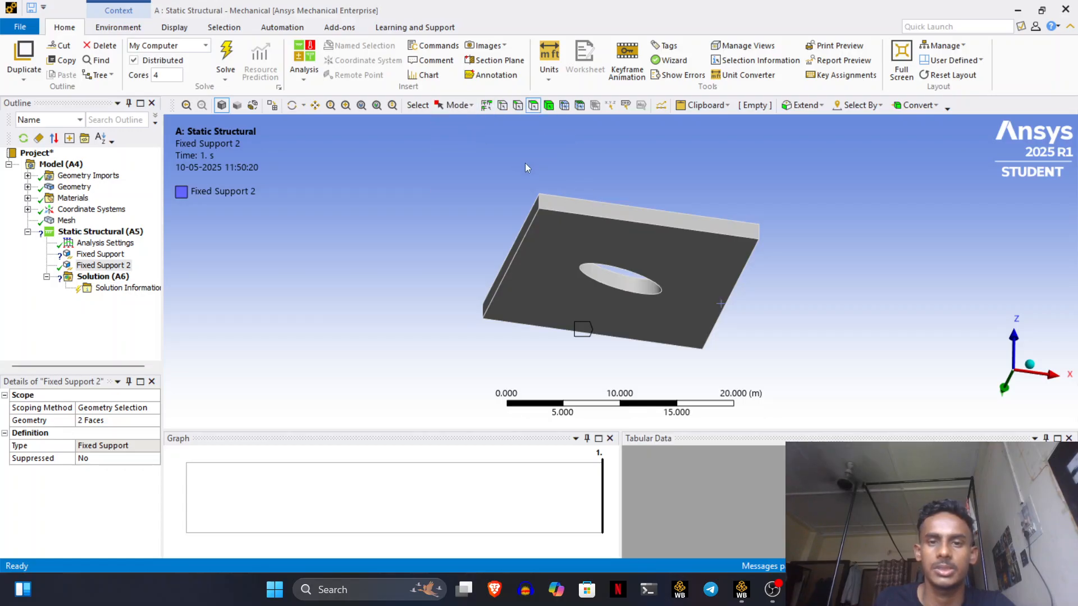
{"action": "left_click", "coordinate": [575, 201]}
{"action": "left_click", "coordinate": [585, 182]}
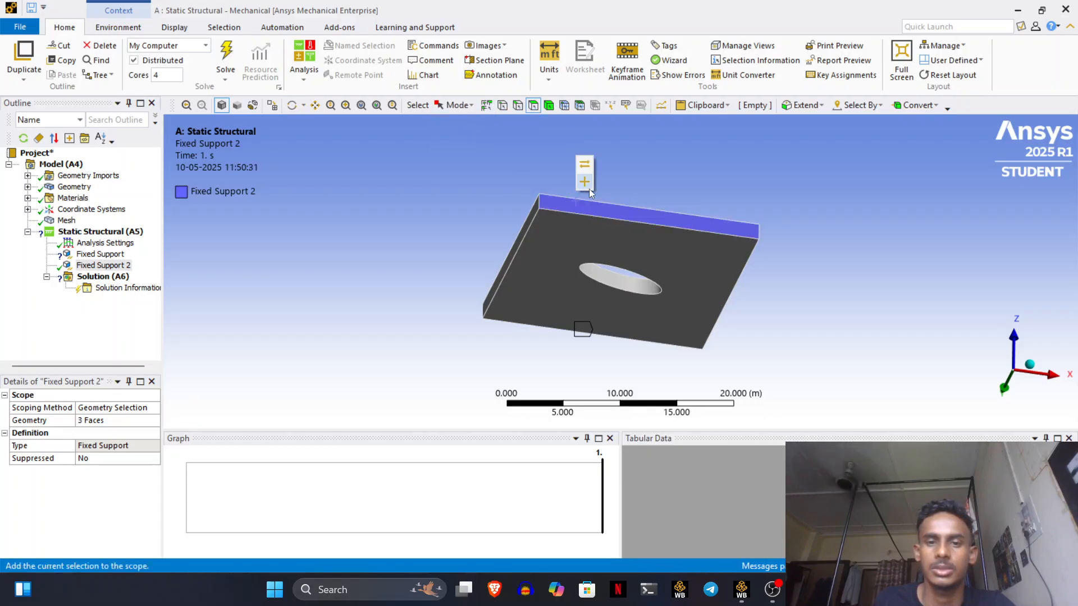
{"action": "left_click", "coordinate": [528, 224]}
{"action": "left_click", "coordinate": [540, 204]}
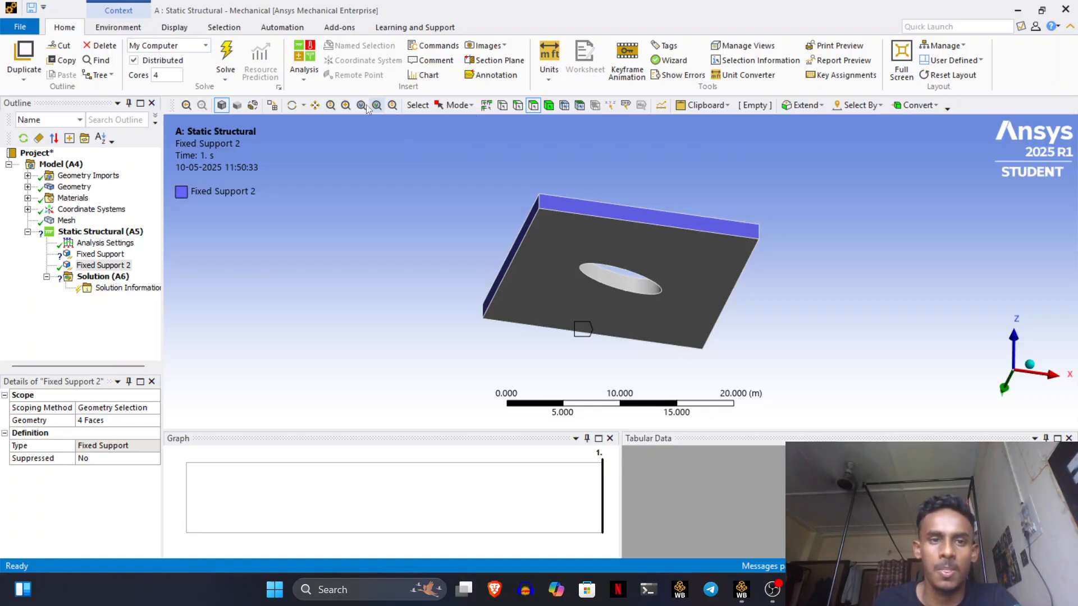
{"action": "left_click", "coordinate": [292, 105]}
{"action": "left_click_drag", "start_coordinate": [364, 171], "coordinate": [423, 306]}
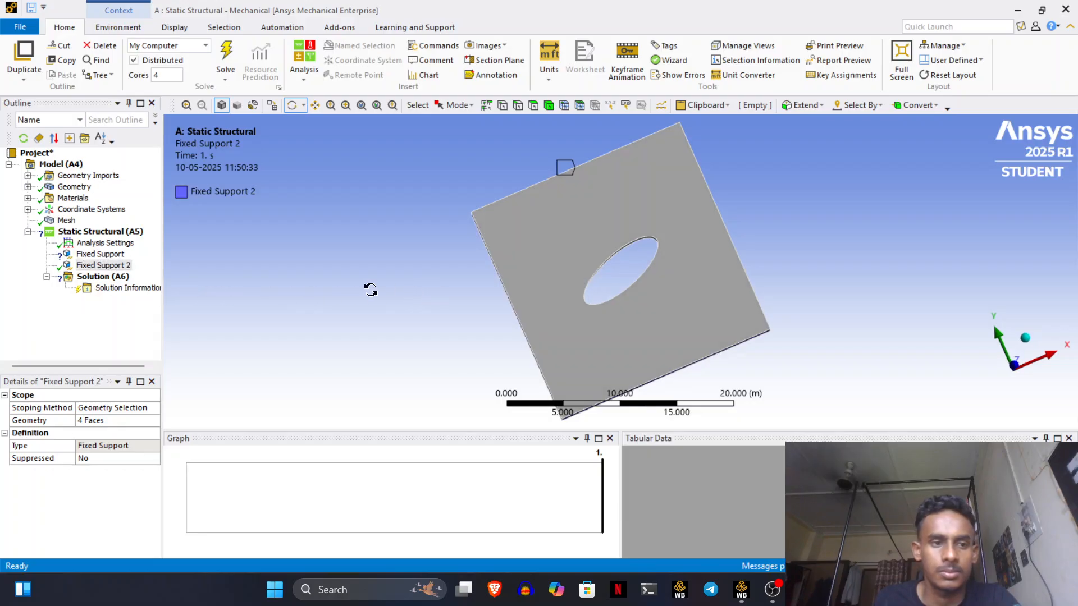
- Delete the first Fixed Support, verify Fixed Support 2 holds four faces, and return to isometric view
{"action": "right_click", "coordinate": [85, 256]}
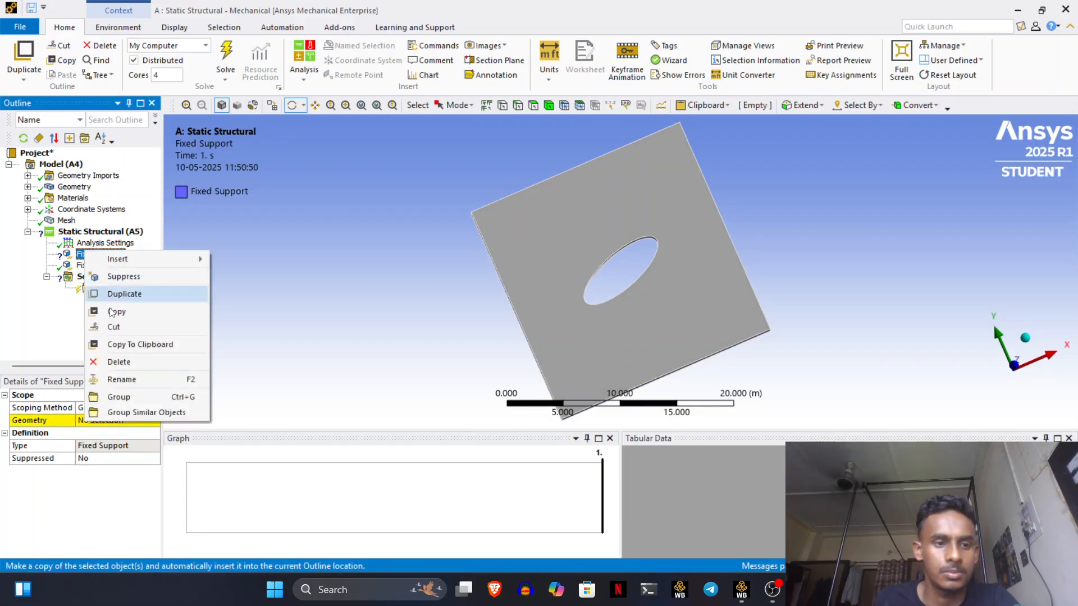
{"action": "left_click", "coordinate": [118, 362]}
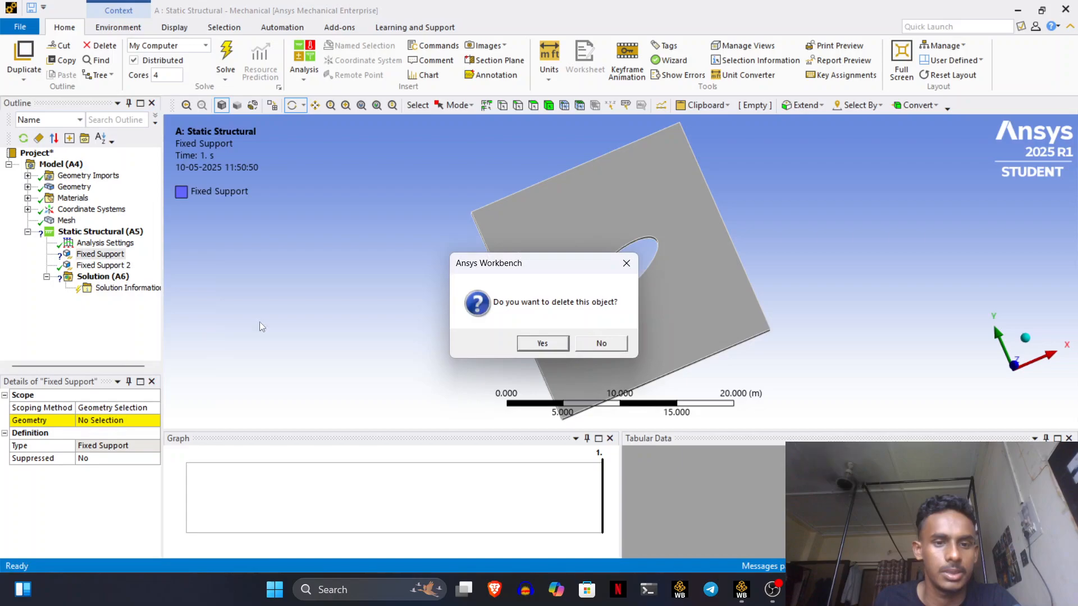
{"action": "left_click", "coordinate": [563, 342]}
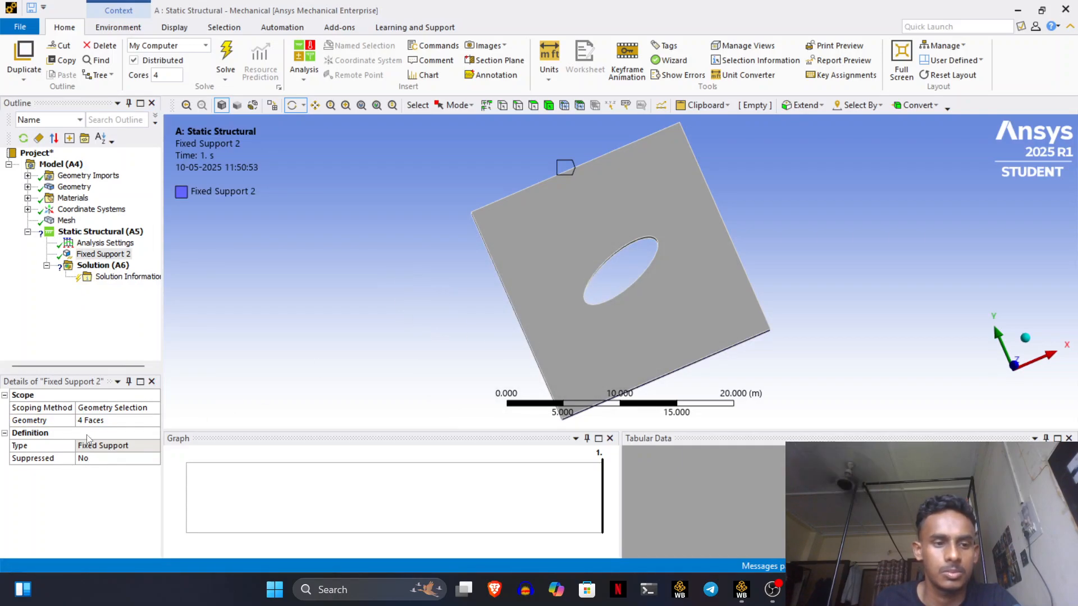
{"action": "left_click", "coordinate": [100, 422]}
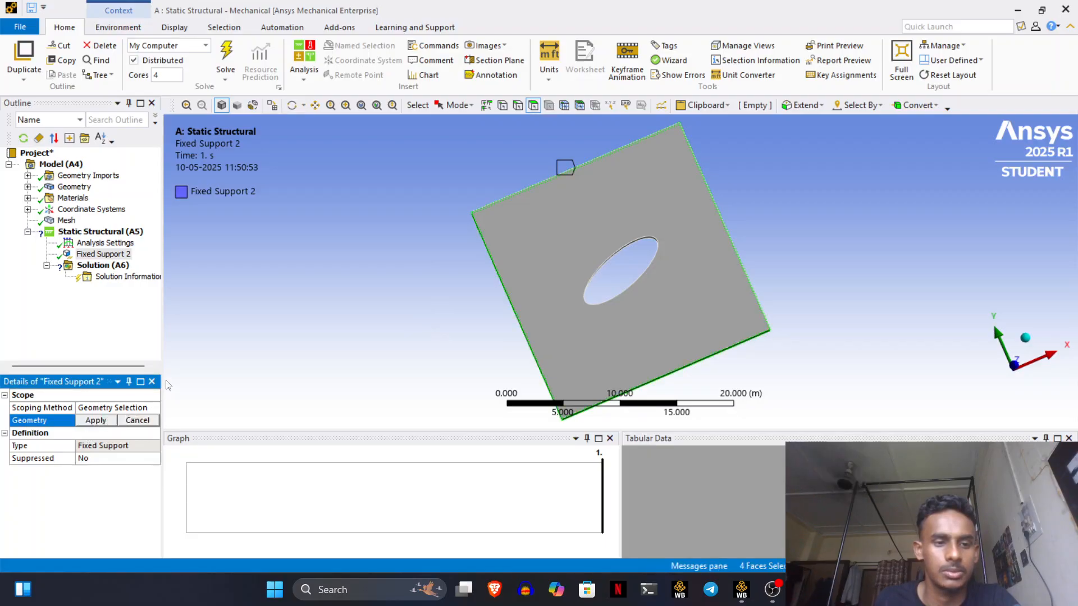
{"action": "left_click", "coordinate": [153, 420]}
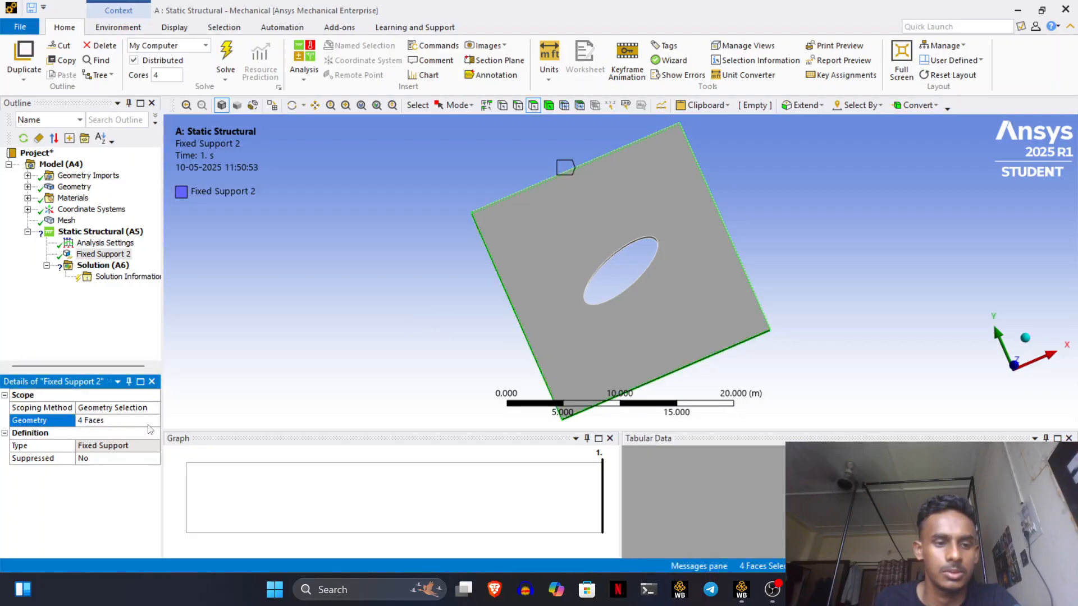
{"action": "left_click", "coordinate": [446, 303]}
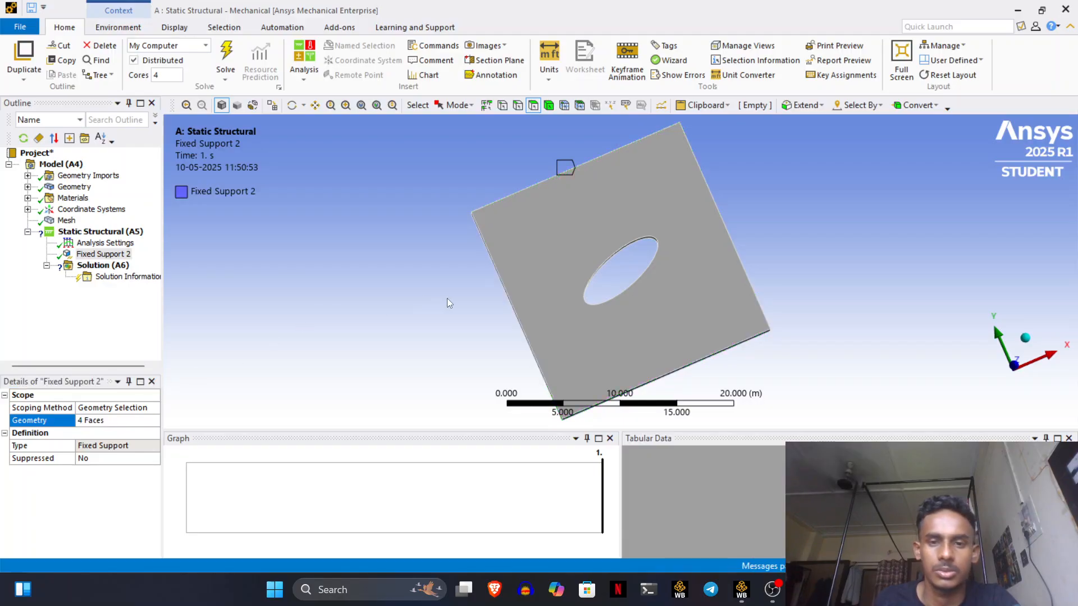
{"action": "left_click", "coordinate": [1025, 339]}
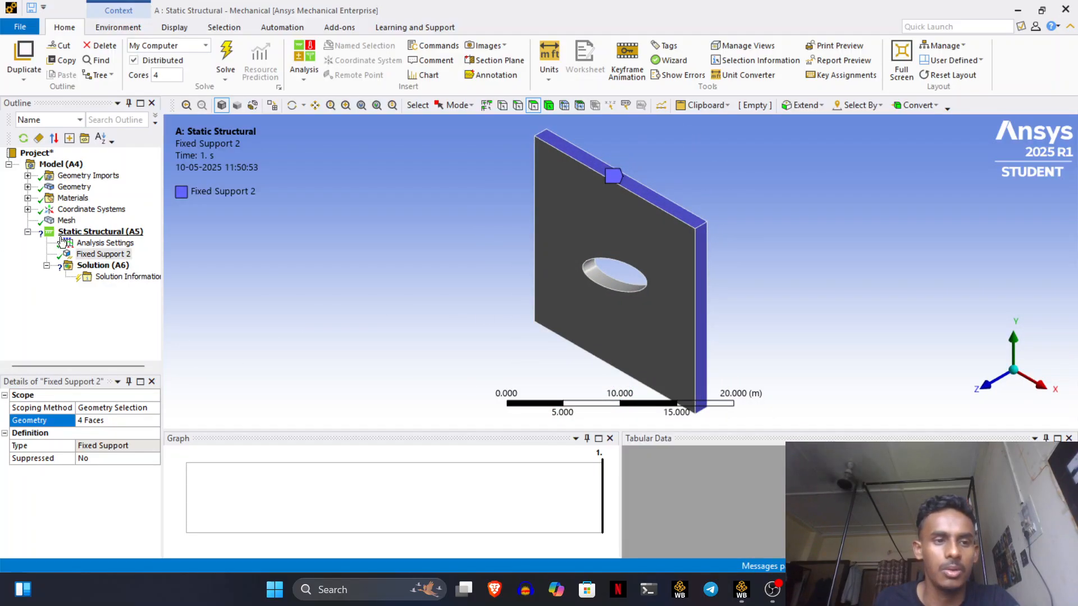
- Insert a Force load scoped to the elliptical hole's inner face
{"action": "right_click", "coordinate": [96, 233]}
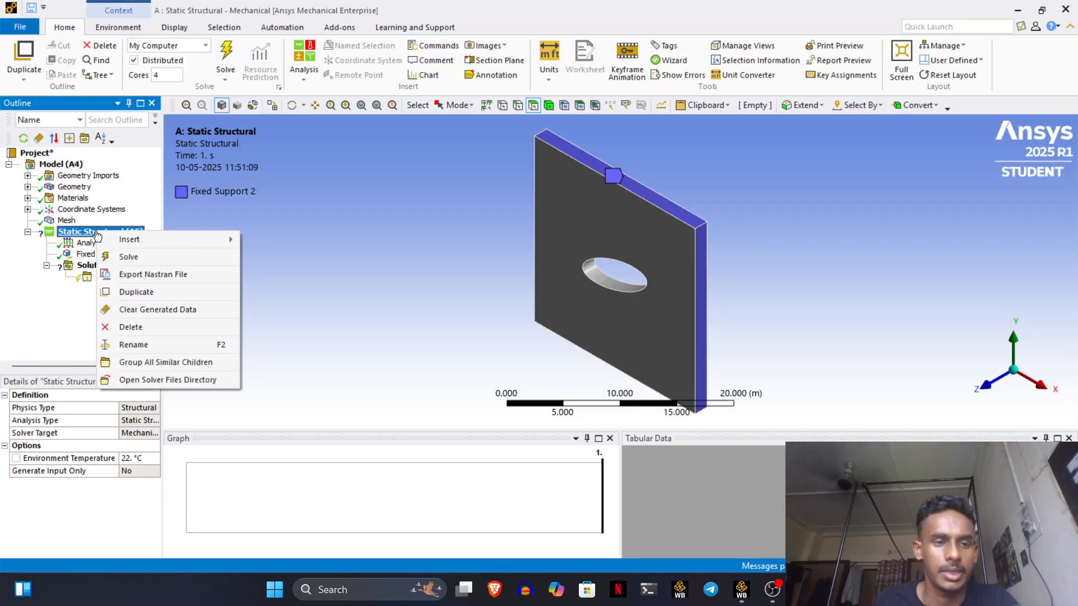
{"action": "mouse_move", "coordinate": [117, 243]}
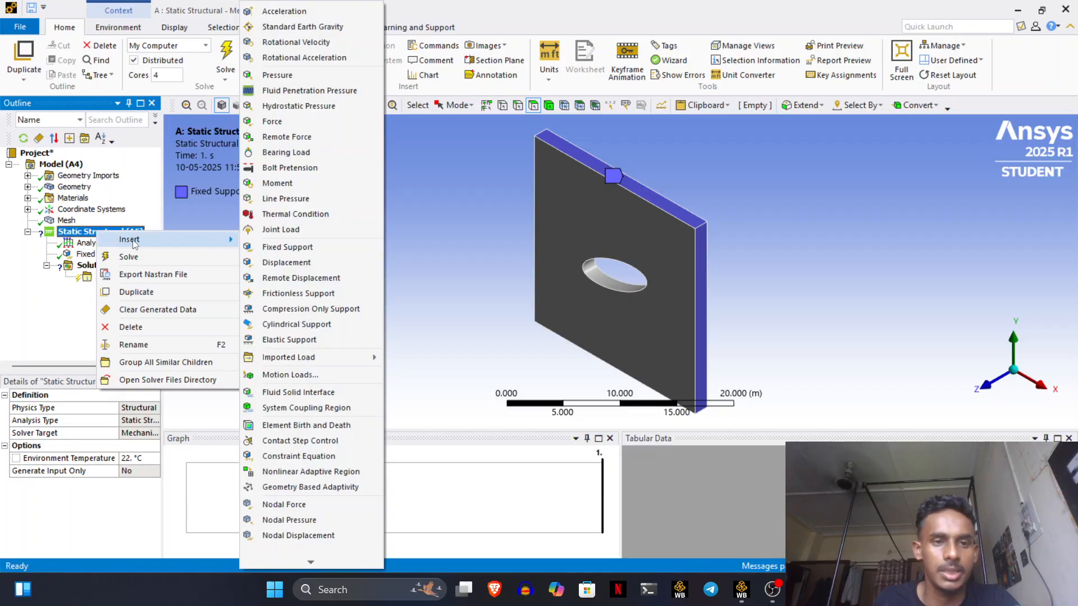
{"action": "left_click", "coordinate": [281, 121]}
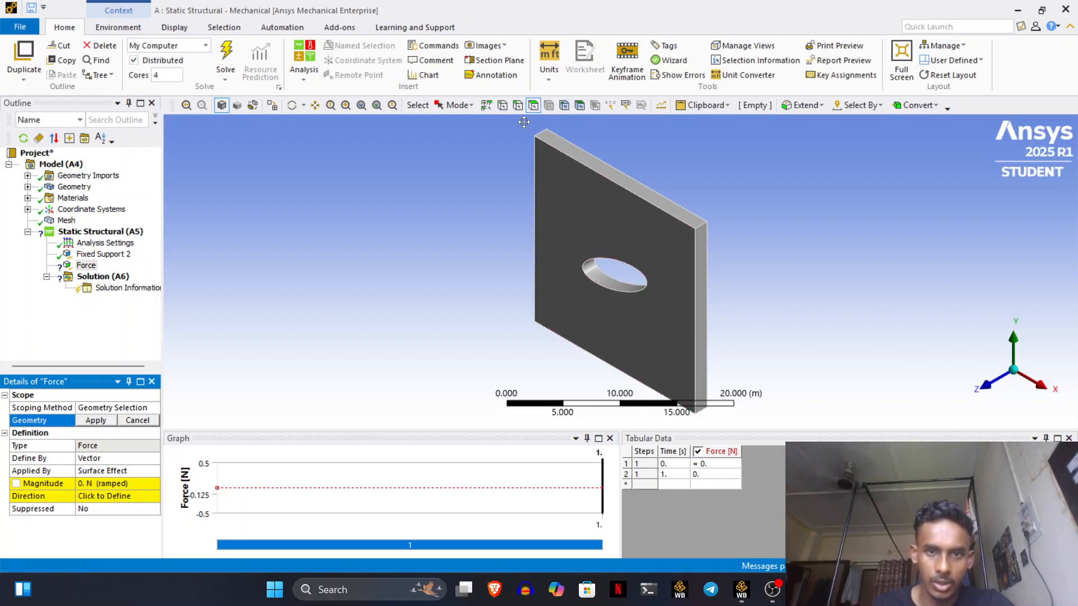
{"action": "left_click", "coordinate": [457, 105]}
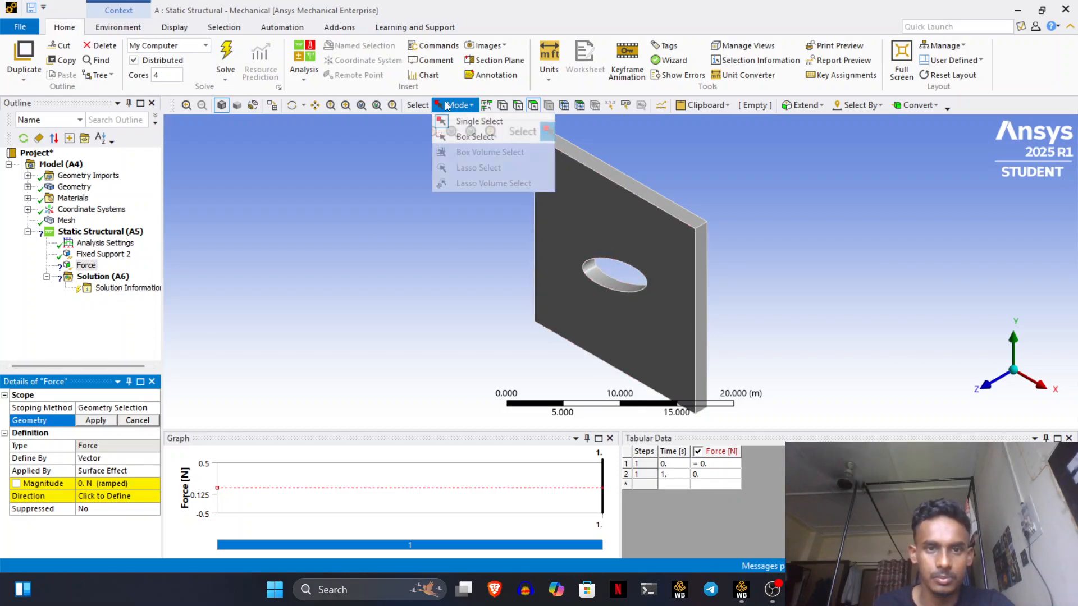
{"action": "left_click", "coordinate": [477, 120]}
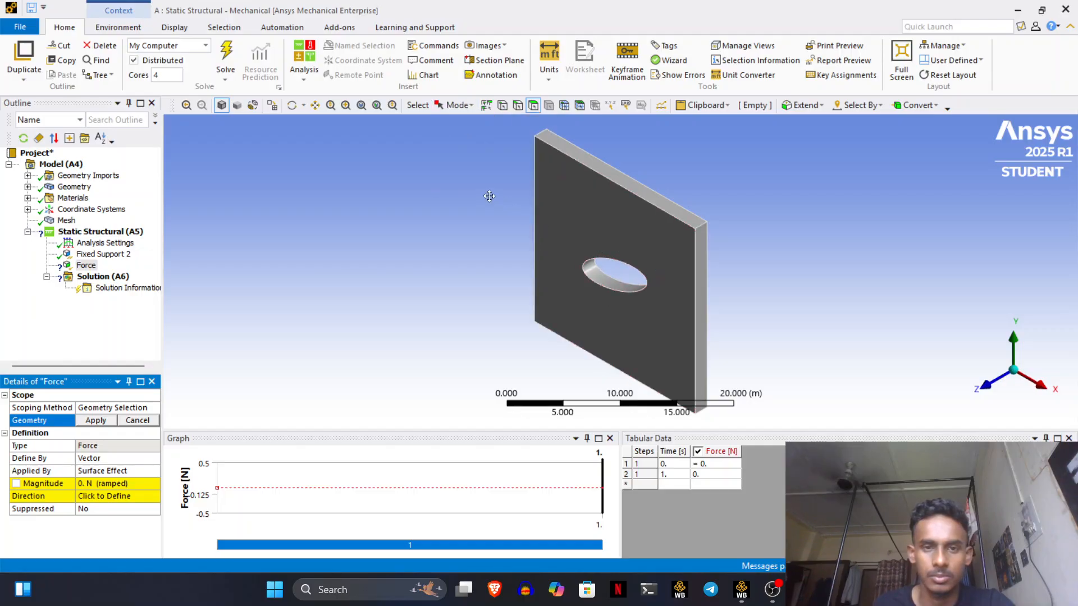
{"action": "left_click", "coordinate": [456, 105]}
{"action": "left_click", "coordinate": [454, 121]}
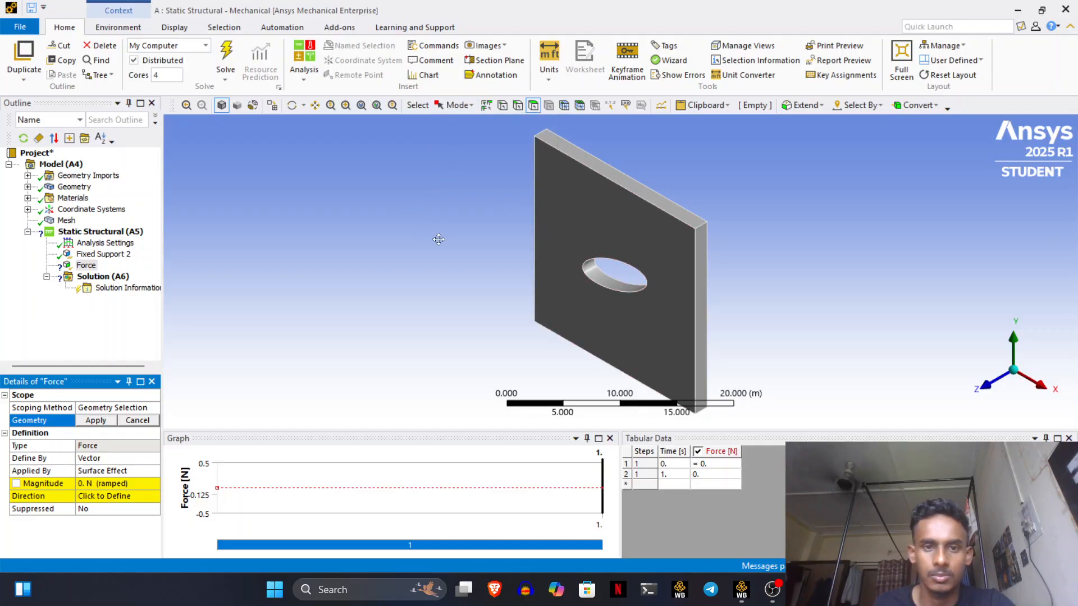
{"action": "left_click", "coordinate": [417, 260]}
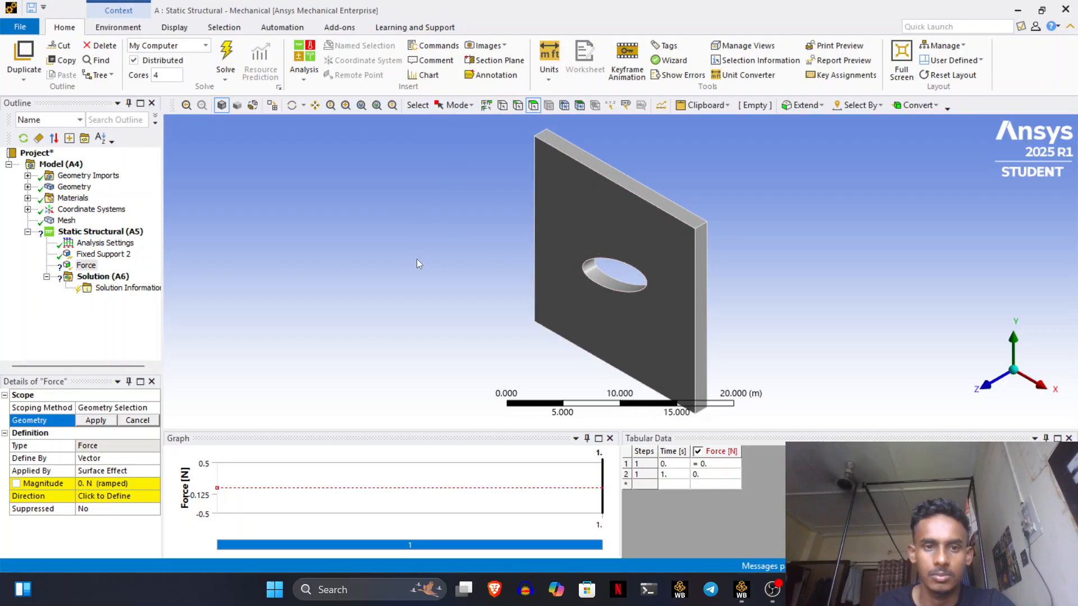
{"action": "left_click", "coordinate": [606, 282]}
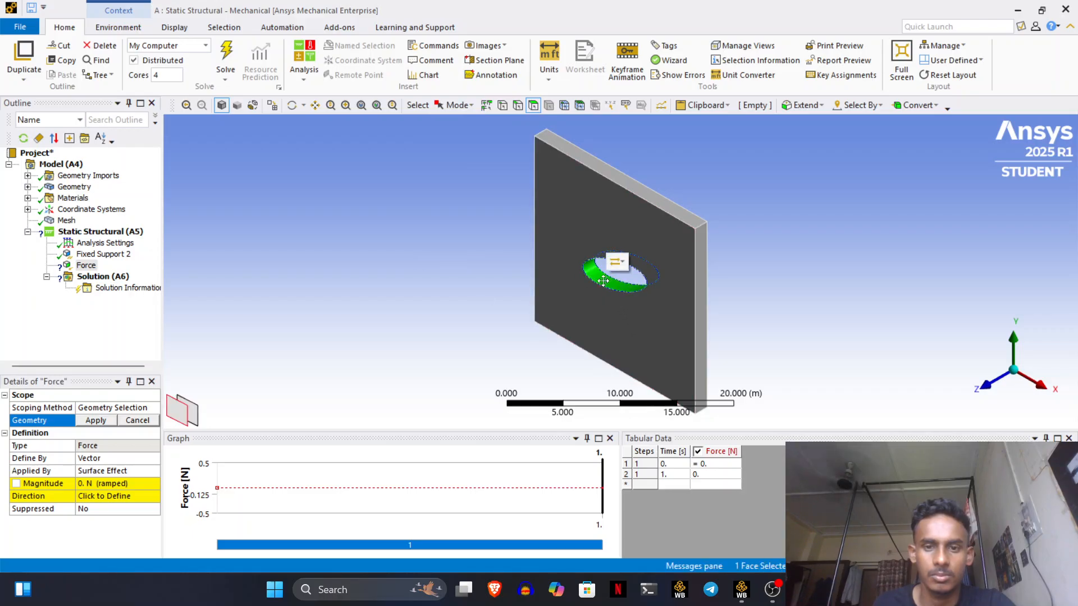
{"action": "left_click", "coordinate": [95, 420]}
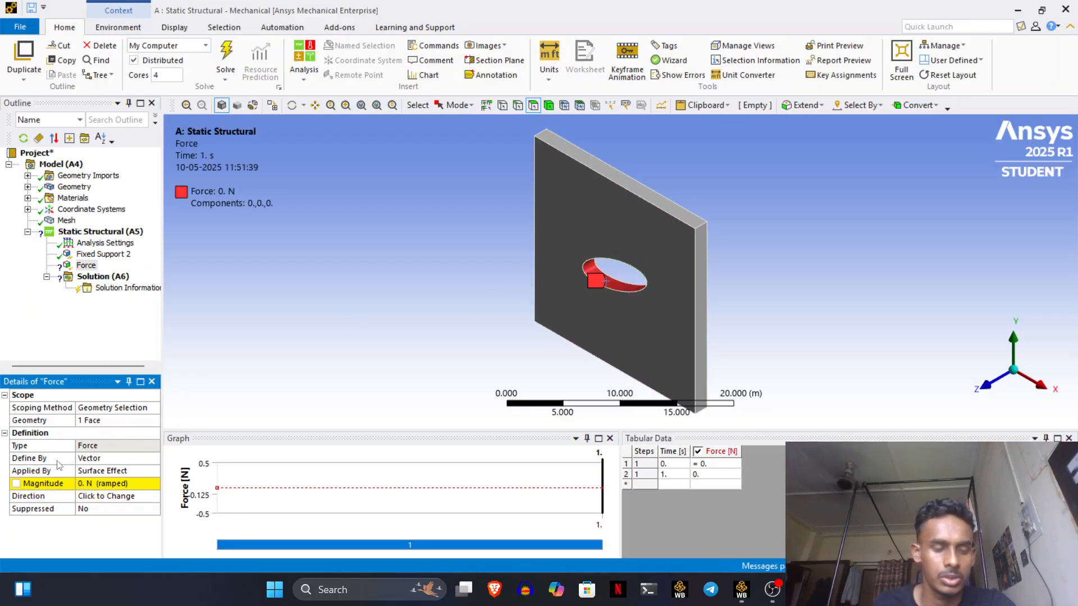
- Set the force's Define By option to Components
{"action": "left_click", "coordinate": [110, 461]}
{"action": "left_click", "coordinate": [156, 458]}
{"action": "left_click", "coordinate": [101, 469]}
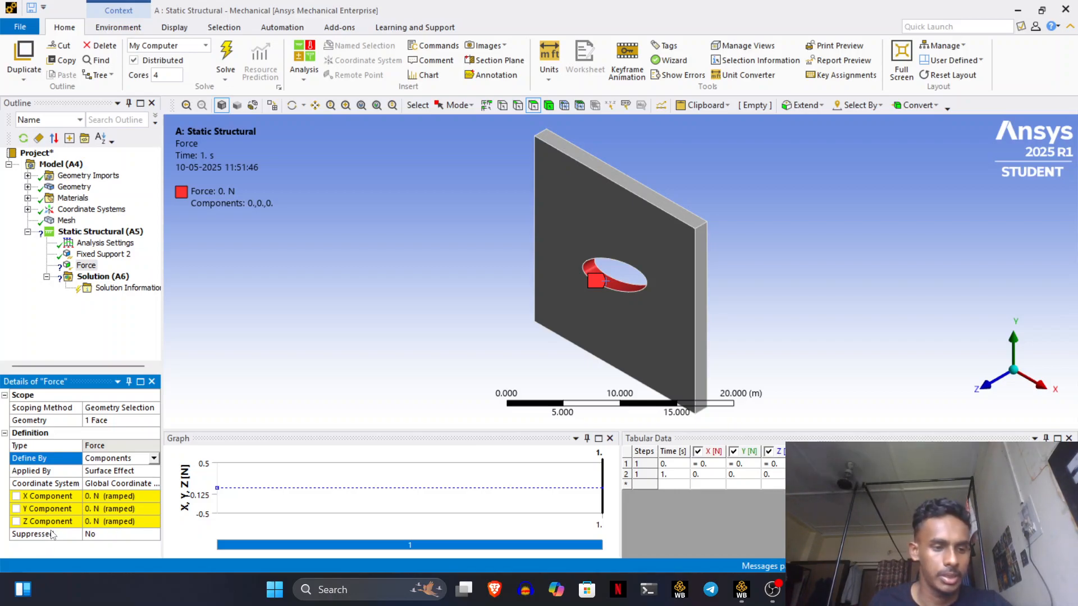
- Set the force's Z component to 500 N
{"action": "left_click", "coordinate": [106, 521]}
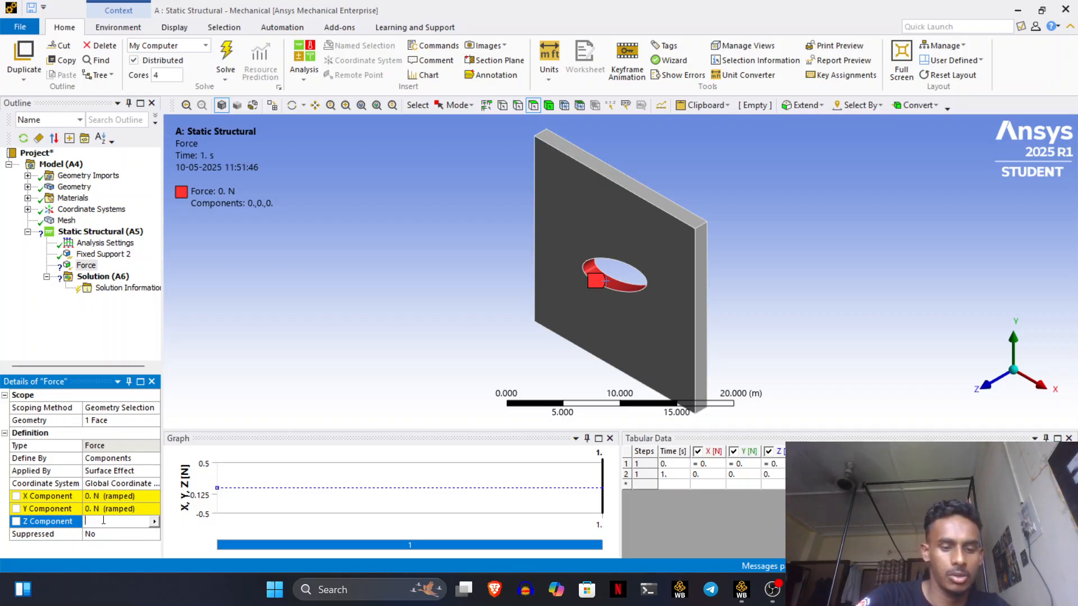
{"action": "type", "text": "500"}
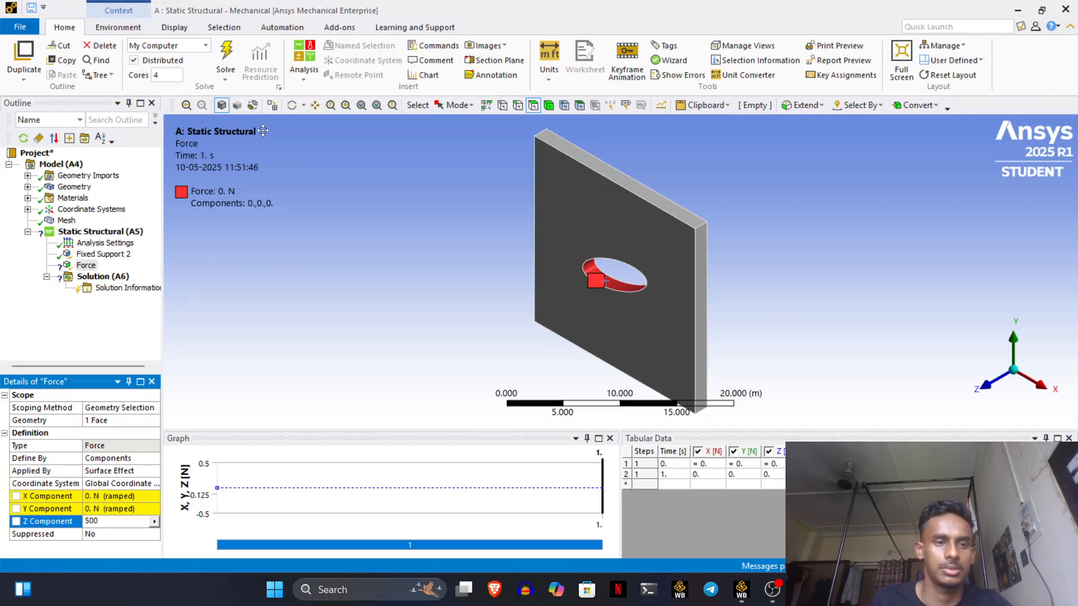
{"action": "left_click", "coordinate": [139, 309]}
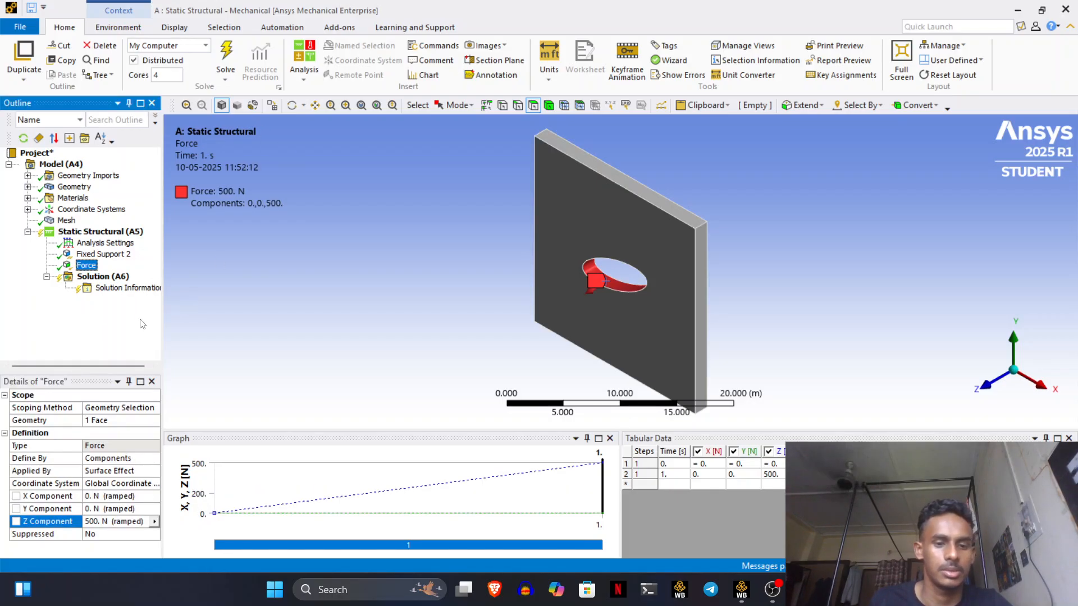
- Bring up the Insert submenu of Solution (A6) to see available result types
{"action": "right_click", "coordinate": [99, 277]}
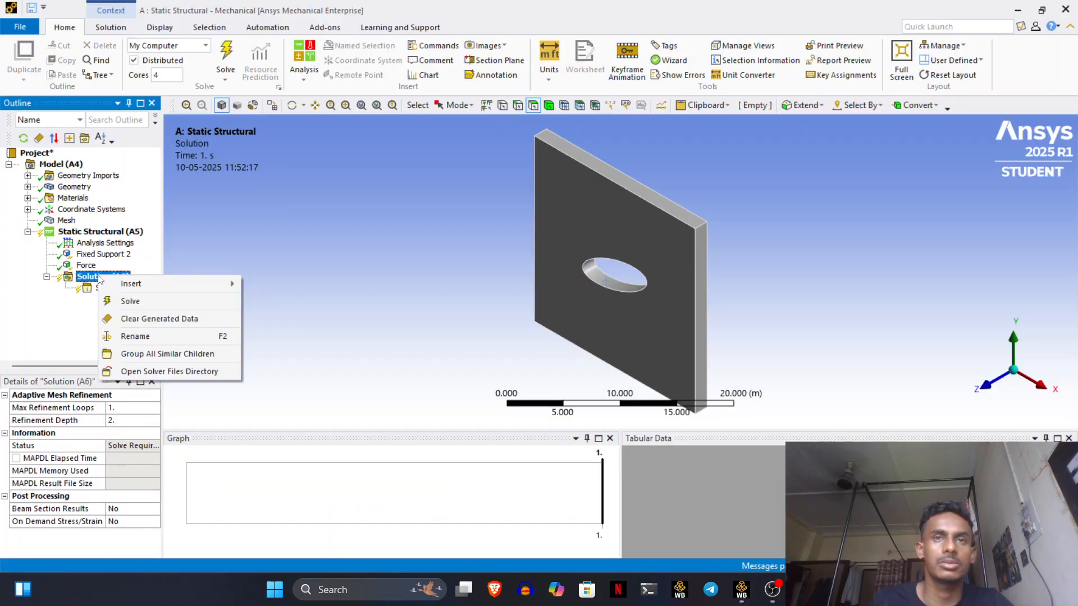
{"action": "mouse_move", "coordinate": [116, 288]}
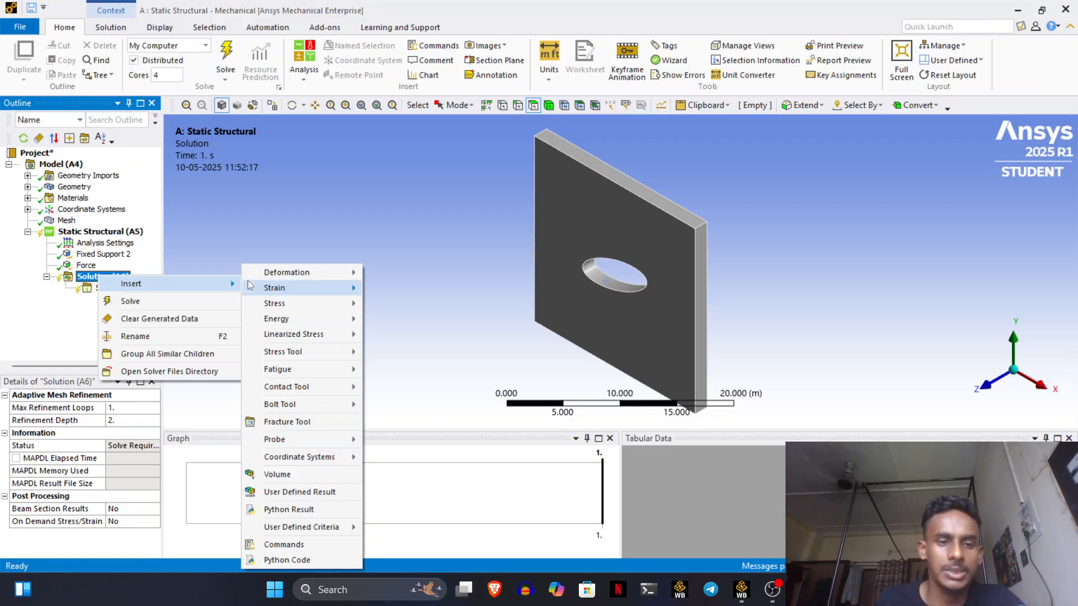
- Add Total Deformation, Directional Deformation and Maximum Principal Elastic Strain results
{"action": "mouse_move", "coordinate": [266, 283]}
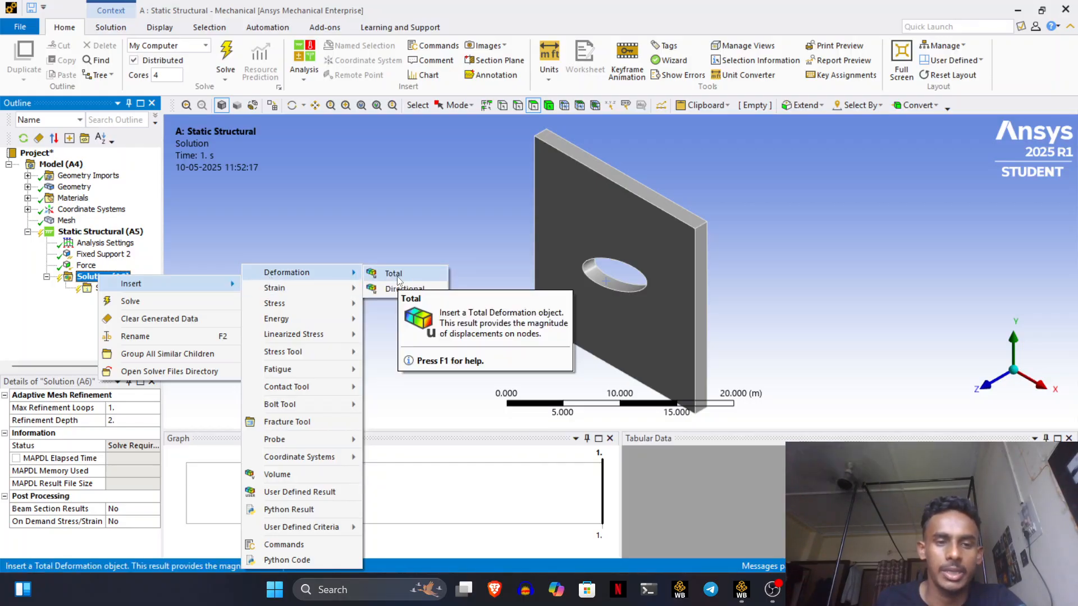
{"action": "left_click", "coordinate": [392, 273]}
{"action": "right_click", "coordinate": [121, 277]}
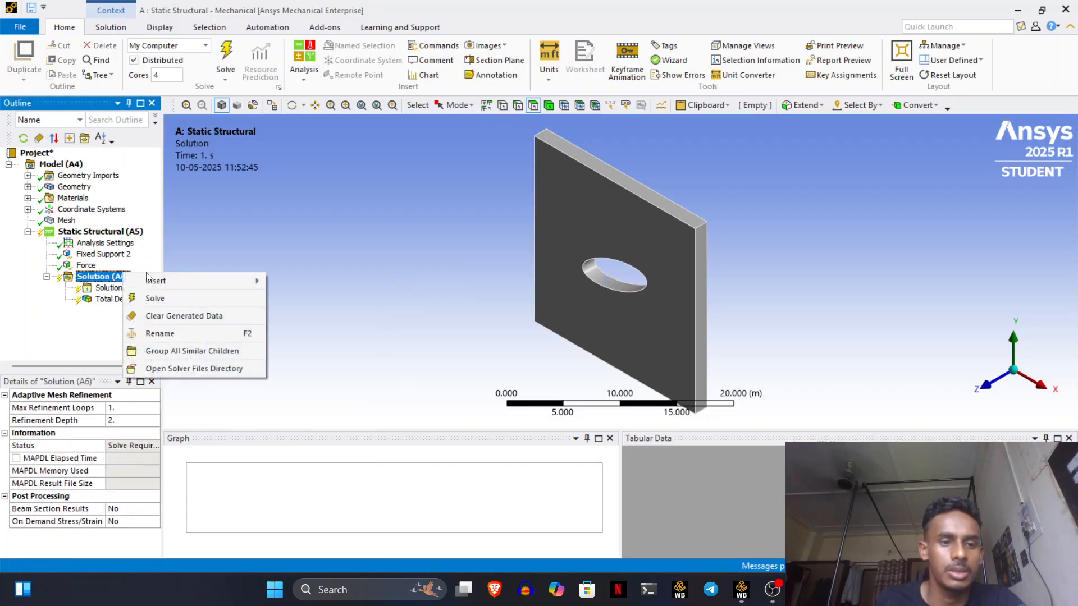
{"action": "mouse_move", "coordinate": [182, 283]}
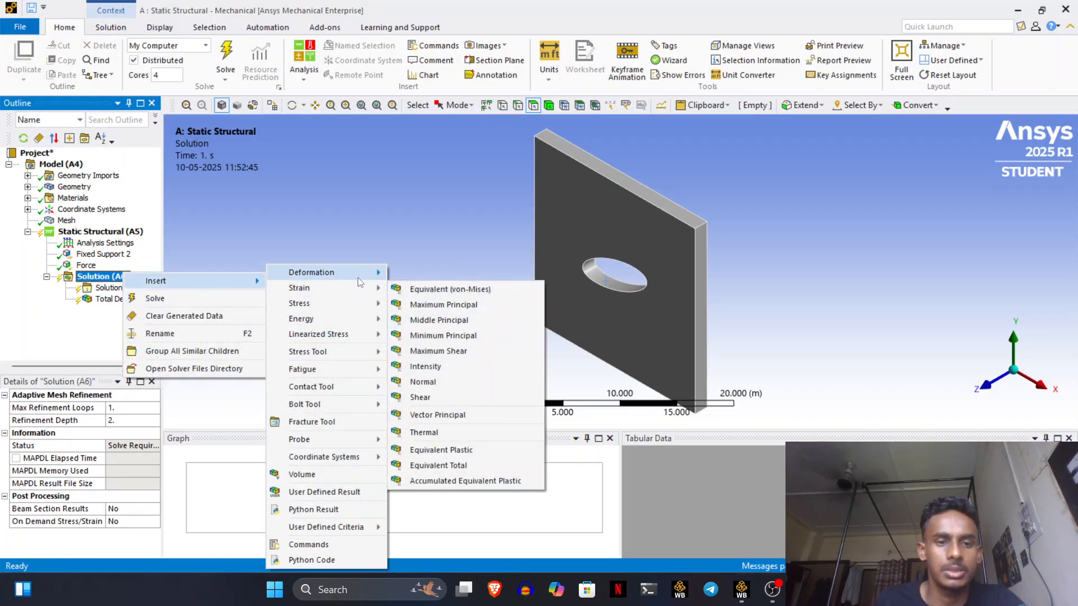
{"action": "left_click", "coordinate": [426, 289]}
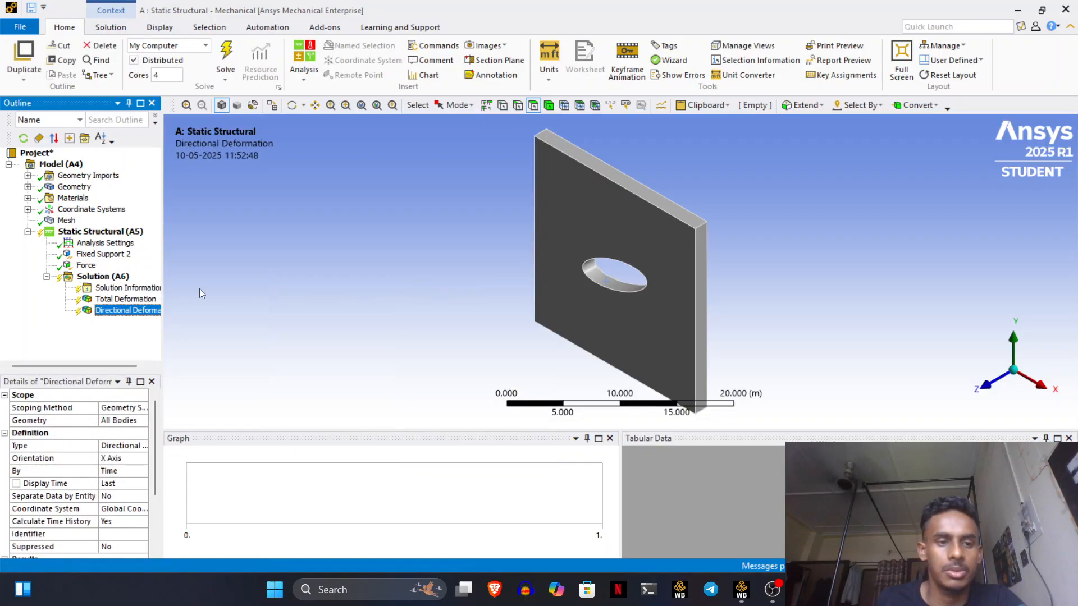
{"action": "right_click", "coordinate": [127, 277]}
{"action": "mouse_move", "coordinate": [157, 286]}
{"action": "mouse_move", "coordinate": [348, 302]}
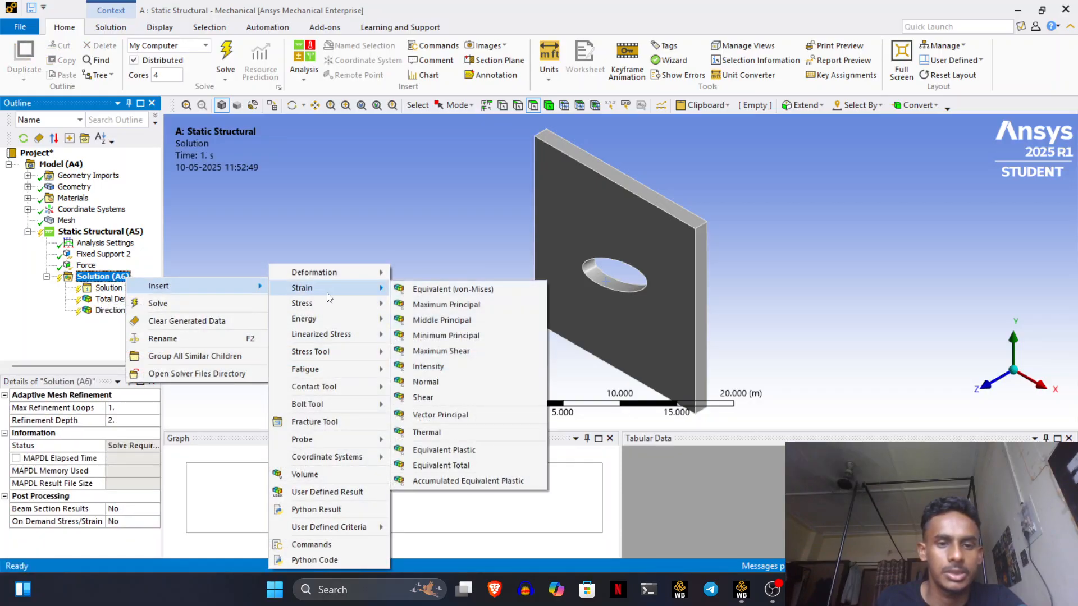
{"action": "left_click", "coordinate": [417, 308]}
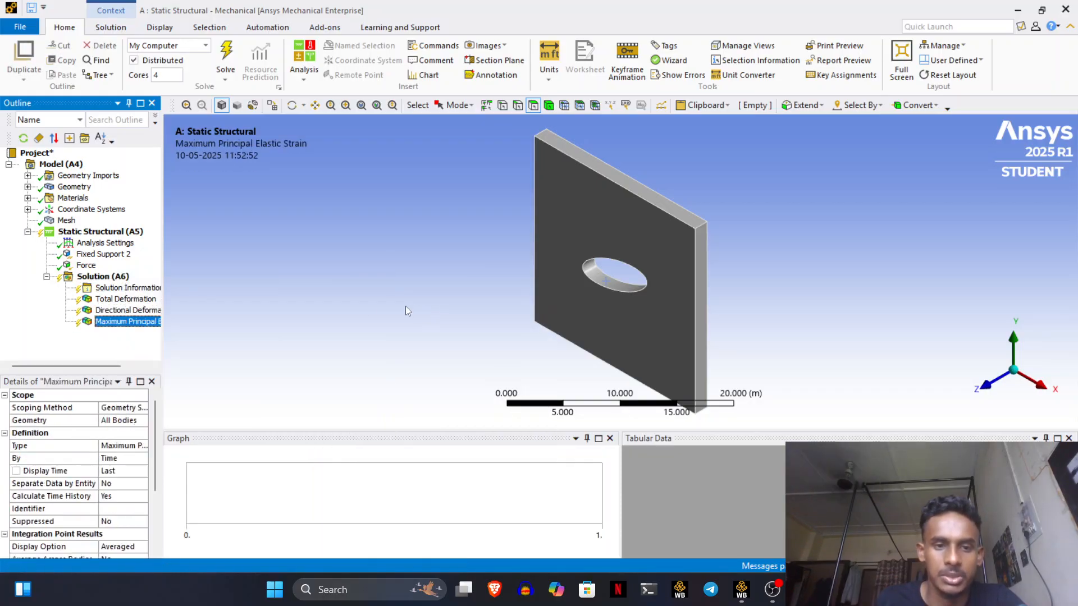
- Add Normal Elastic Strain and Minimum Principal Elastic Strain results
{"action": "right_click", "coordinate": [121, 277]}
{"action": "mouse_move", "coordinate": [167, 283]}
{"action": "mouse_move", "coordinate": [302, 299]}
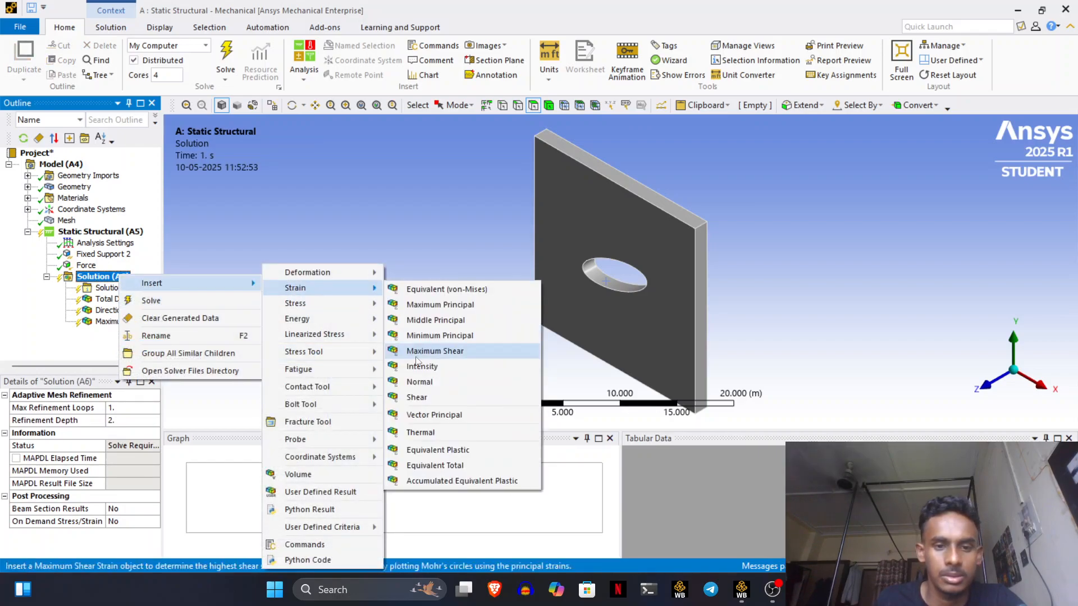
{"action": "left_click", "coordinate": [429, 381]}
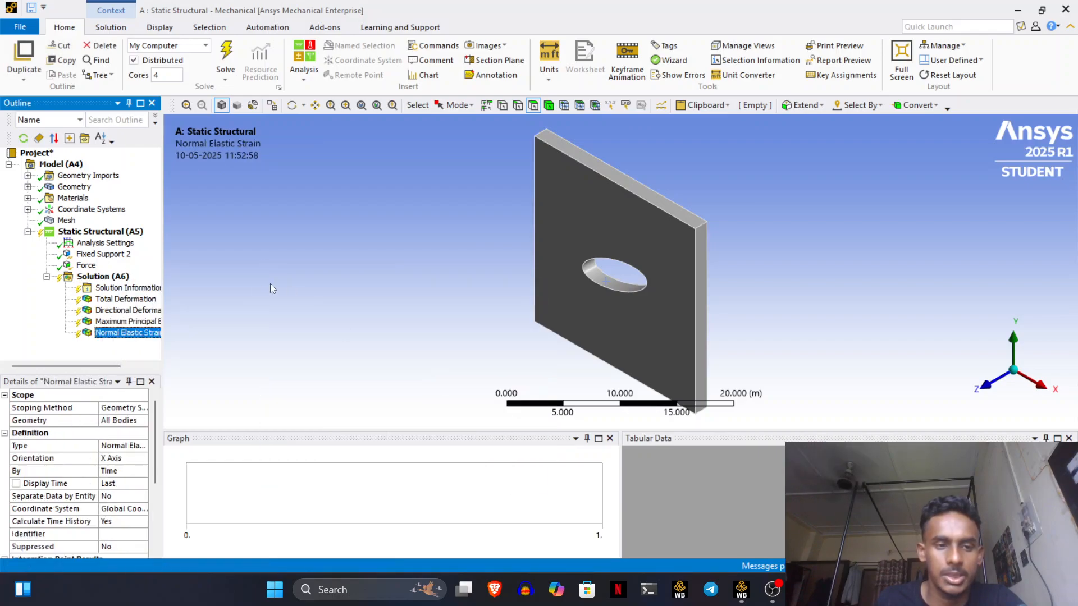
{"action": "right_click", "coordinate": [121, 276]}
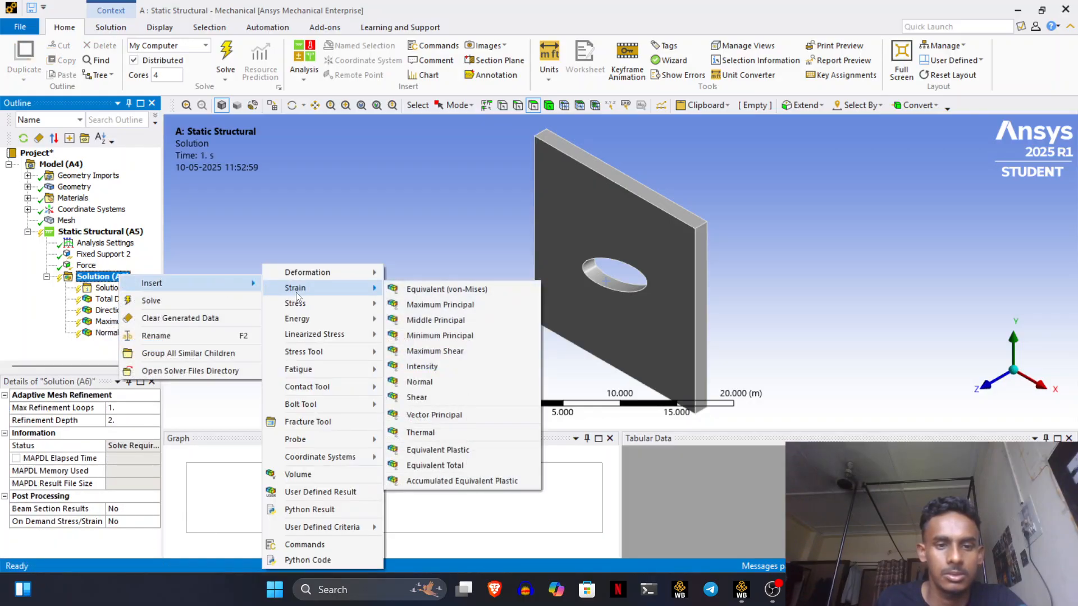
{"action": "mouse_move", "coordinate": [354, 287]}
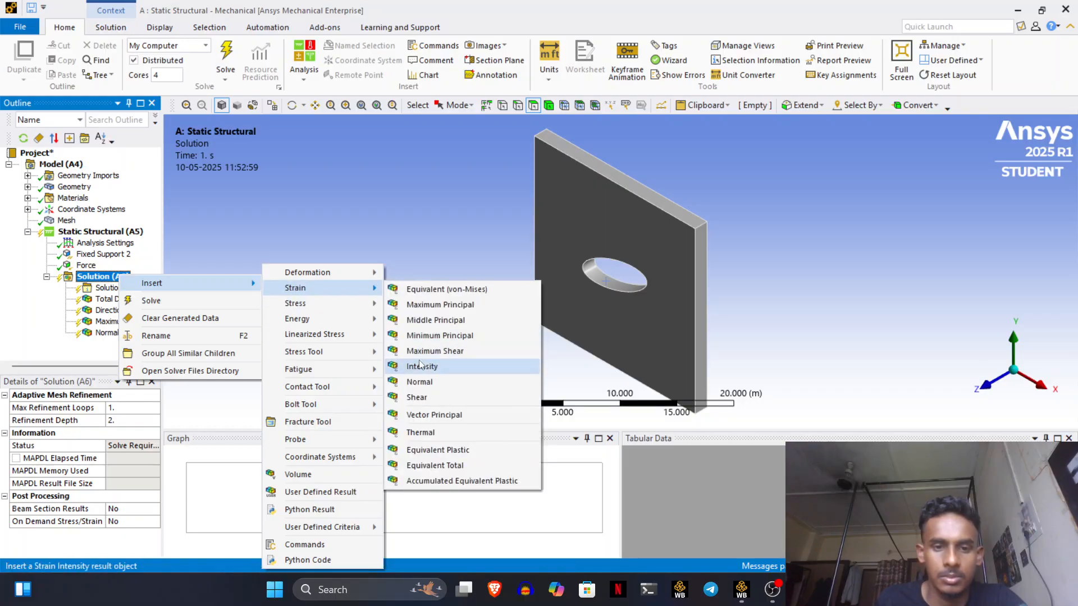
{"action": "left_click", "coordinate": [426, 335]}
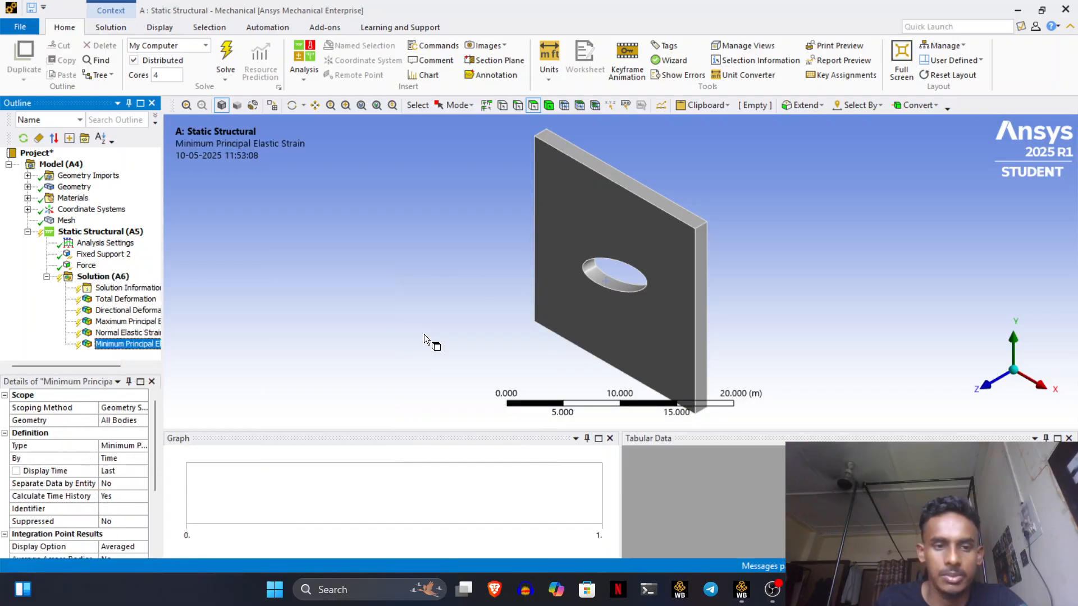
- Add Maximum Shear Stress, Normal Stress and Strain Energy results
{"action": "right_click", "coordinate": [102, 276]}
{"action": "mouse_move", "coordinate": [194, 285]}
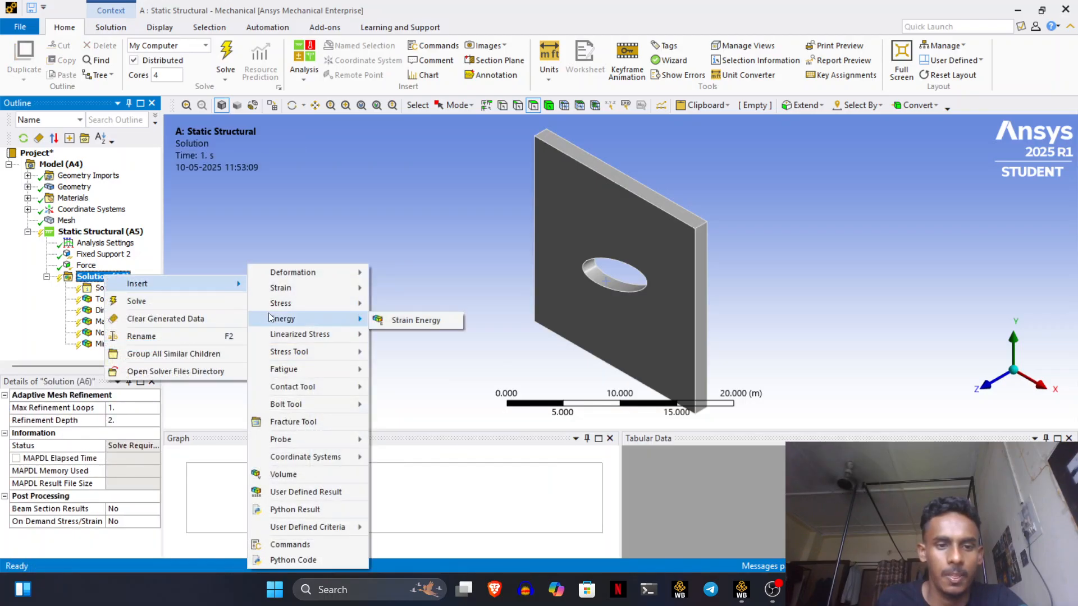
{"action": "mouse_move", "coordinate": [331, 303]}
{"action": "left_click", "coordinate": [415, 366]}
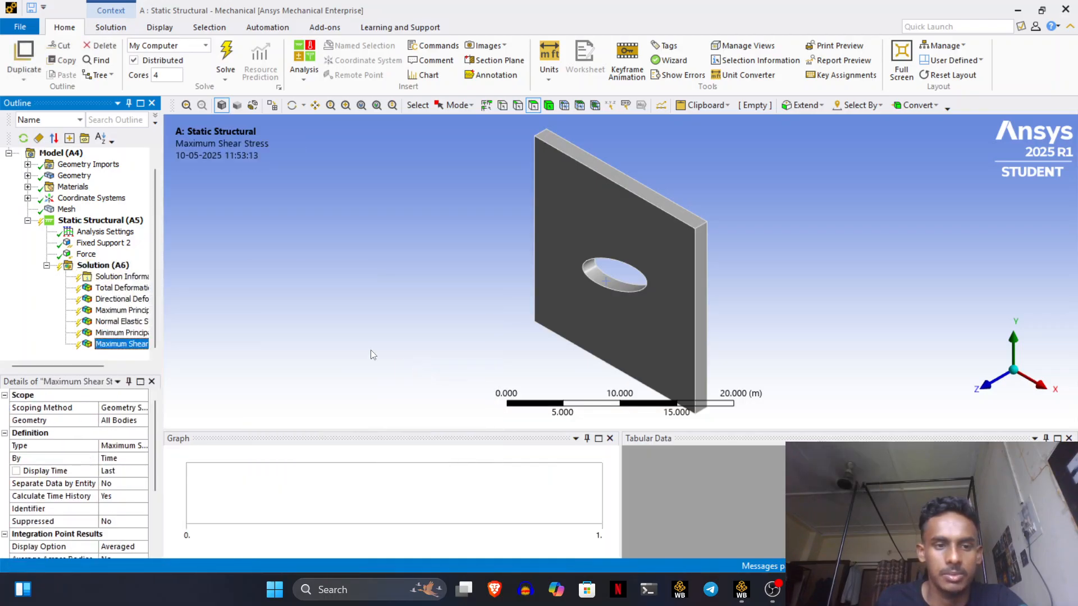
{"action": "right_click", "coordinate": [104, 265]}
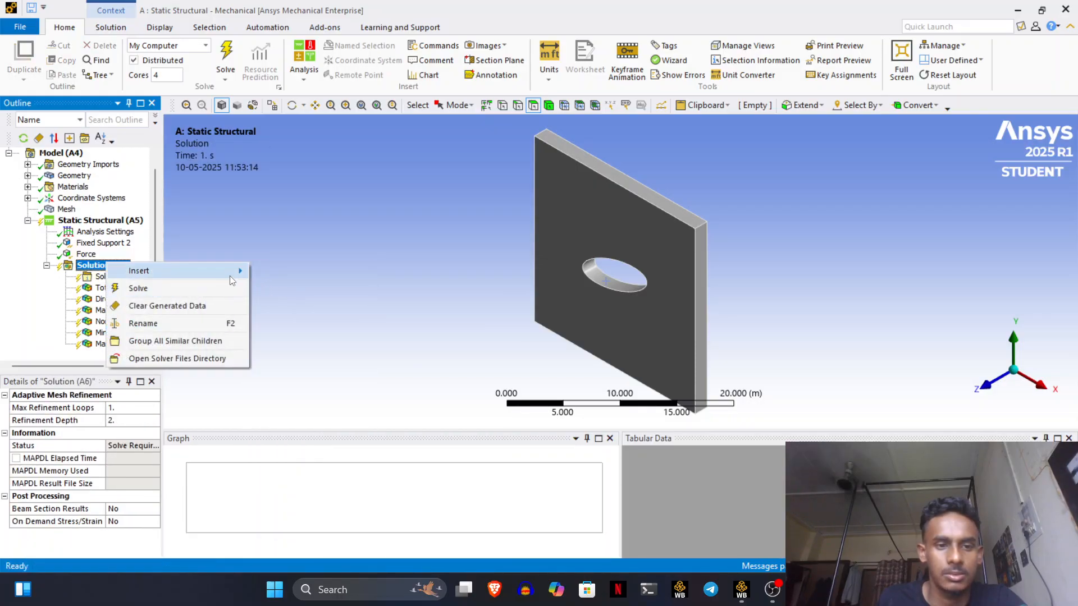
{"action": "mouse_move", "coordinate": [228, 273]}
{"action": "mouse_move", "coordinate": [276, 306]}
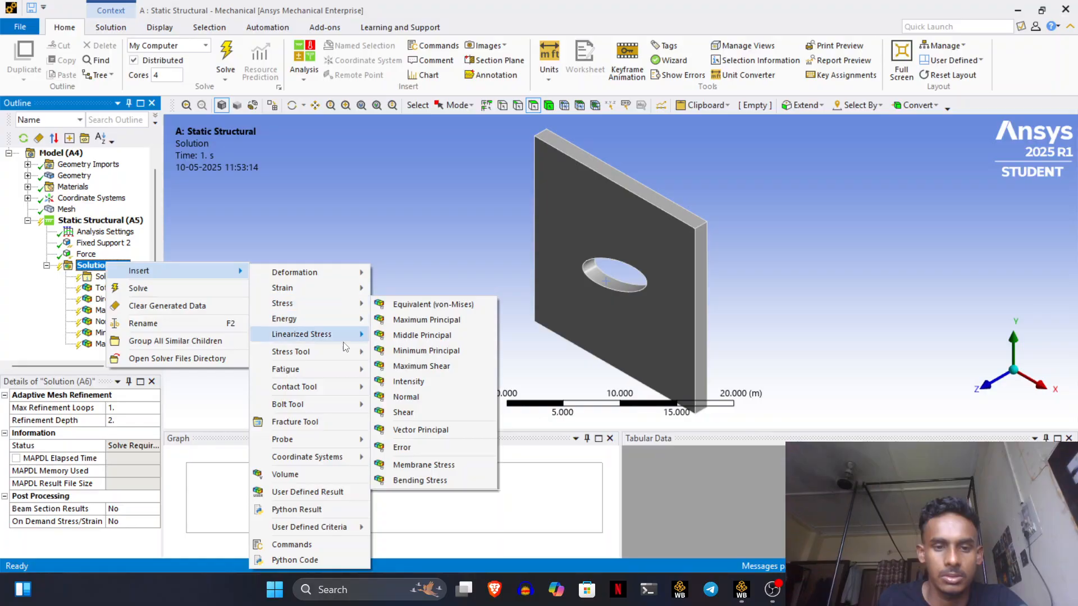
{"action": "left_click", "coordinate": [426, 398]}
{"action": "right_click", "coordinate": [111, 254]}
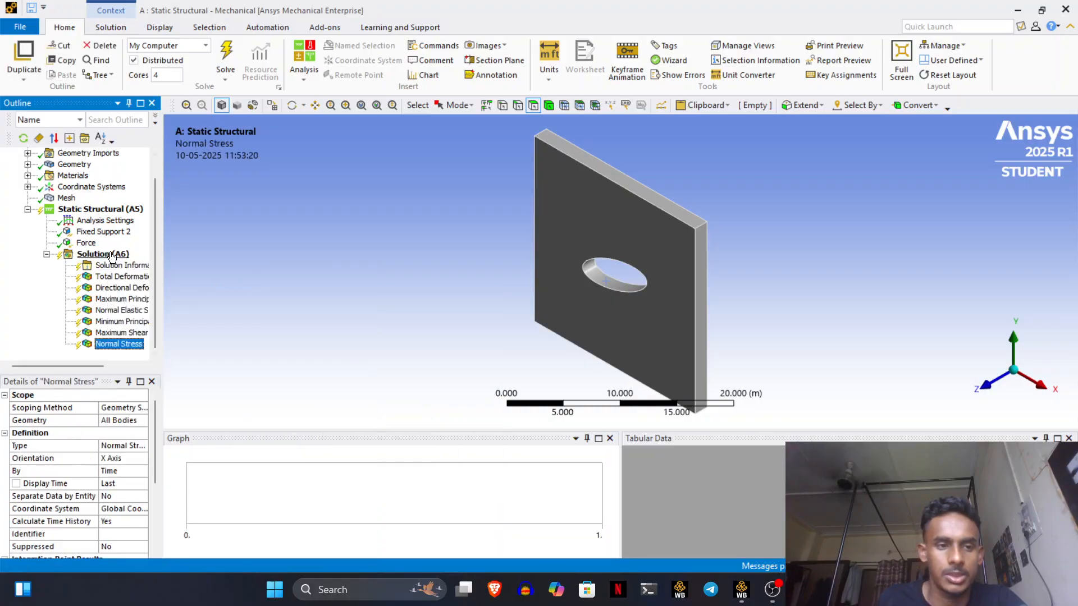
{"action": "mouse_move", "coordinate": [243, 261]}
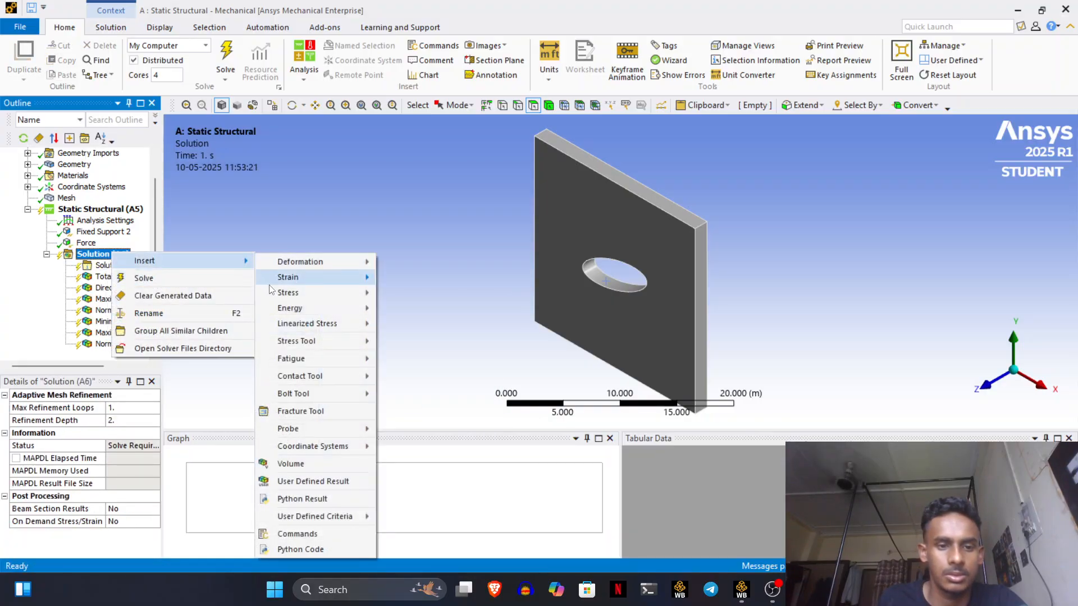
{"action": "mouse_move", "coordinate": [301, 363]}
{"action": "mouse_move", "coordinate": [302, 308]}
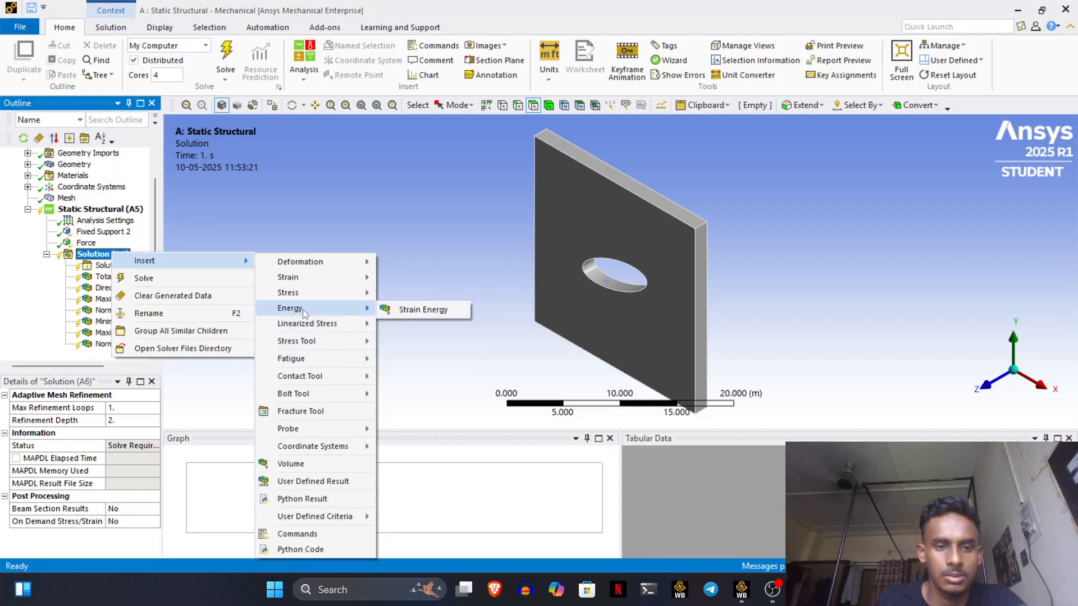
{"action": "left_click", "coordinate": [412, 308]}
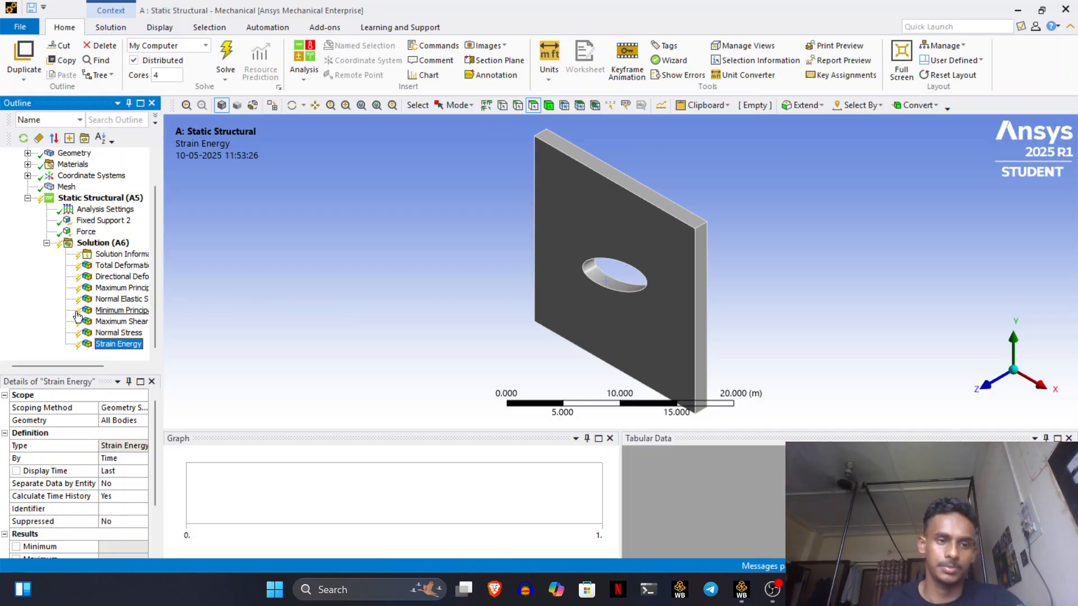
- Solve the analysis so all eight results evaluate and the status reads Done
{"action": "right_click", "coordinate": [100, 247]}
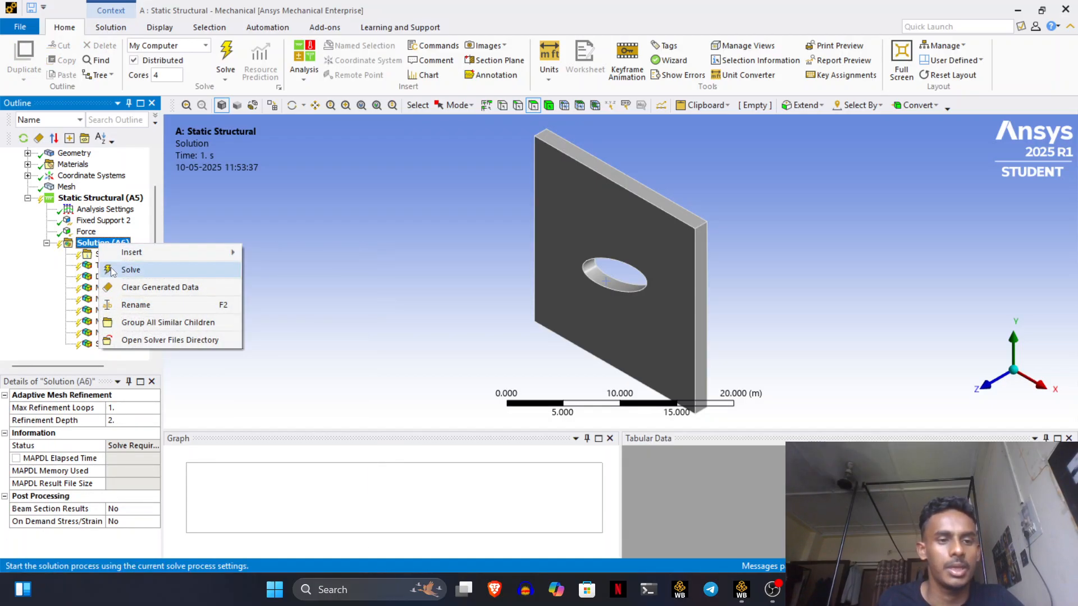
{"action": "left_click", "coordinate": [124, 270]}
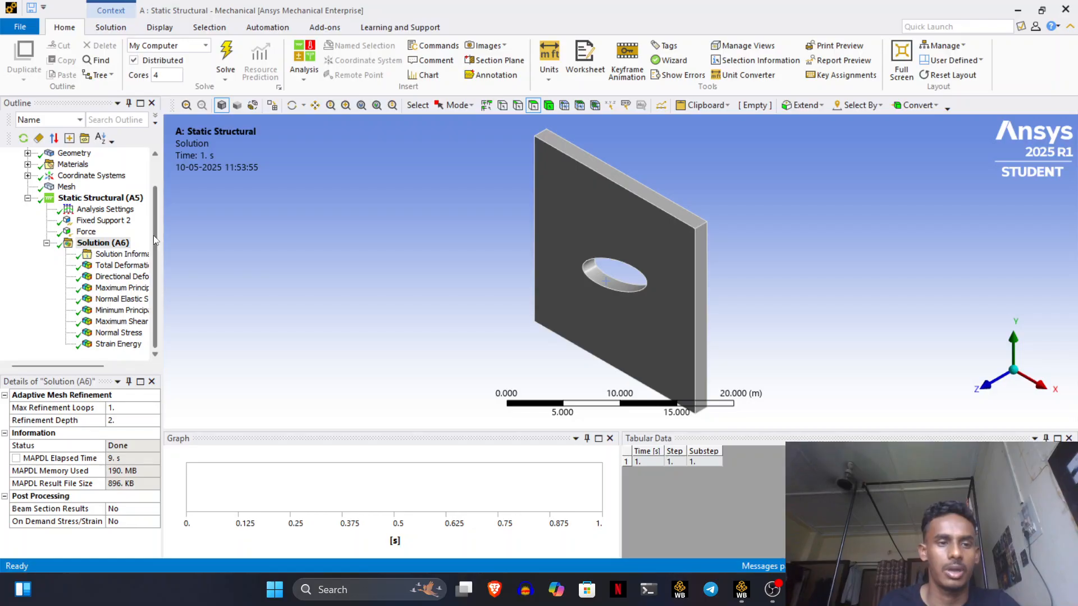
- Animate the Total Deformation contour (peak 2.3089e-8 m) and orbit the plate to a steep tilted view
{"action": "left_click", "coordinate": [144, 266]}
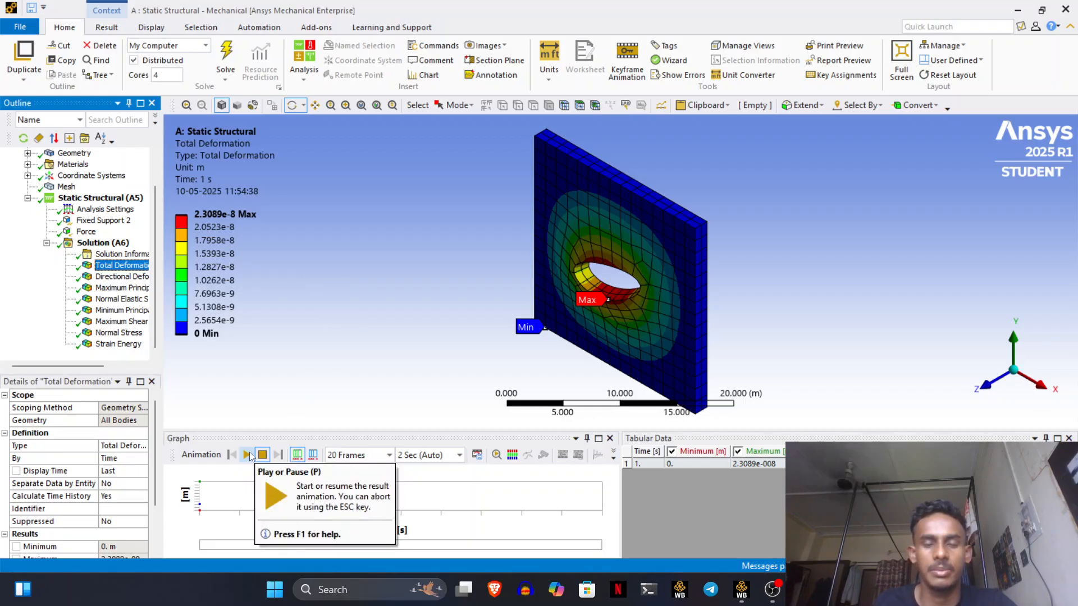
{"action": "left_click", "coordinate": [250, 456]}
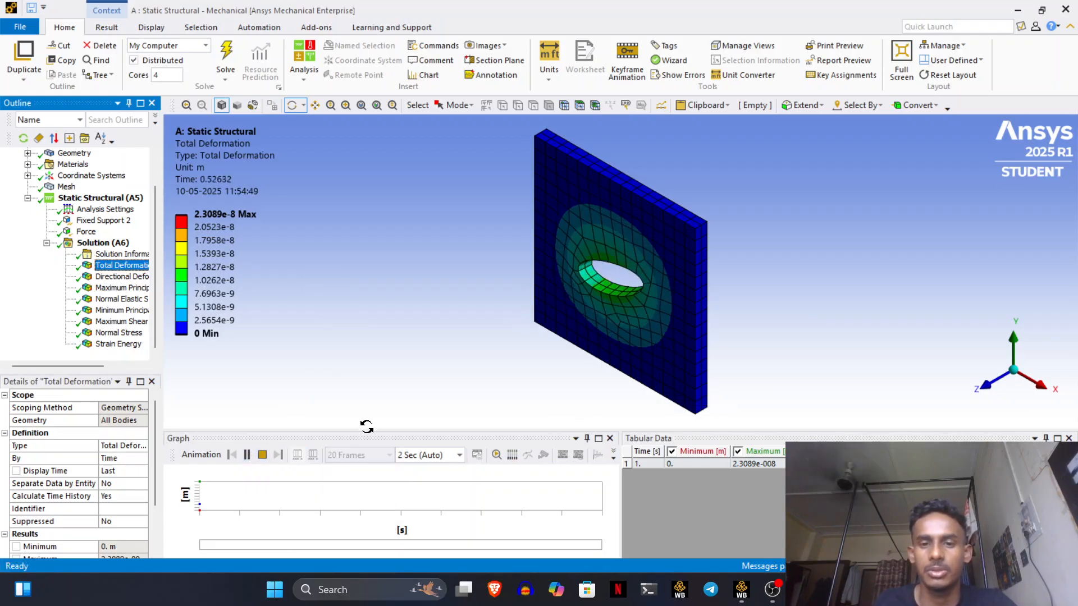
{"action": "left_click_drag", "start_coordinate": [463, 323], "coordinate": [399, 368]}
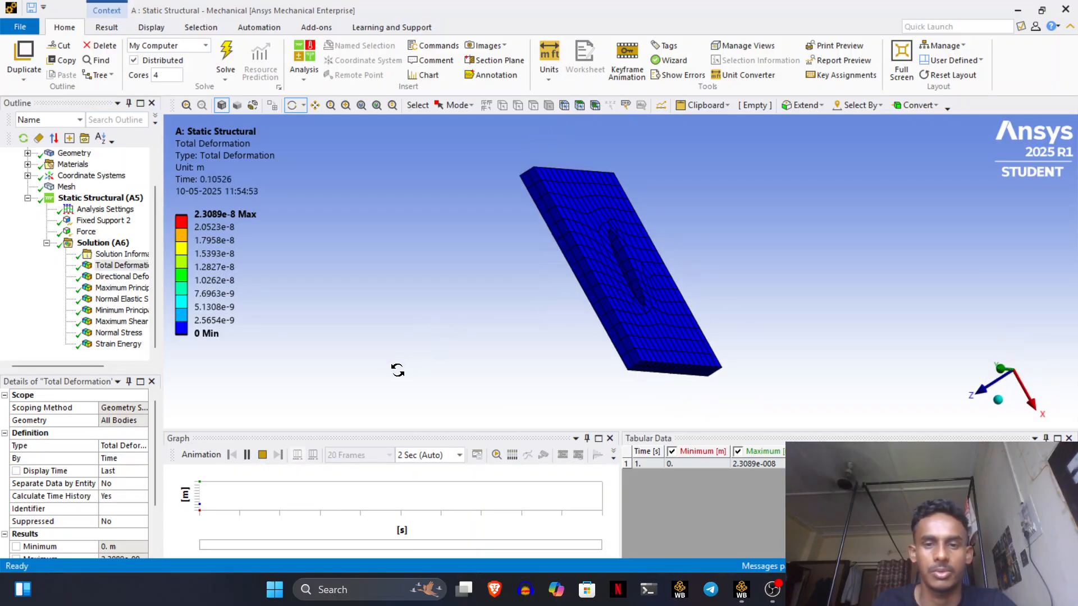
{"action": "left_click_drag", "start_coordinate": [397, 369], "coordinate": [360, 305]}
- Step through the Directional Deformation and the maximum principal, normal and minimum principal elastic strain contours
{"action": "left_click", "coordinate": [134, 277]}
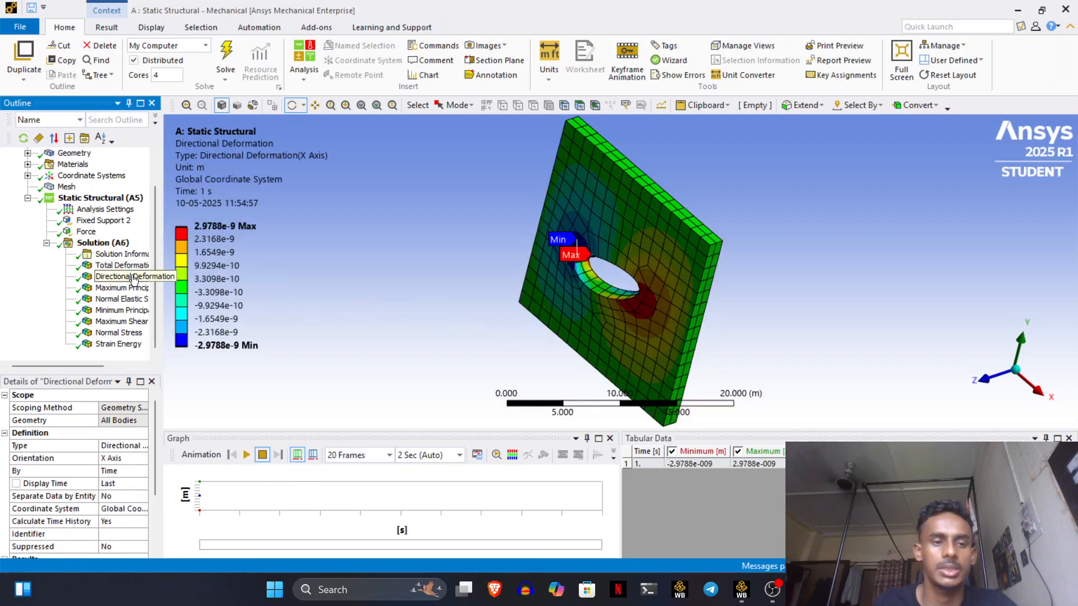
{"action": "left_click", "coordinate": [125, 288]}
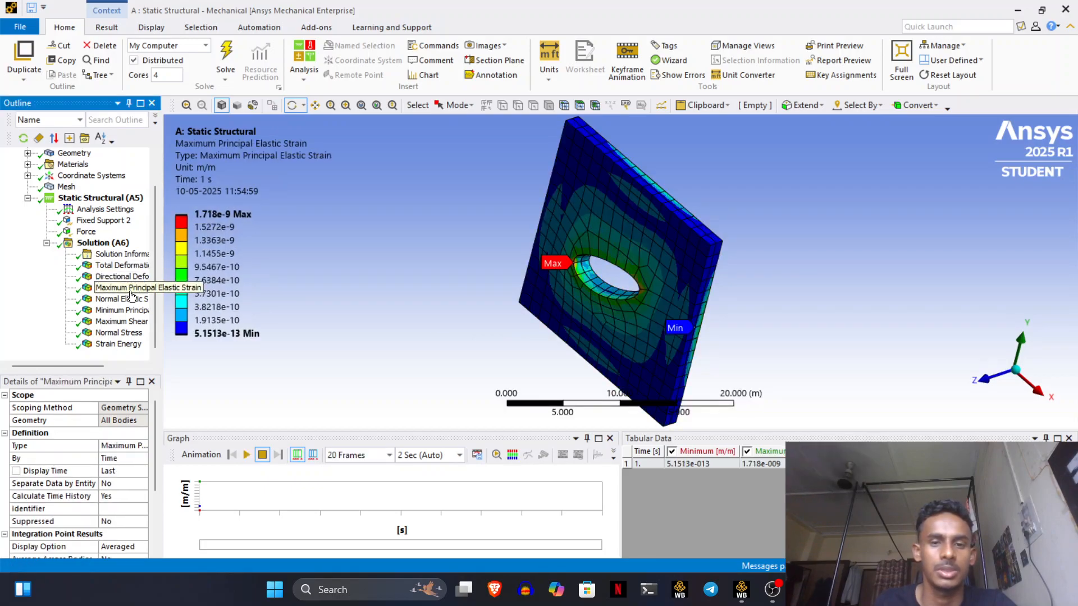
{"action": "left_click", "coordinate": [126, 300]}
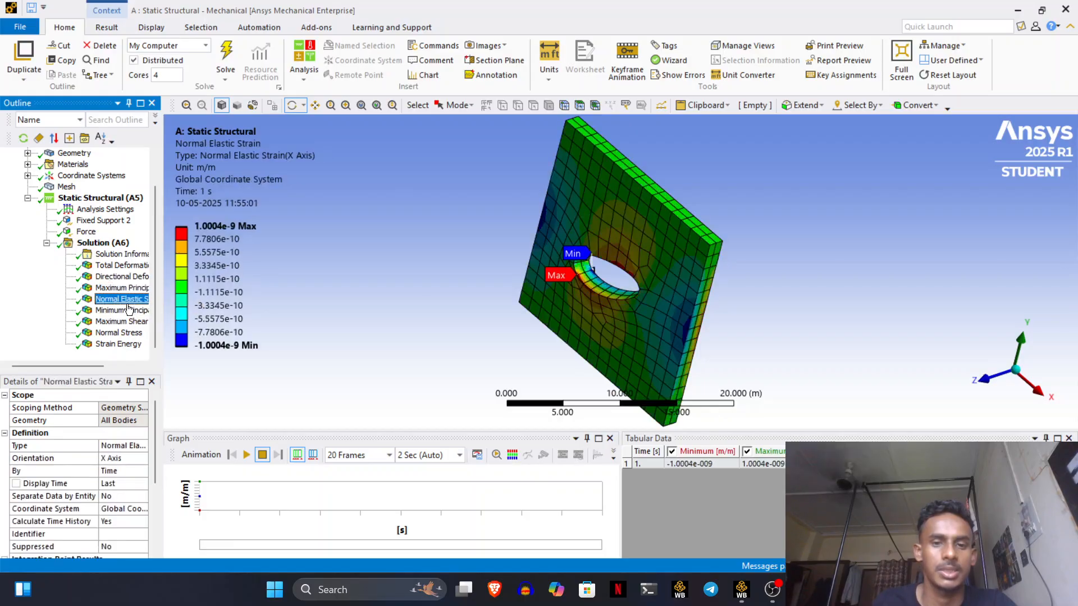
{"action": "left_click", "coordinate": [128, 310]}
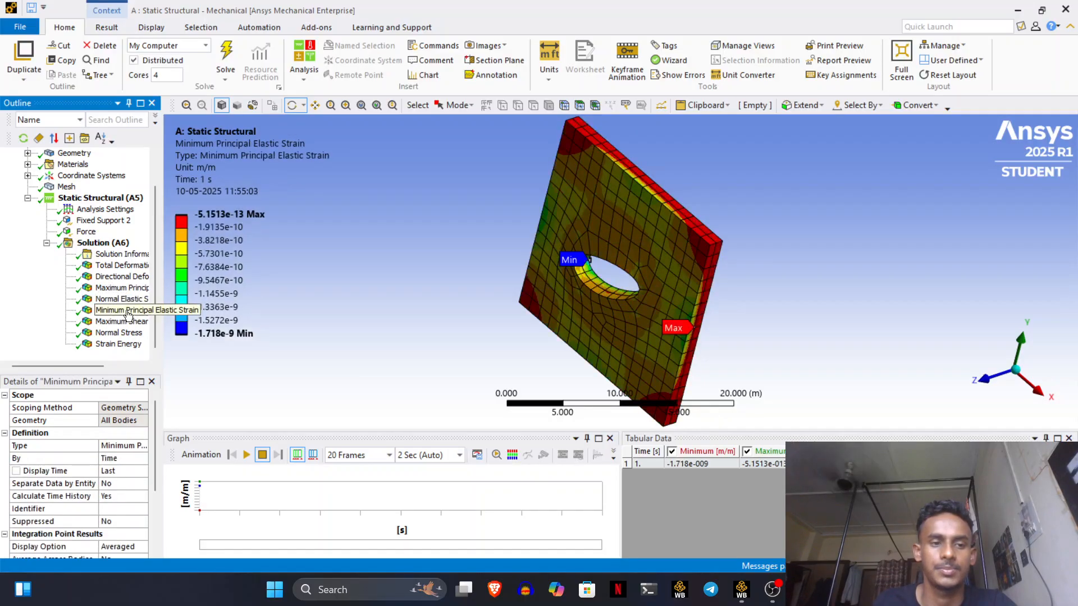
- View Maximum Shear Stress and Normal Stress (±220.19 Pa), then animate Strain Energy peaking at 3.5413e-8 J
{"action": "left_click", "coordinate": [128, 321]}
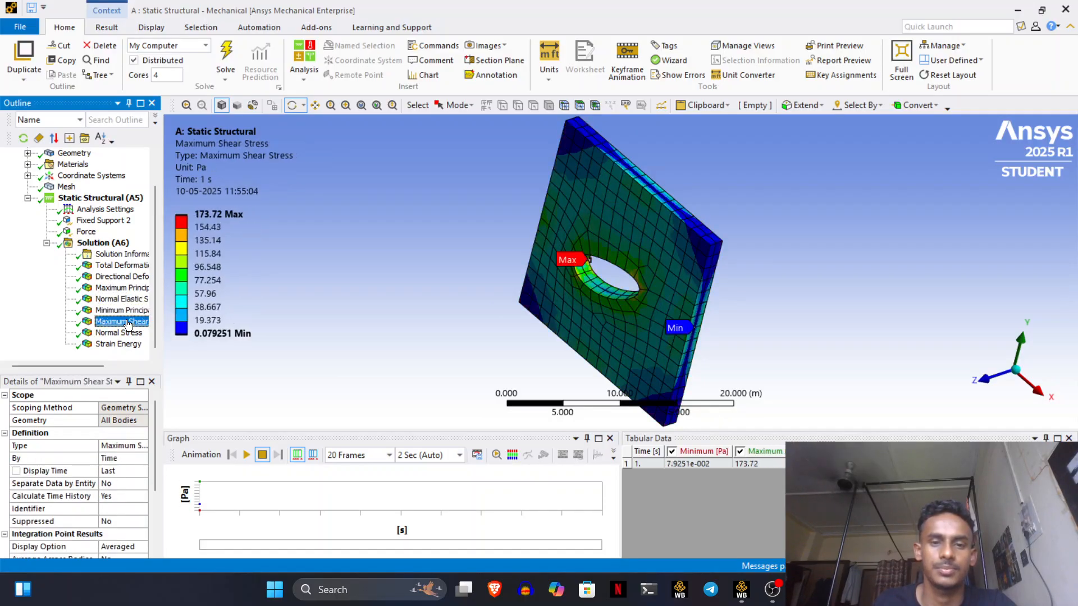
{"action": "left_click", "coordinate": [129, 333]}
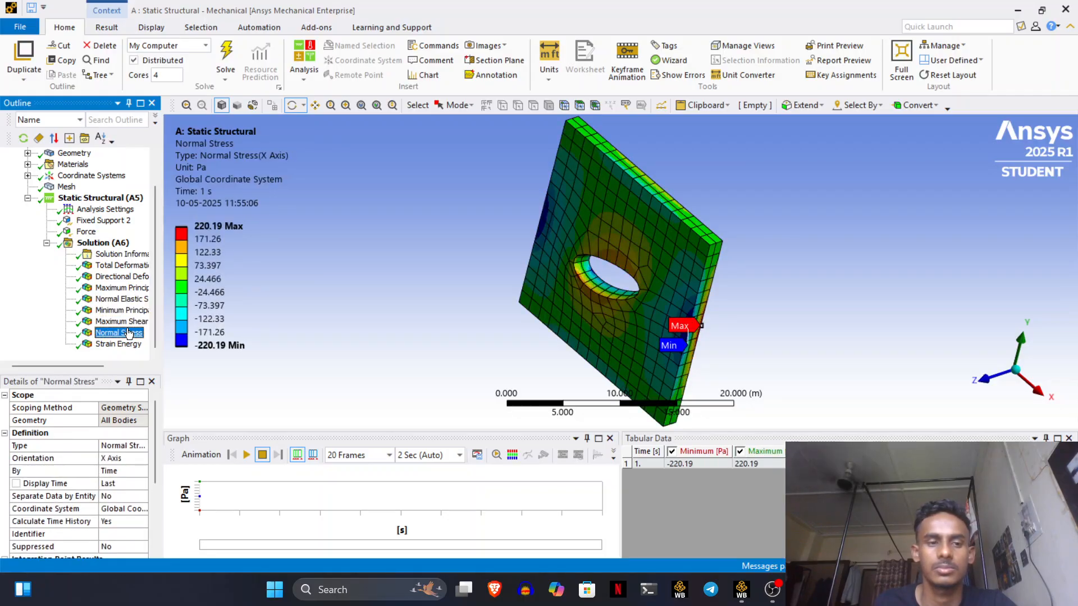
{"action": "left_click", "coordinate": [129, 343]}
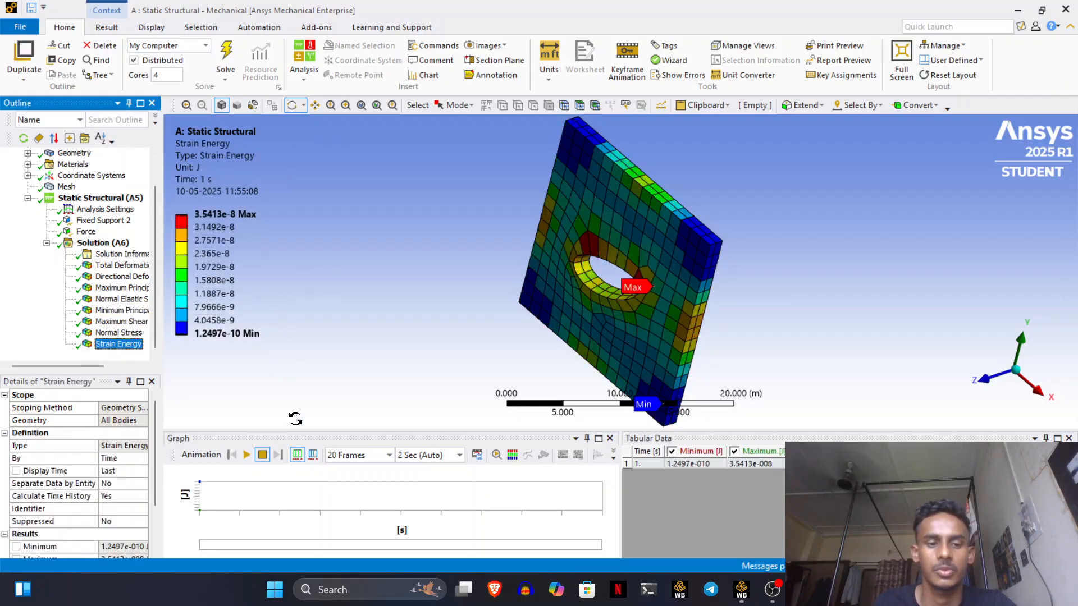
{"action": "left_click", "coordinate": [263, 455]}
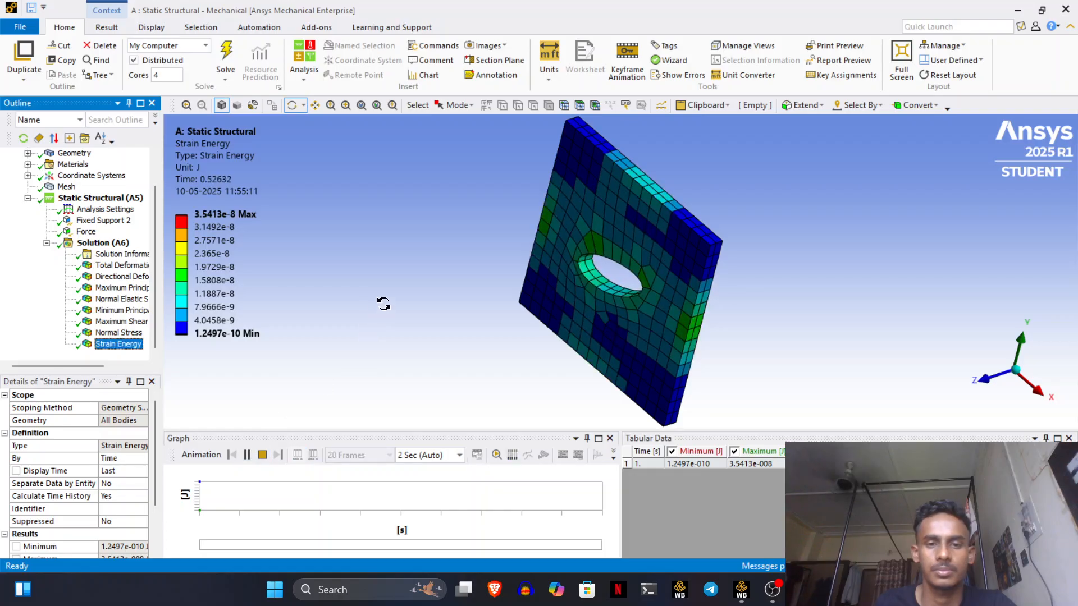
- Orbit the animated Strain Energy plate edge-on and back to face-on, then bring OBS forward
{"action": "left_click_drag", "start_coordinate": [399, 290], "coordinate": [353, 336]}
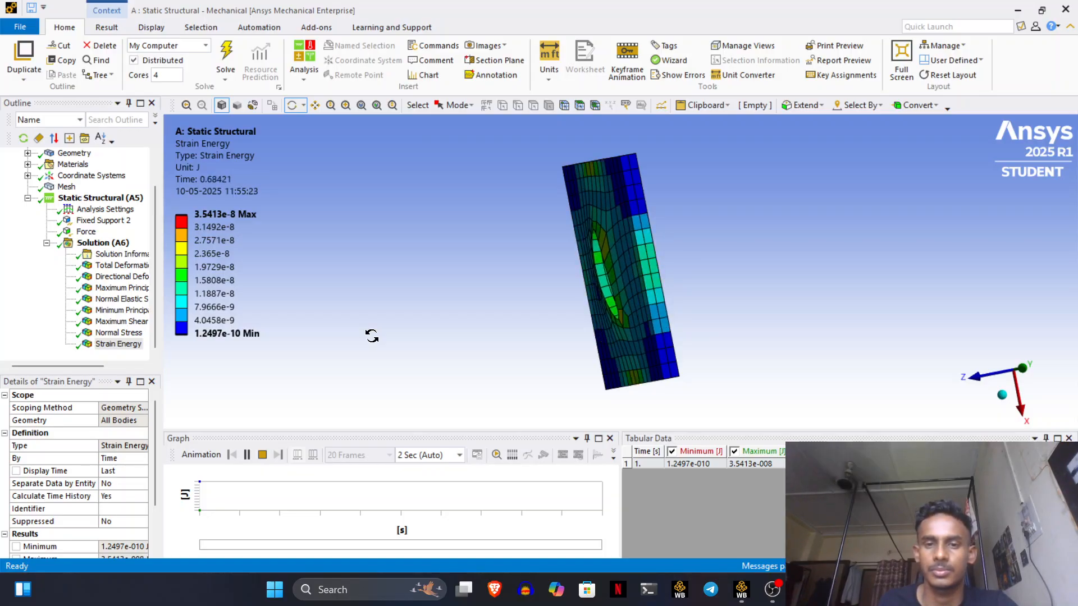
{"action": "left_click_drag", "start_coordinate": [372, 335], "coordinate": [738, 333]}
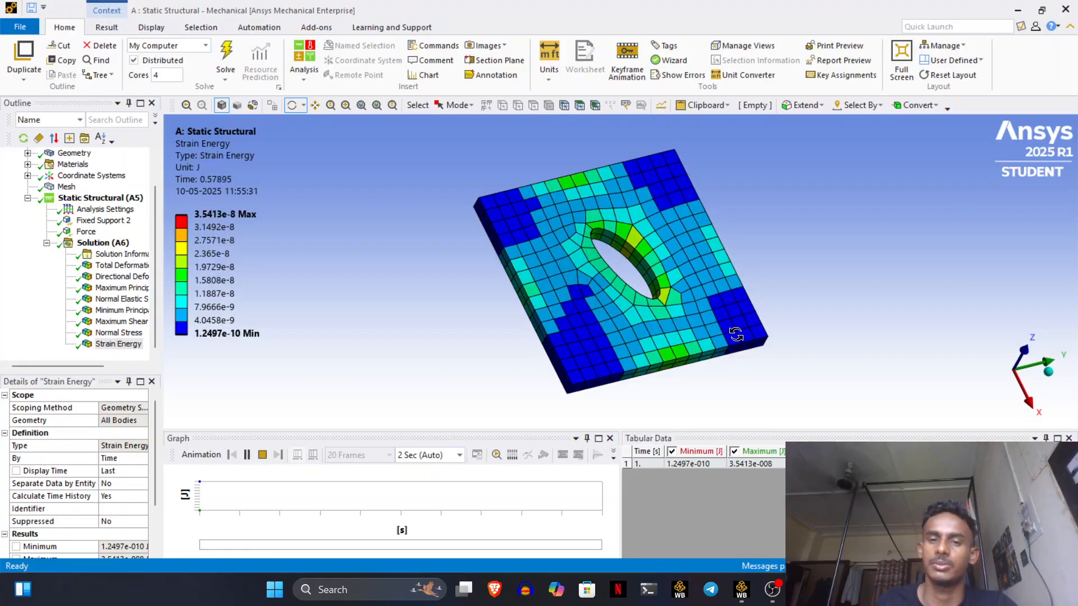
{"action": "left_click", "coordinate": [774, 591]}
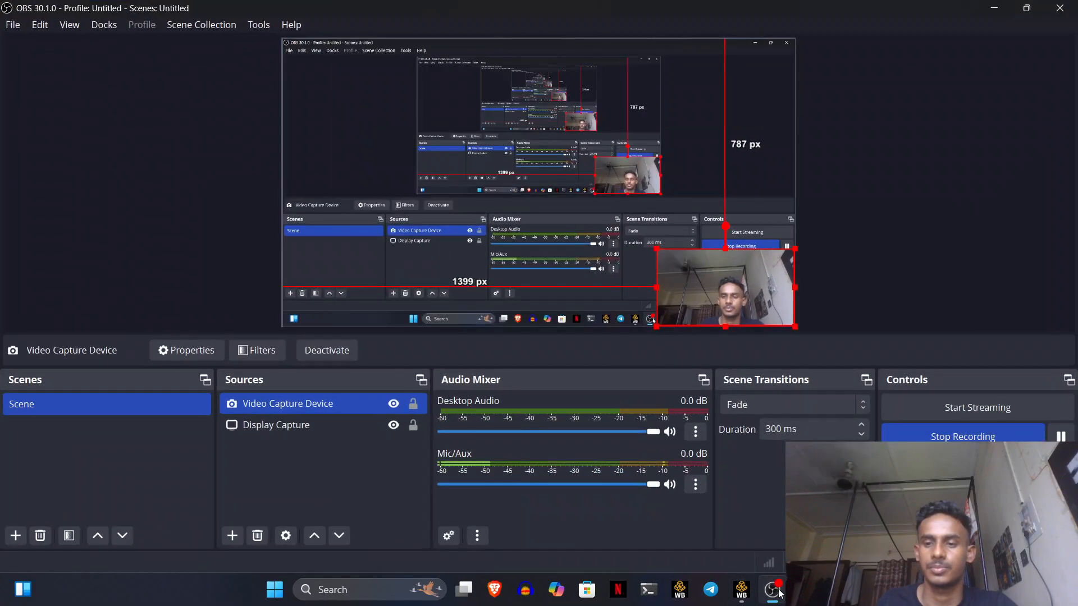